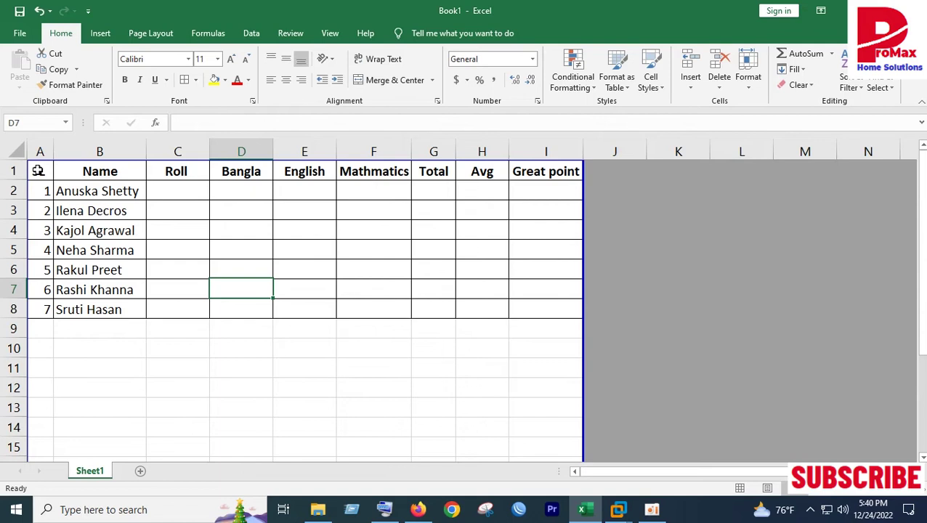
- Review the mark sheet's column headings from SL to Total and the list of student names
{"action": "left_click", "coordinate": [40, 171]}
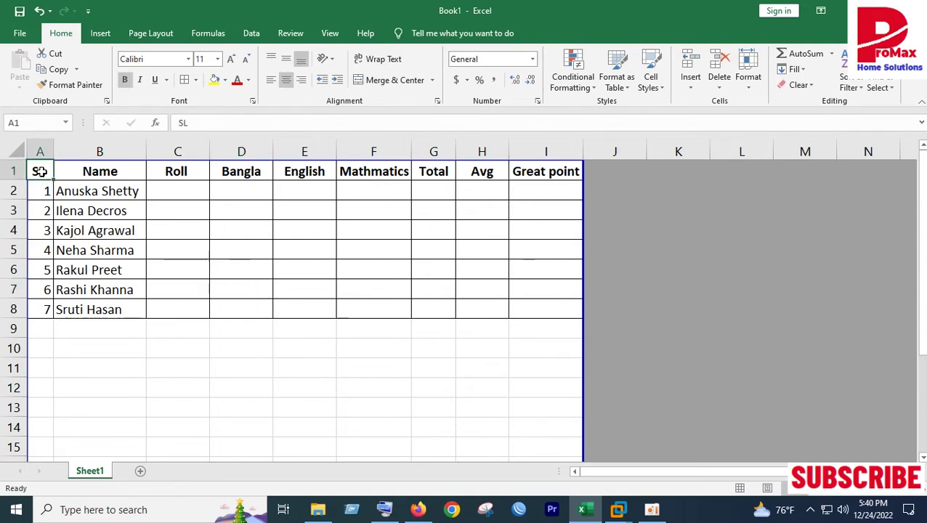
{"action": "left_click", "coordinate": [131, 173]}
{"action": "left_click", "coordinate": [174, 175]}
{"action": "left_click", "coordinate": [243, 173]}
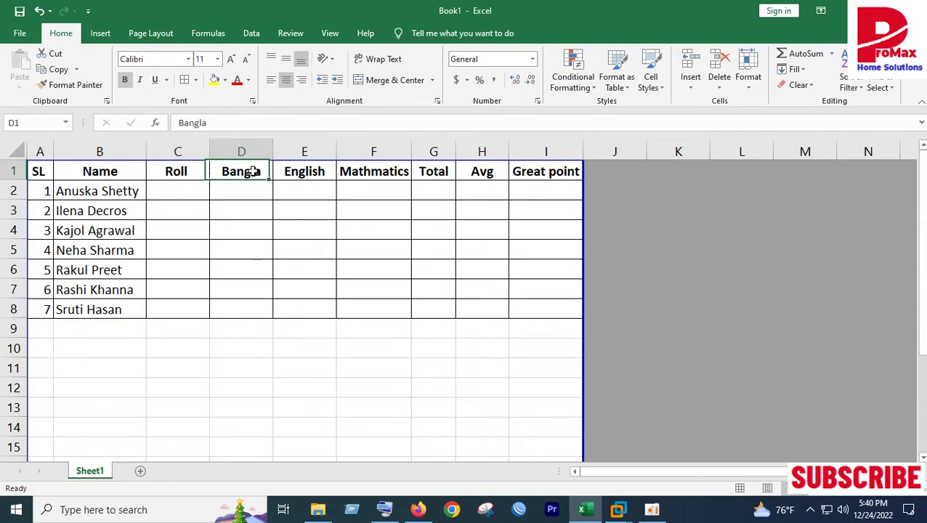
{"action": "left_click", "coordinate": [306, 172]}
{"action": "left_click", "coordinate": [389, 178]}
{"action": "left_click", "coordinate": [430, 174]}
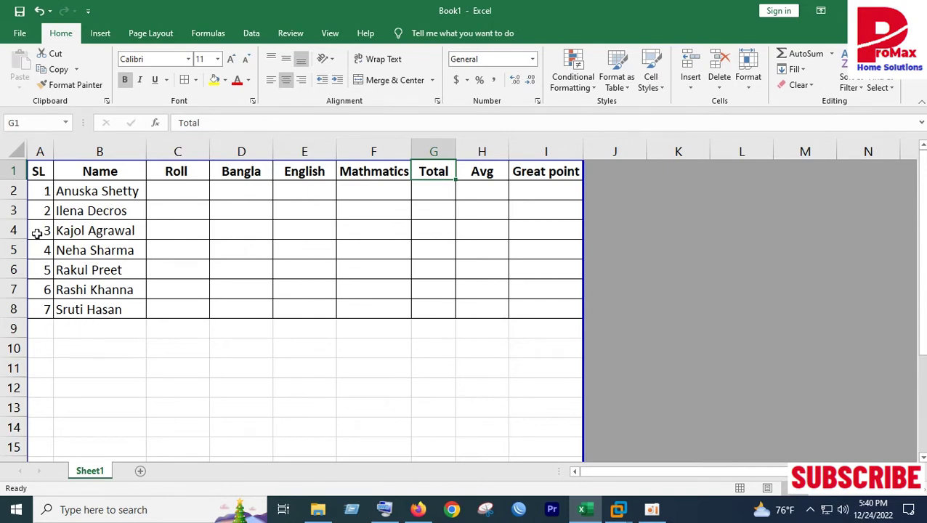
{"action": "left_click_drag", "start_coordinate": [58, 190], "coordinate": [94, 310]}
{"action": "left_click", "coordinate": [108, 348]}
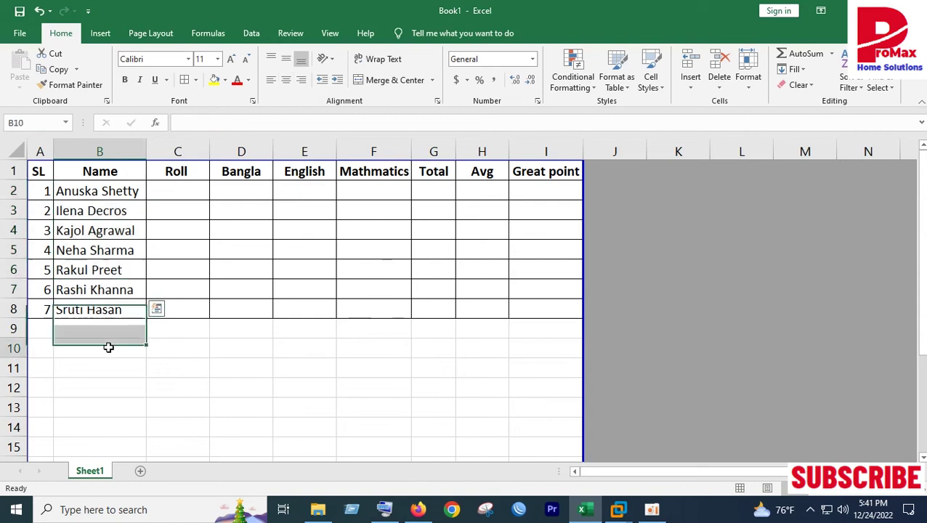
- Fill the Roll column, C2 to C8, with 55, 52, 45, 65, 78, 5 and 14
{"action": "left_click", "coordinate": [158, 186]}
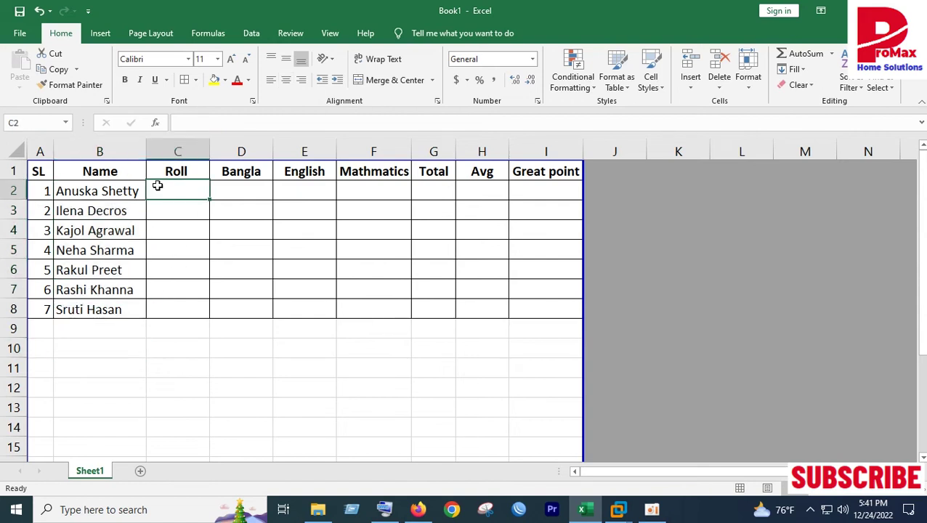
{"action": "type", "text": "55"}
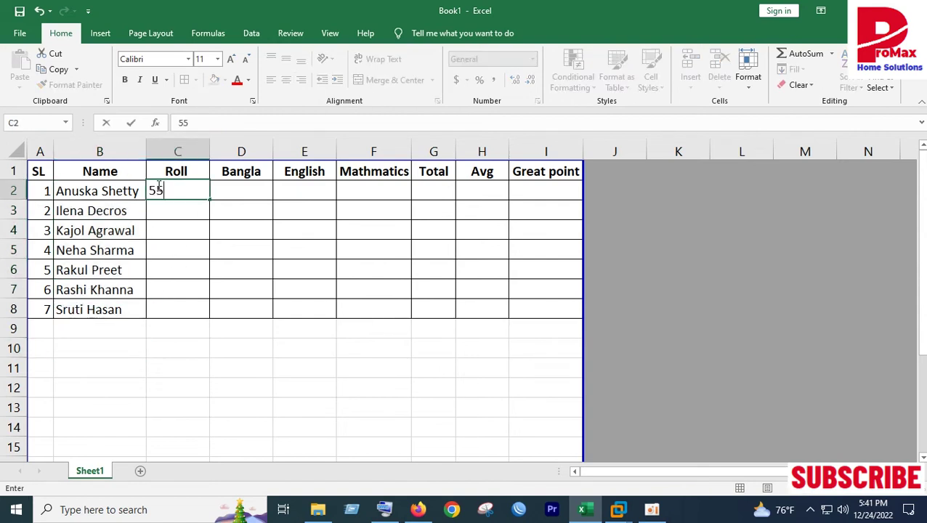
{"action": "key", "text": "Return"}
{"action": "type", "text": "52"}
{"action": "key", "text": "Return"}
{"action": "type", "text": "45"}
{"action": "key", "text": "Return"}
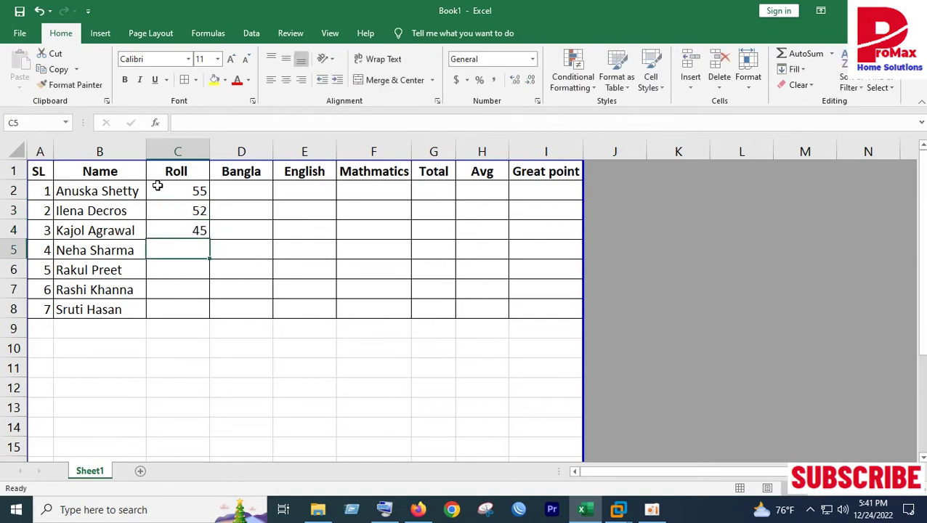
{"action": "type", "text": "65"}
{"action": "key", "text": "Return"}
{"action": "type", "text": "78"}
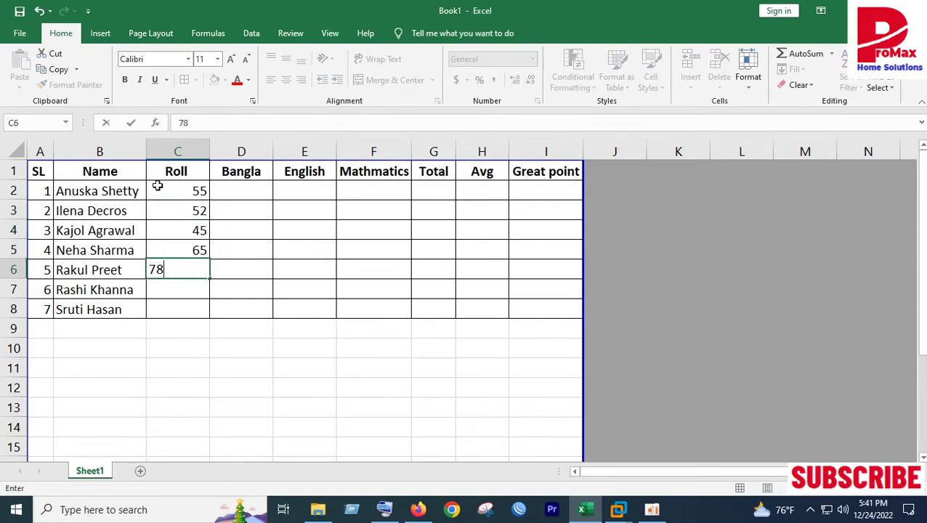
{"action": "key", "text": "Return"}
{"action": "type", "text": "5"}
{"action": "key", "text": "Return"}
{"action": "type", "text": "14"}
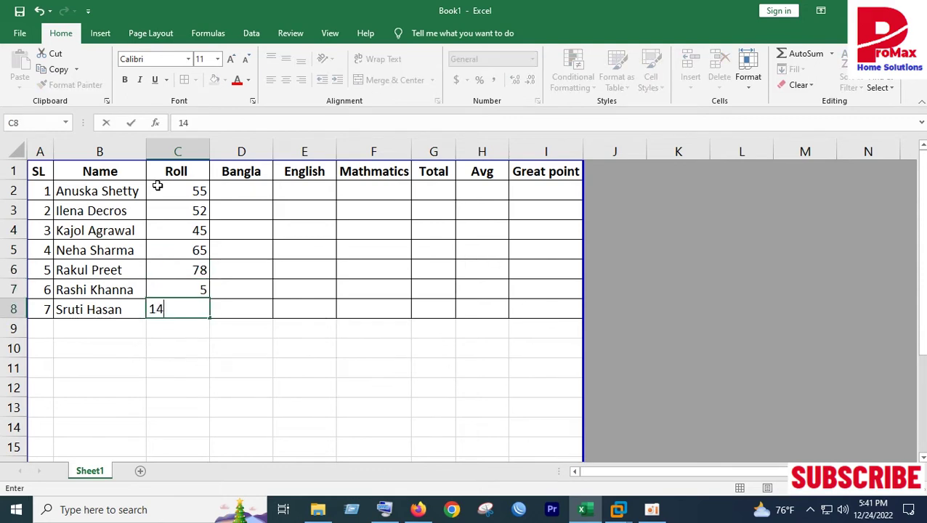
{"action": "left_click", "coordinate": [259, 310]}
- Center the contents of cells C2 to I8 horizontally
{"action": "left_click_drag", "start_coordinate": [186, 187], "coordinate": [499, 320]}
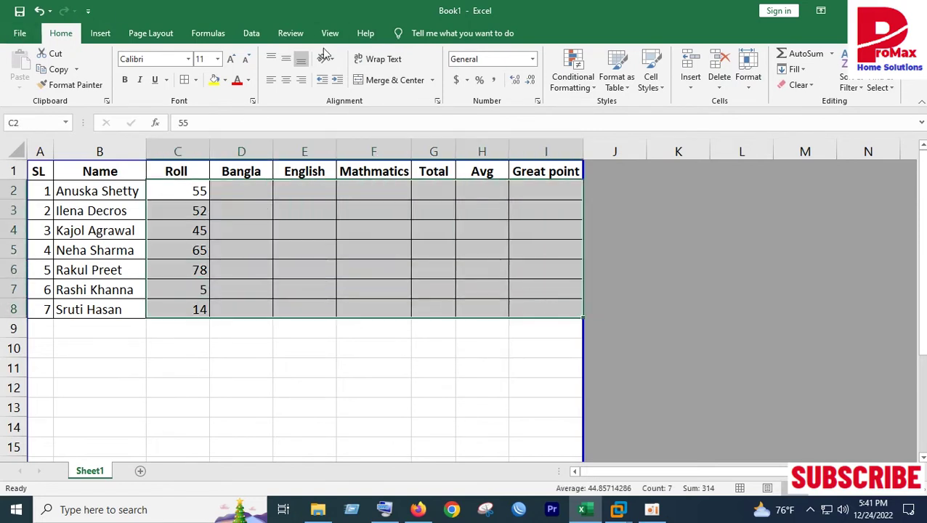
{"action": "left_click", "coordinate": [286, 80]}
{"action": "left_click", "coordinate": [291, 391]}
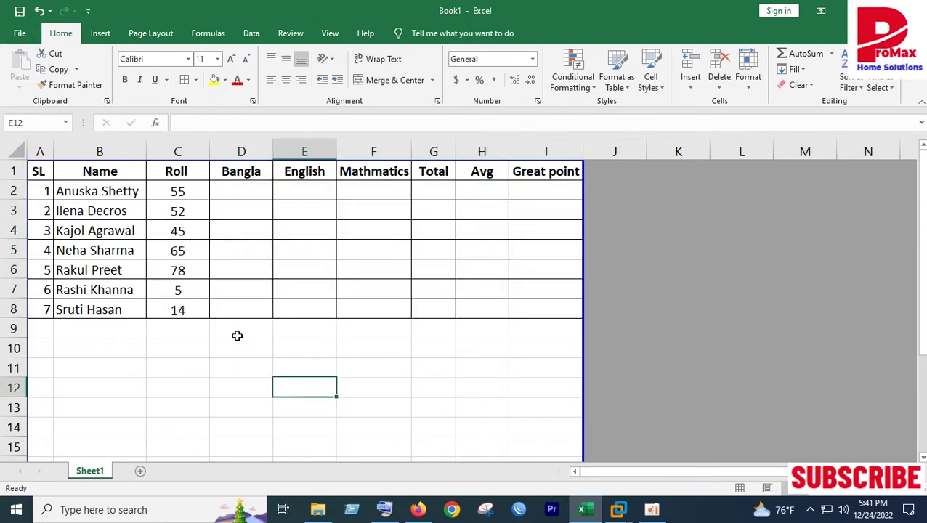
- Fill the Bangla column, D2 to D8, with the marks 72, 65, 63, 52, 58, 68 and 70
{"action": "left_click", "coordinate": [240, 187]}
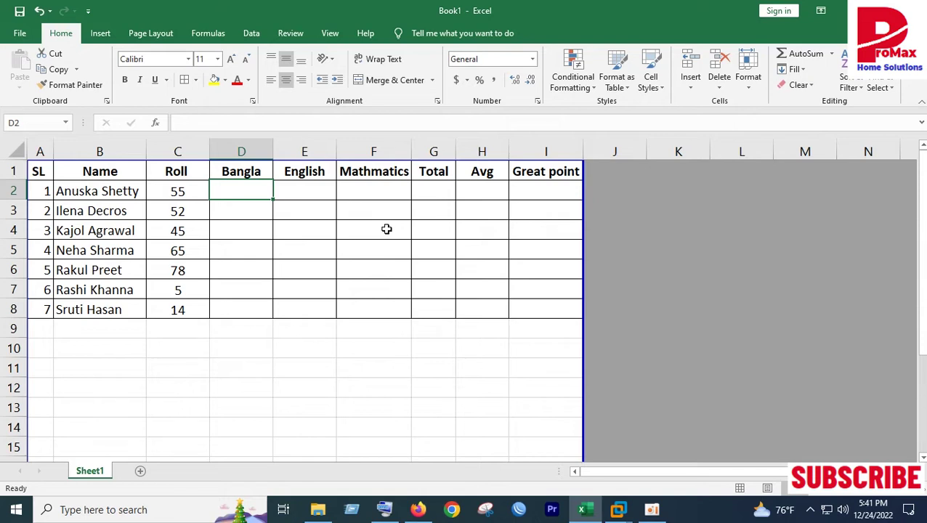
{"action": "type", "text": "72"}
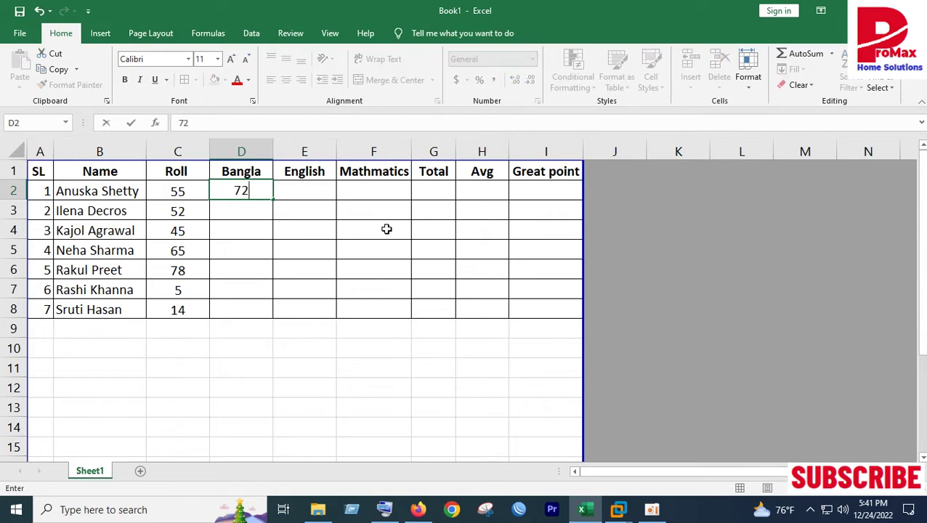
{"action": "key", "text": "Return"}
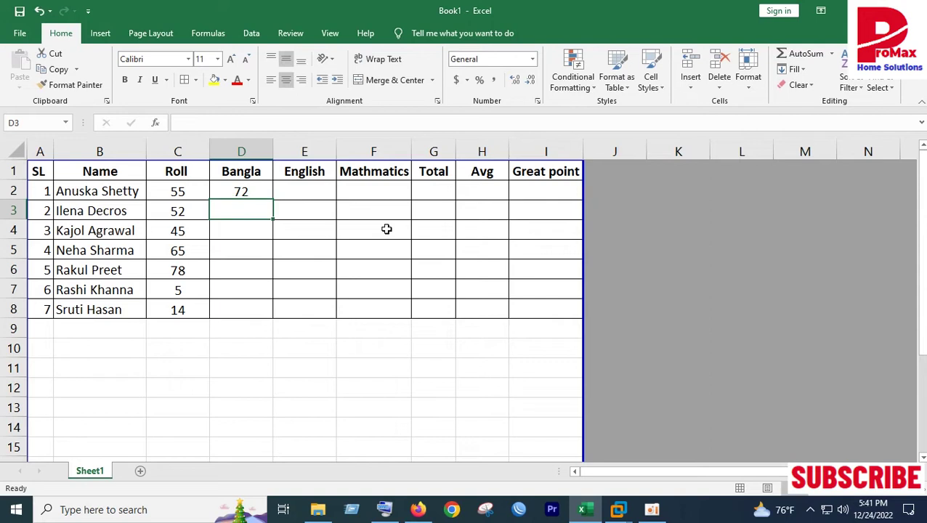
{"action": "type", "text": "65"}
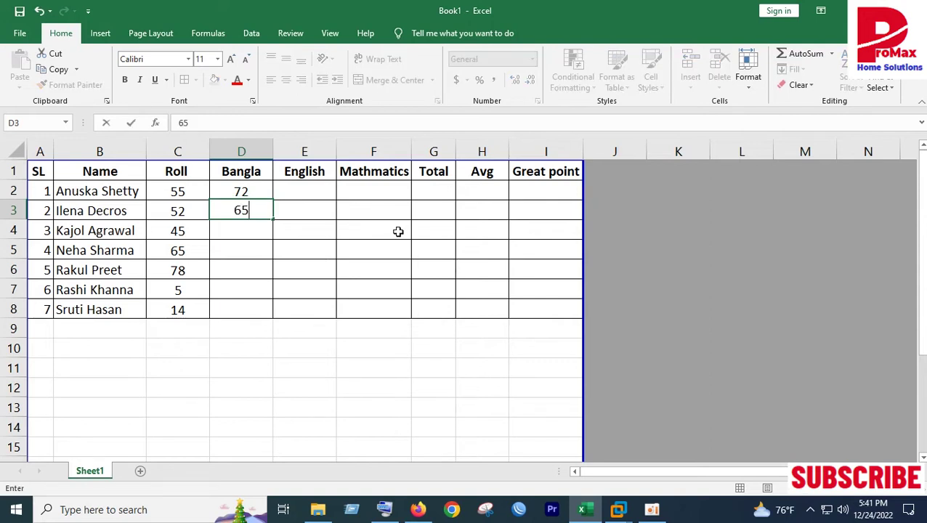
{"action": "key", "text": "Return"}
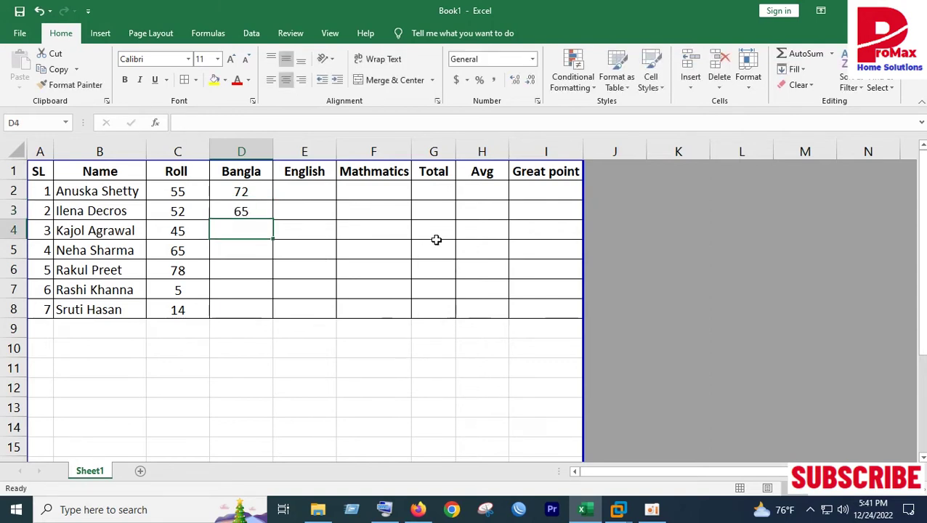
{"action": "type", "text": "63"}
{"action": "key", "text": "Return"}
{"action": "type", "text": "52"}
{"action": "key", "text": "Return"}
{"action": "type", "text": "58"}
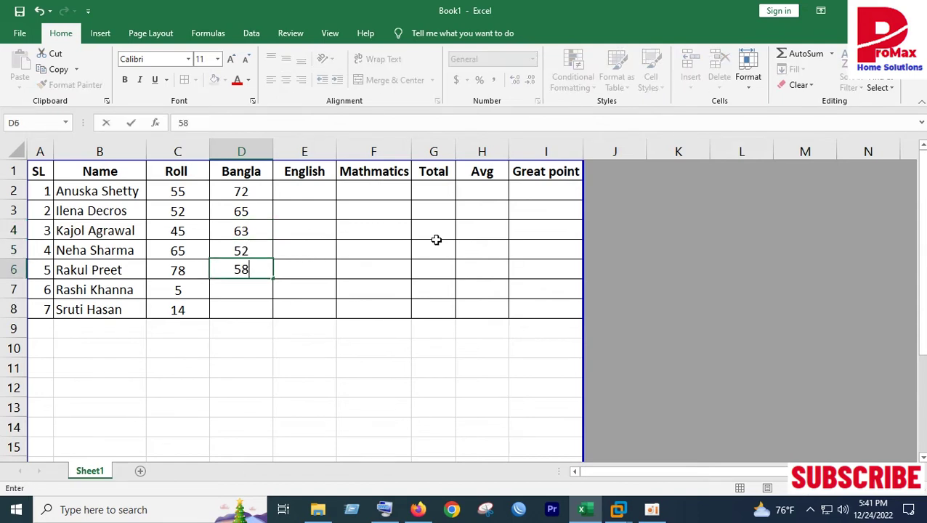
{"action": "key", "text": "Return"}
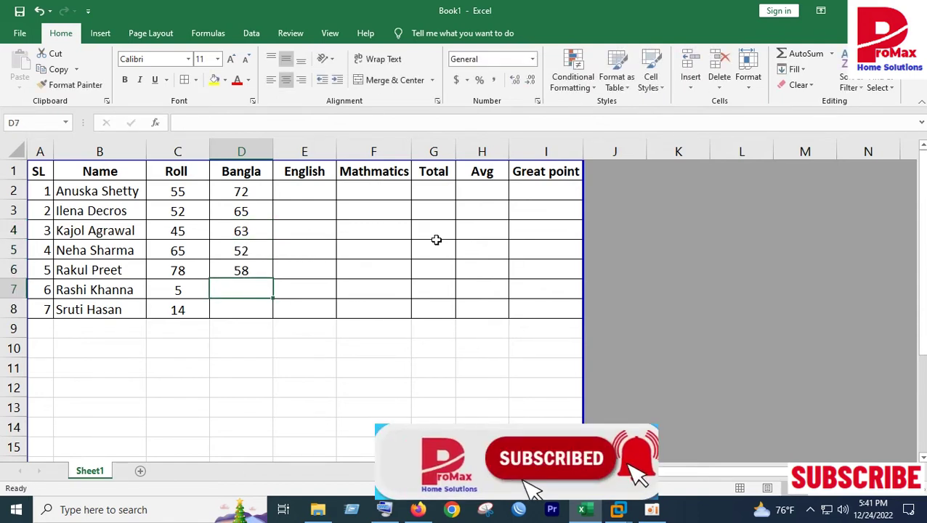
{"action": "type", "text": "68"}
{"action": "key", "text": "Return"}
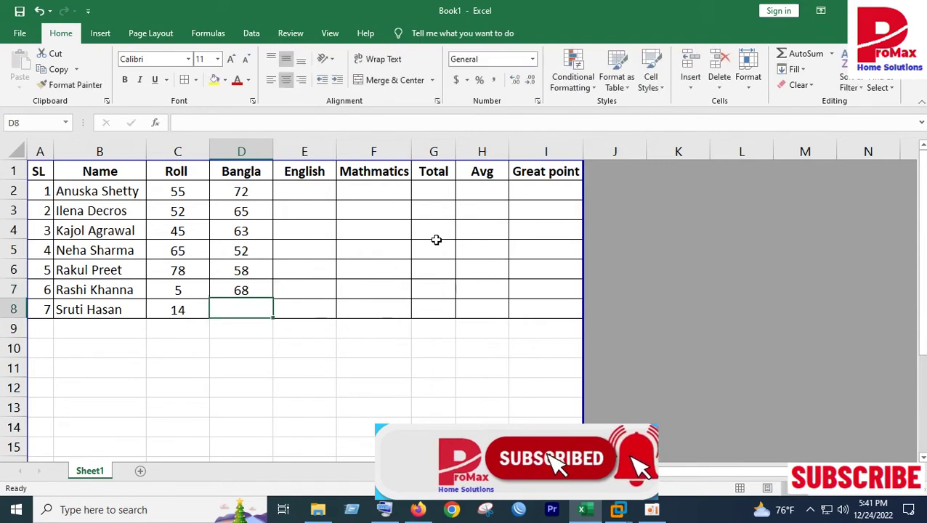
{"action": "type", "text": "70"}
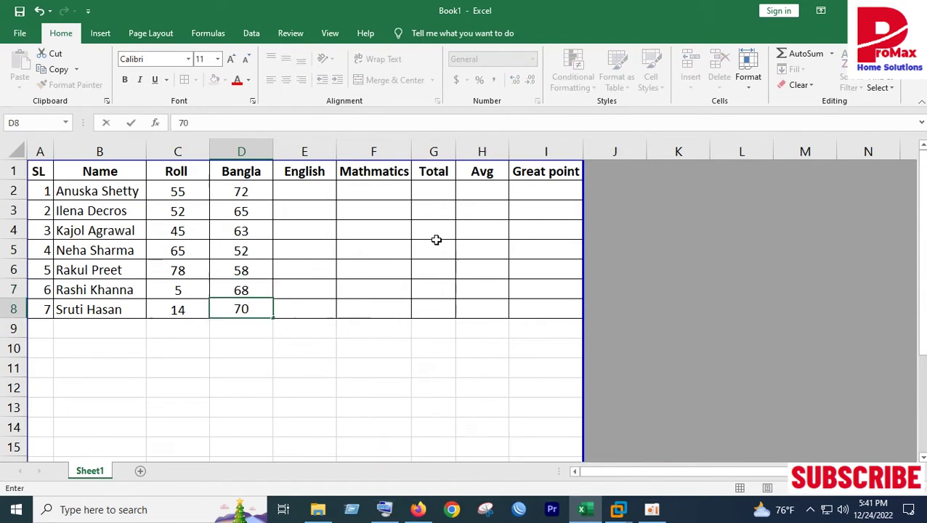
{"action": "key", "text": "Return"}
- Fill the English column, E2 to E8, with the marks 65, 62, 57, 58, 52, 51 and 48
{"action": "left_click", "coordinate": [329, 191]}
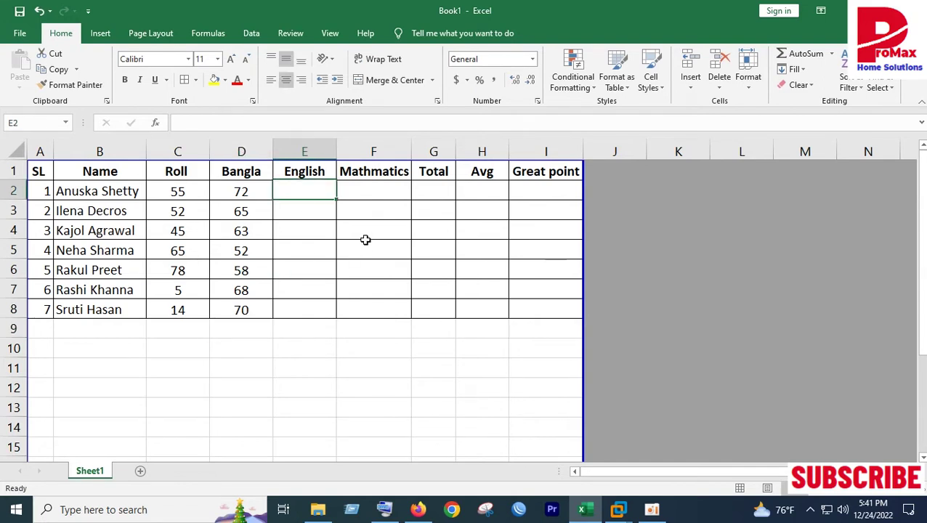
{"action": "type", "text": "65"}
{"action": "key", "text": "Return"}
{"action": "type", "text": "62"}
{"action": "key", "text": "Return"}
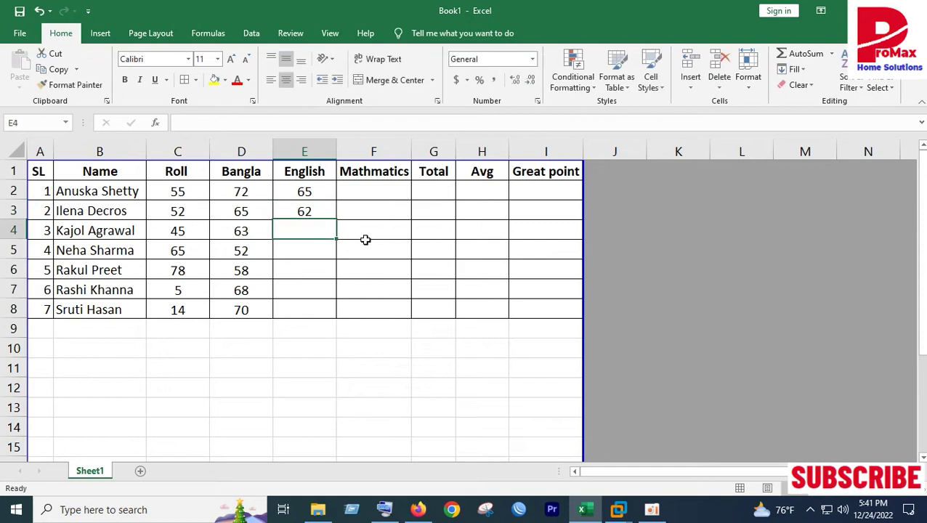
{"action": "type", "text": "57"}
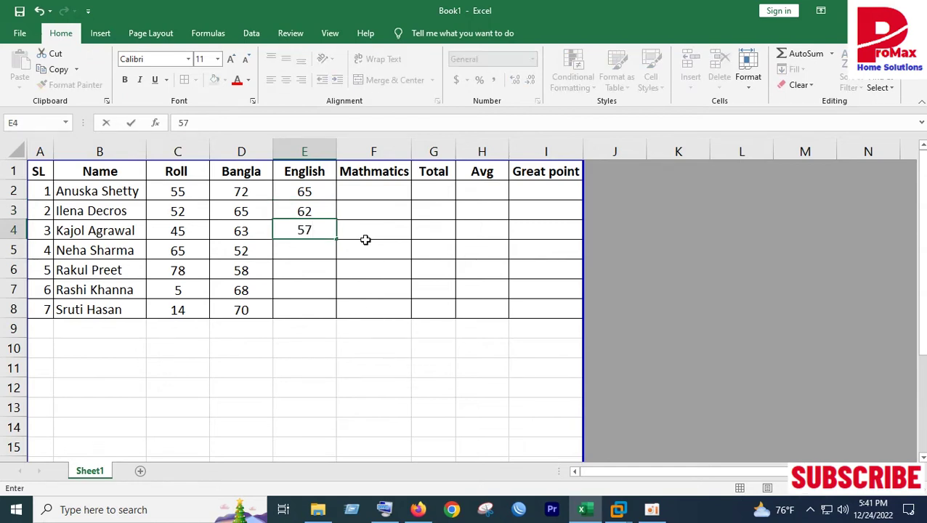
{"action": "key", "text": "Return"}
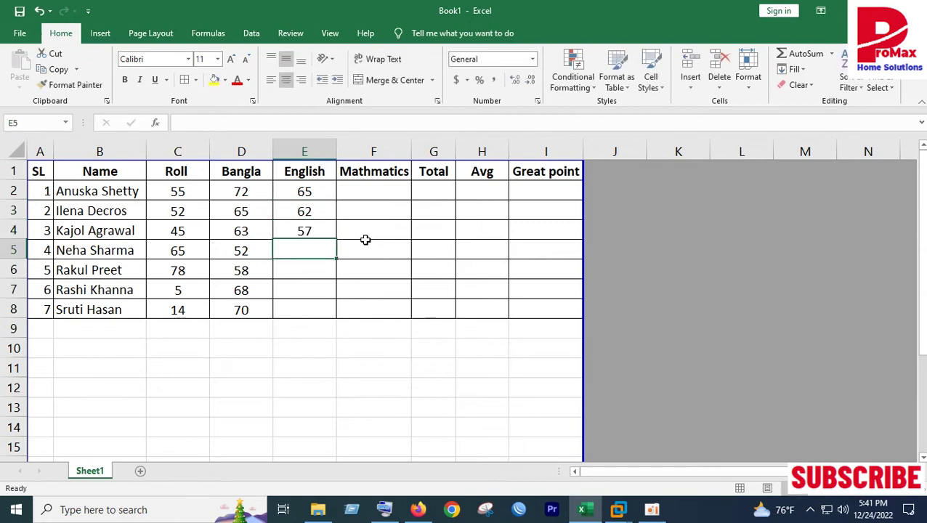
{"action": "type", "text": "58"}
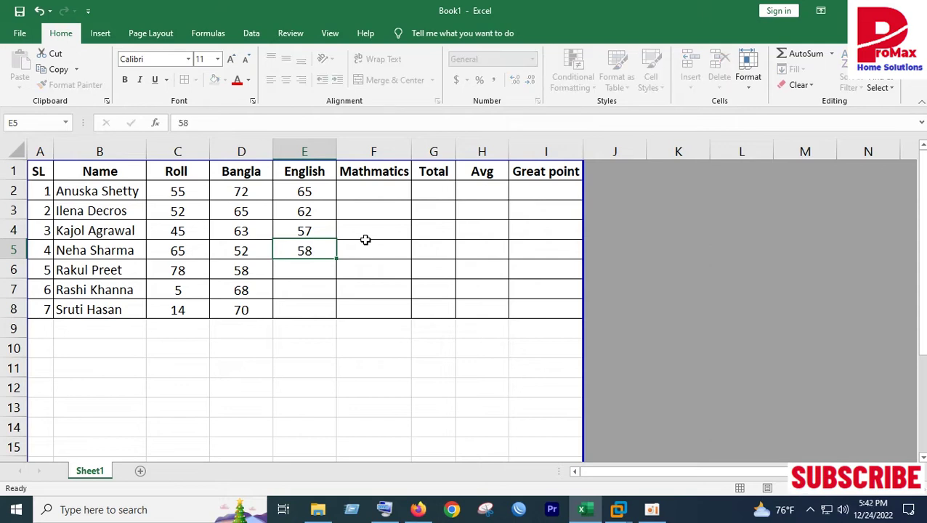
{"action": "key", "text": "Return"}
{"action": "type", "text": "52"}
{"action": "key", "text": "Return"}
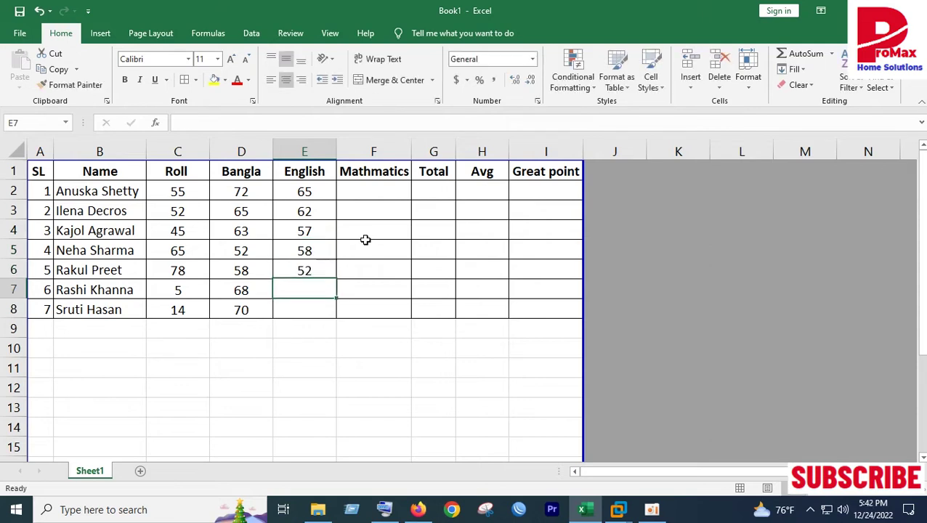
{"action": "type", "text": "51"}
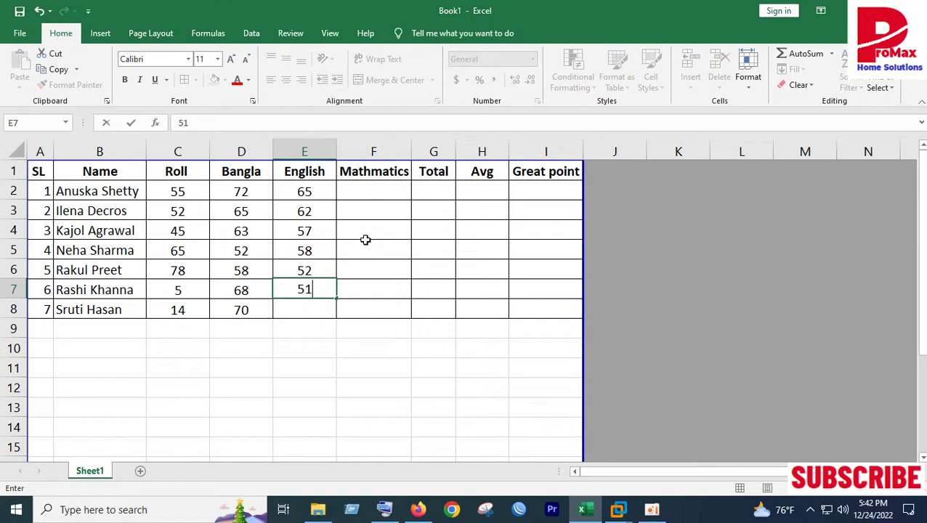
{"action": "key", "text": "Return"}
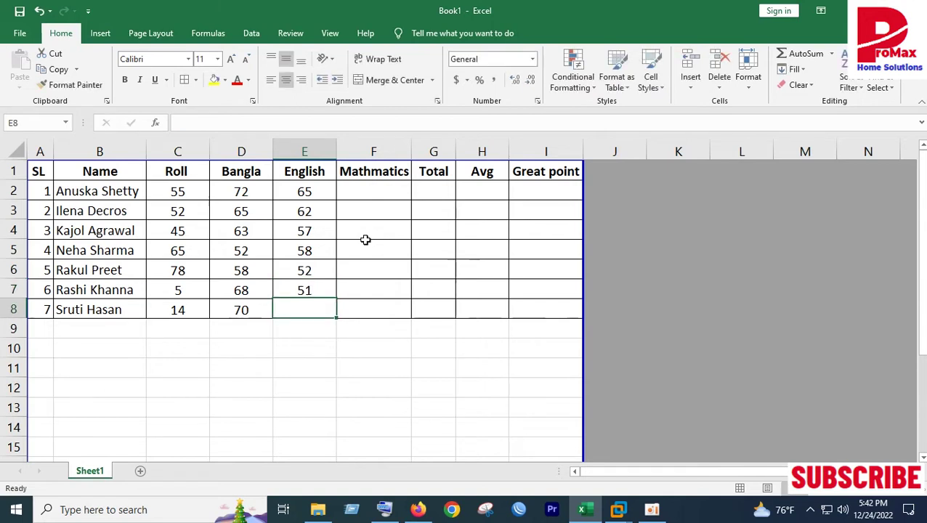
{"action": "type", "text": "48"}
- Enter the first two Mathmatics marks, 82 in F2 and 66 in F3
{"action": "left_click", "coordinate": [374, 269]}
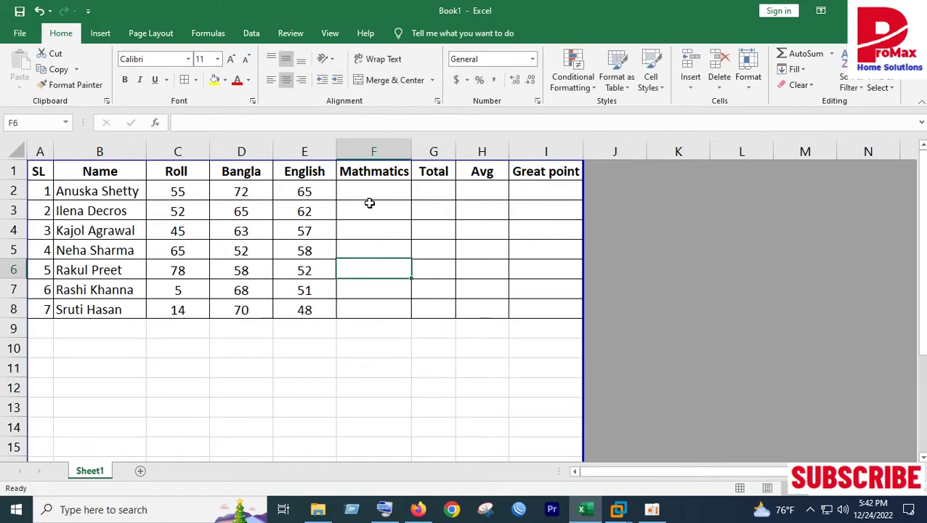
{"action": "key", "text": "Up"}
{"action": "key", "text": "Up"}
{"action": "key", "text": "Up"}
{"action": "key", "text": "Up"}
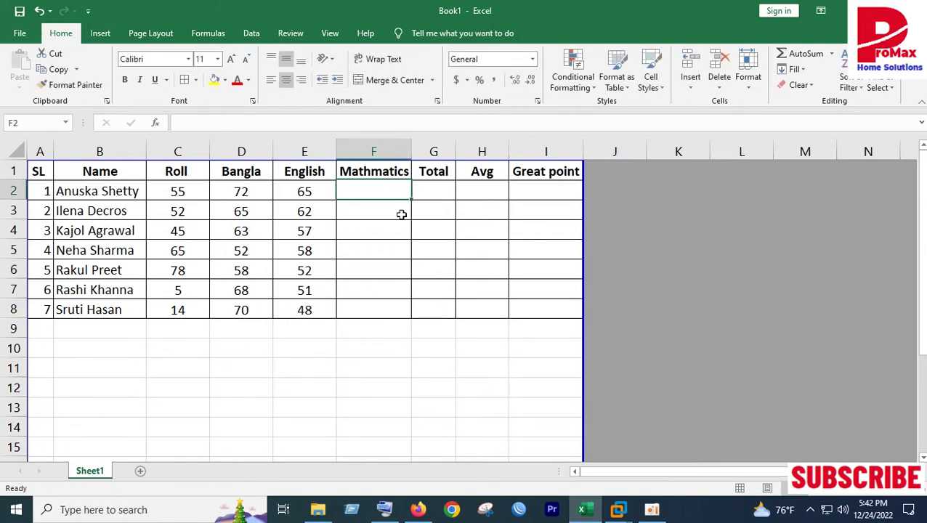
{"action": "type", "text": "82"}
{"action": "key", "text": "Return"}
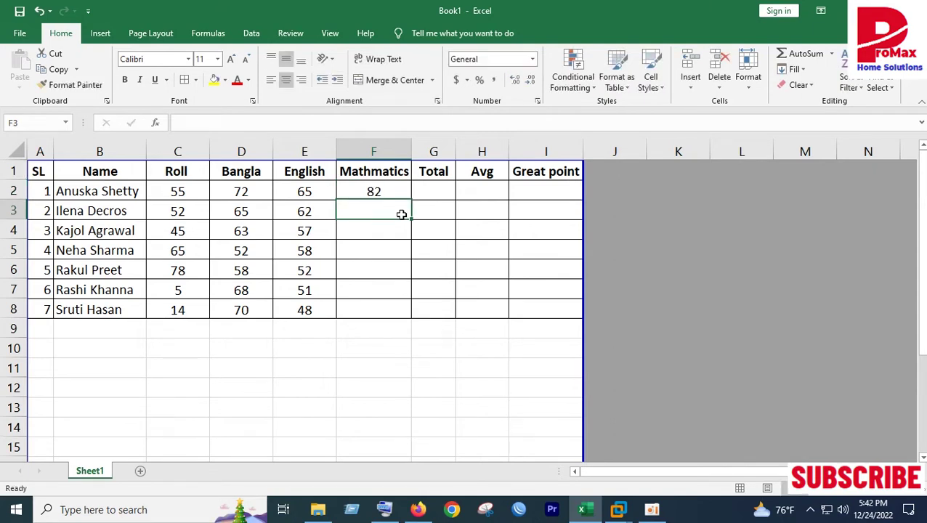
{"action": "type", "text": "66"}
{"action": "key", "text": "Return"}
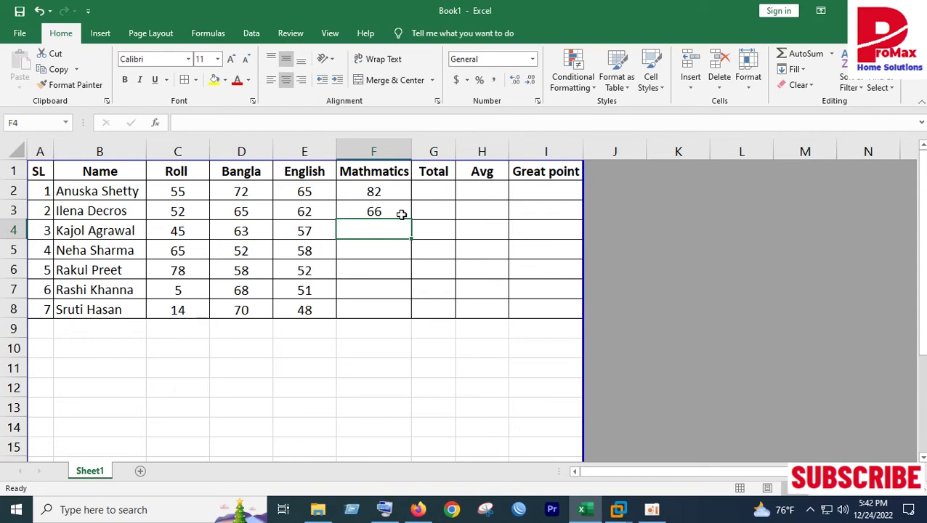
- Change the last student's English mark in E8 to 62
{"action": "left_click", "coordinate": [305, 310]}
{"action": "type", "text": "62"}
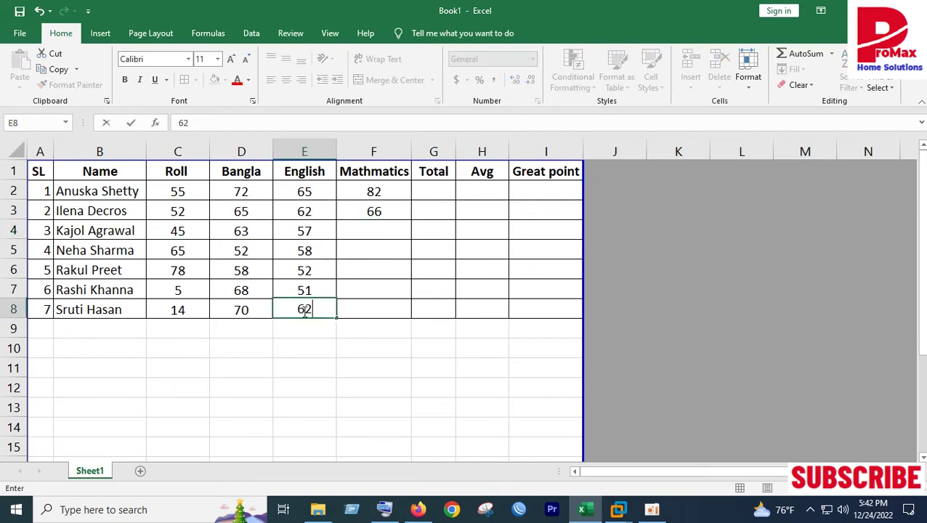
- Fill the remaining Mathmatics marks, F4 to F8, with 76, 77, 87, 88 and 86
{"action": "left_click", "coordinate": [391, 228]}
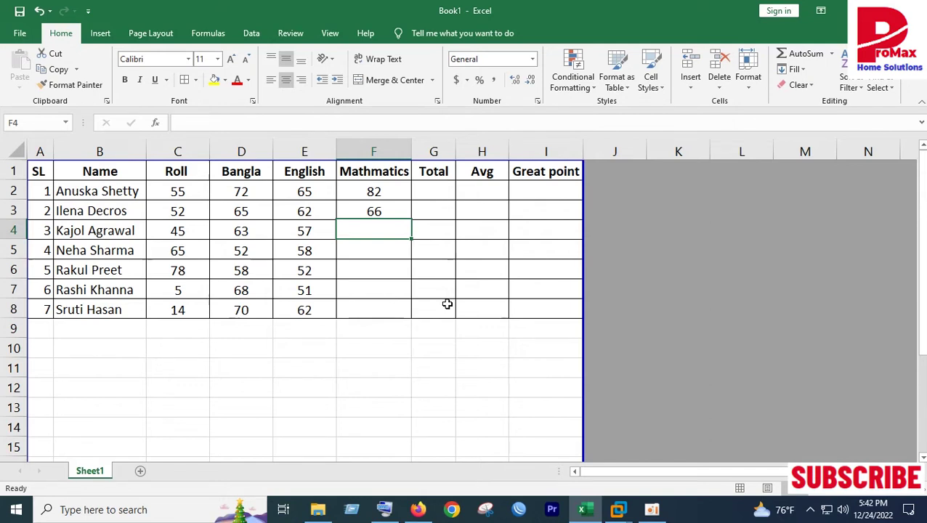
{"action": "type", "text": "76"}
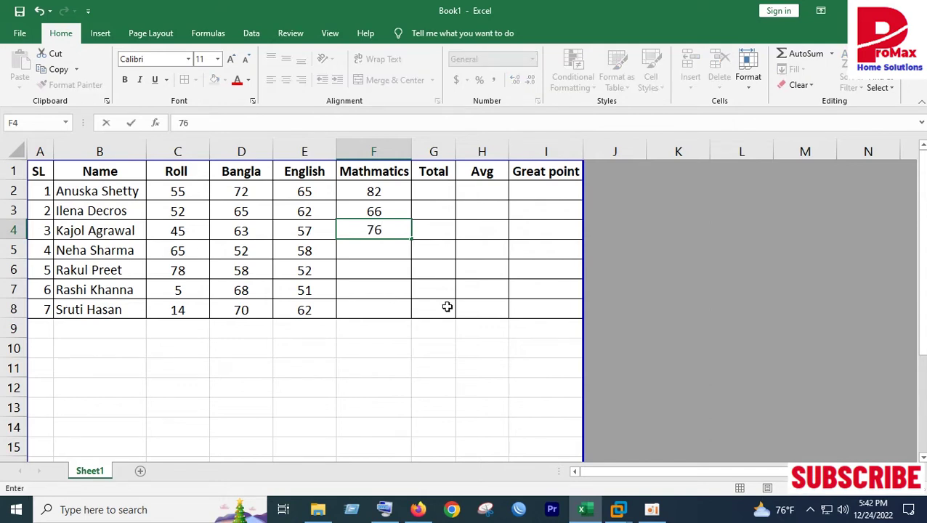
{"action": "left_click", "coordinate": [447, 307]}
{"action": "left_click", "coordinate": [376, 250]}
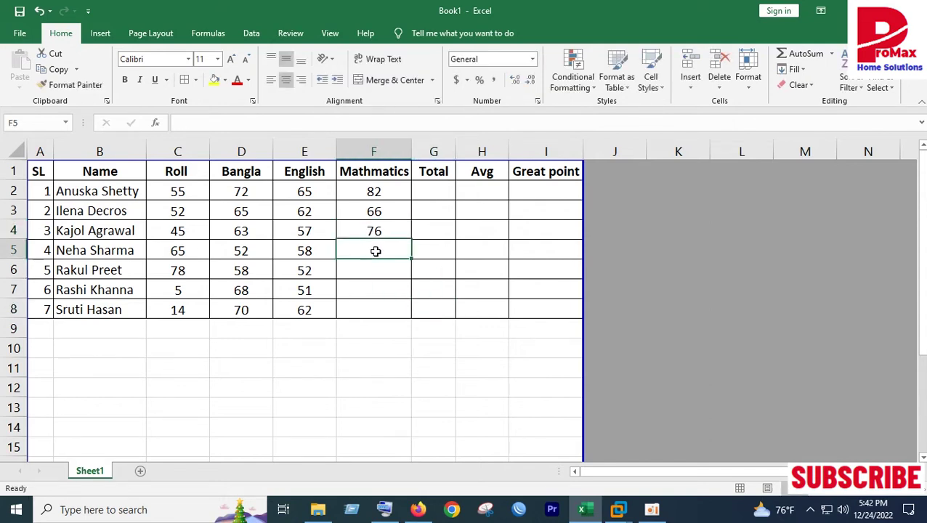
{"action": "type", "text": "77"}
{"action": "key", "text": "Return"}
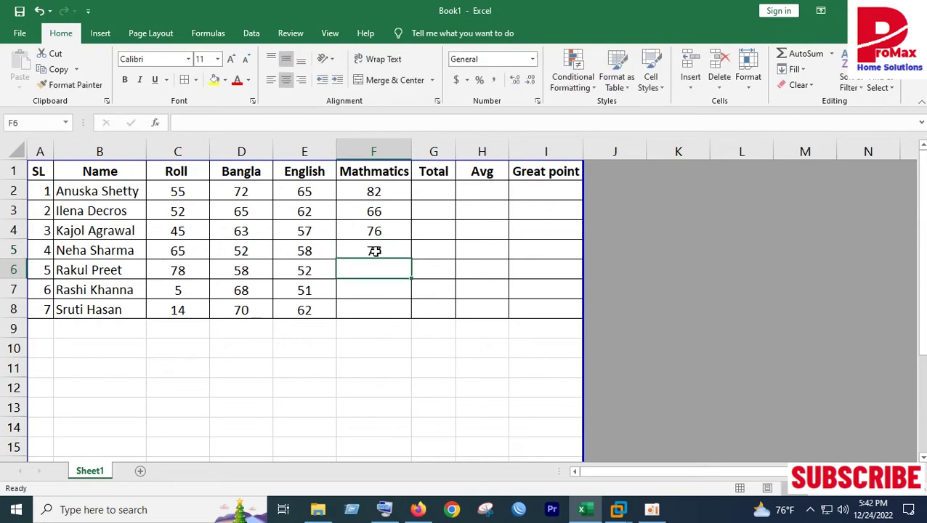
{"action": "type", "text": "8"}
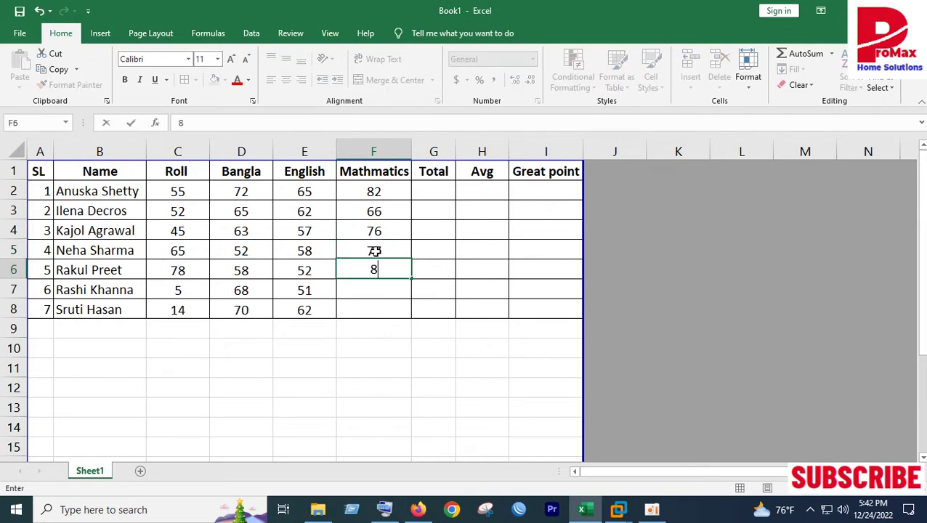
{"action": "type", "text": "7"}
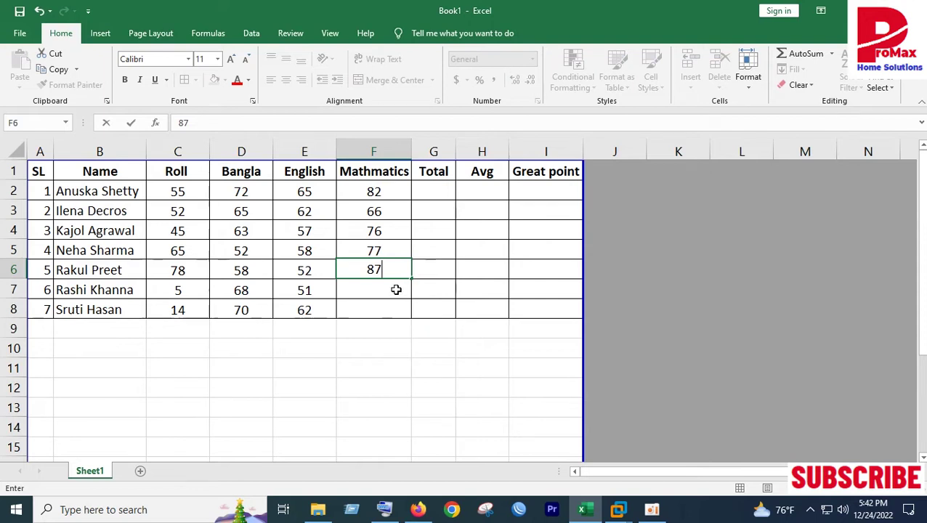
{"action": "key", "text": "Return"}
{"action": "type", "text": "88"}
{"action": "key", "text": "Return"}
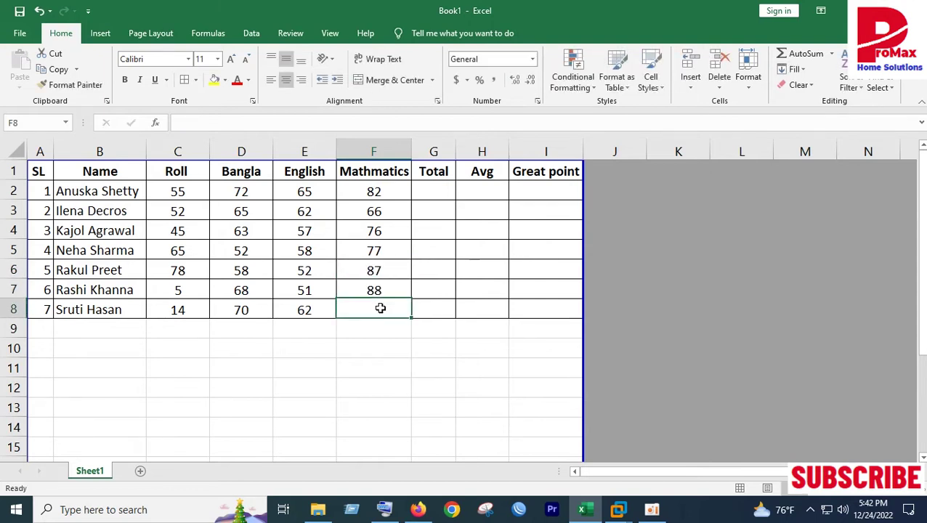
{"action": "type", "text": "8"}
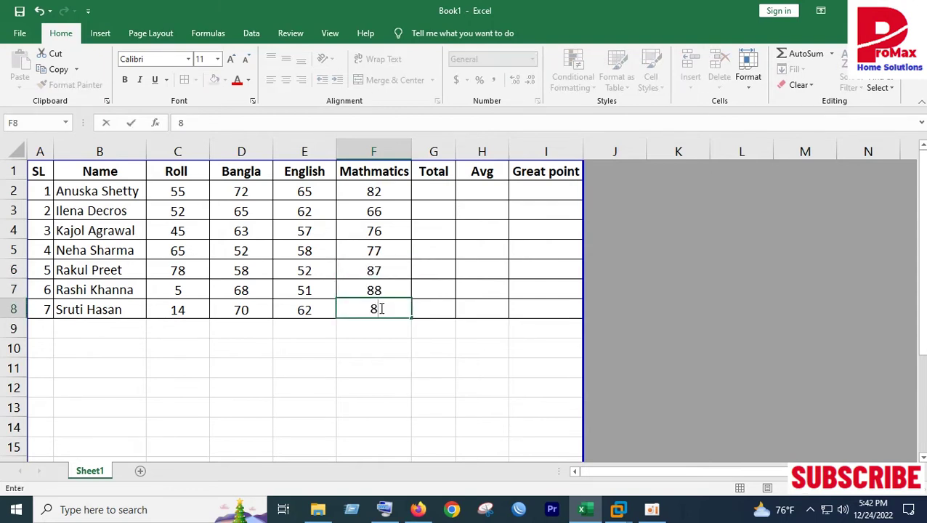
{"action": "type", "text": "6"}
{"action": "left_click", "coordinate": [431, 367]}
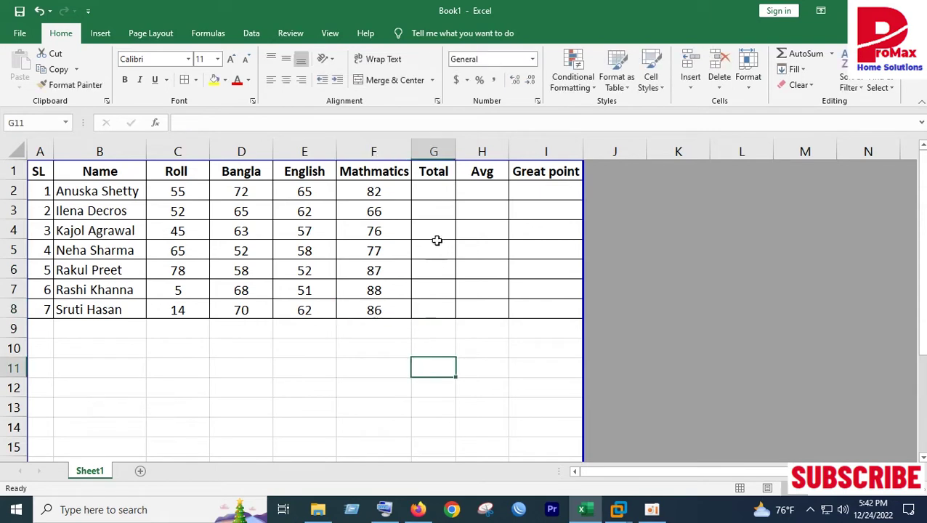
- Try to total the first student's marks in G2 with the formula =SUM(C2:E2)
{"action": "left_click", "coordinate": [432, 192]}
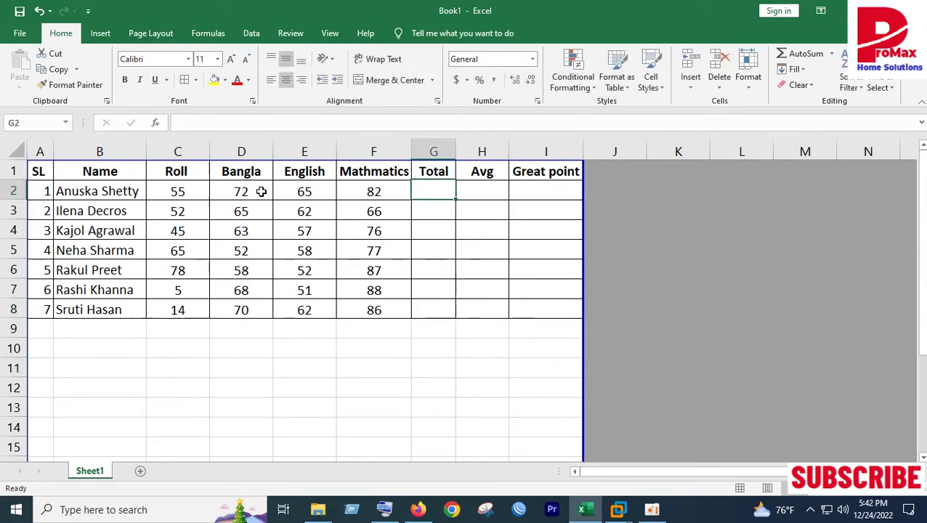
{"action": "type", "text": "="}
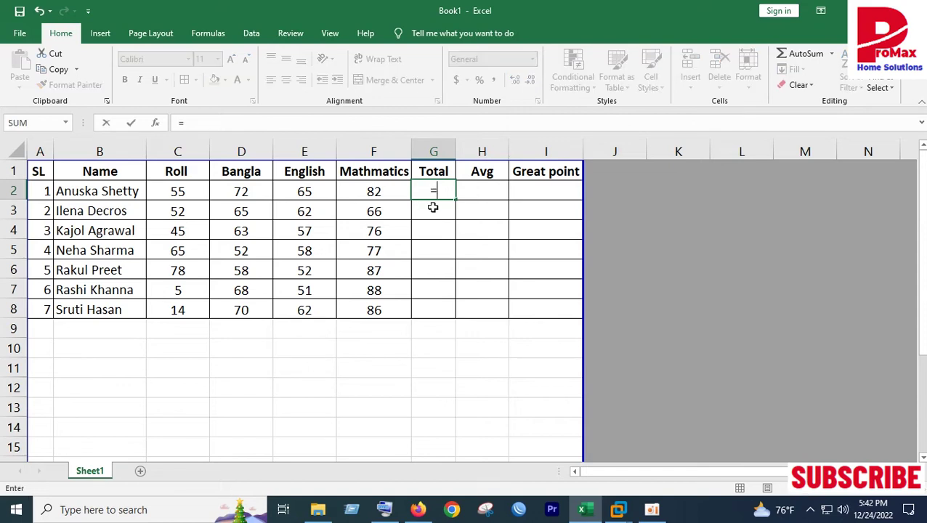
{"action": "type", "text": "s"}
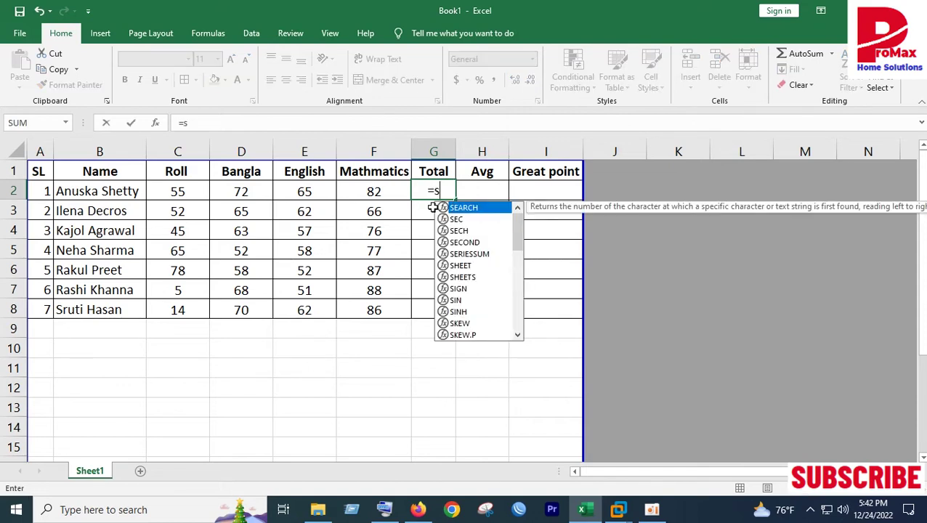
{"action": "type", "text": "um"}
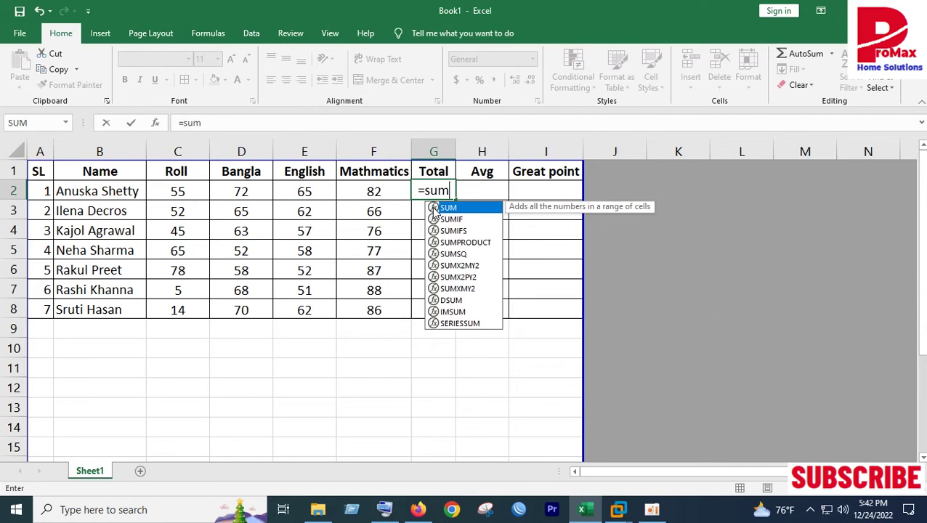
{"action": "double_click", "coordinate": [451, 209]}
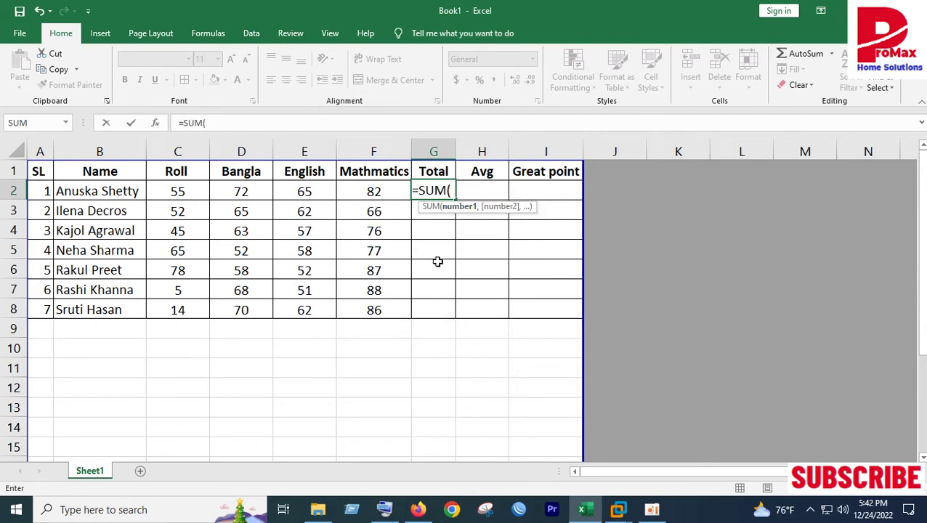
{"action": "left_click_drag", "start_coordinate": [177, 190], "coordinate": [306, 192]}
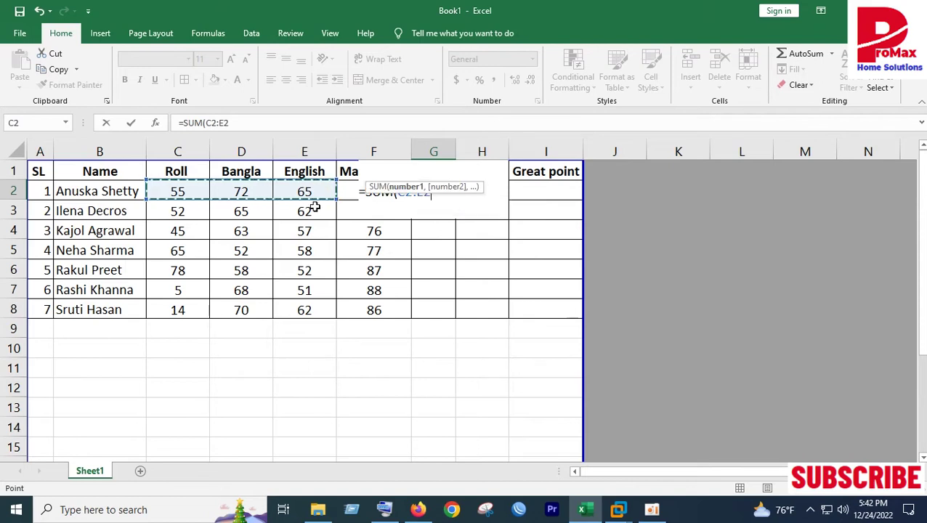
{"action": "key", "text": "Return"}
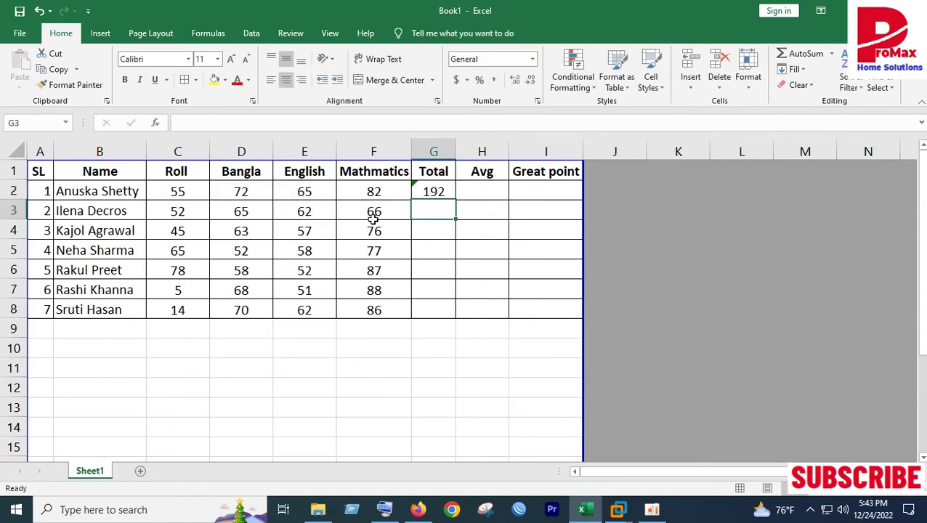
- Ignore the error flag on the first student's Total in G2, and delete its formula
{"action": "left_click", "coordinate": [421, 192]}
{"action": "left_click", "coordinate": [399, 188]}
{"action": "left_click", "coordinate": [452, 259]}
{"action": "left_click", "coordinate": [436, 191]}
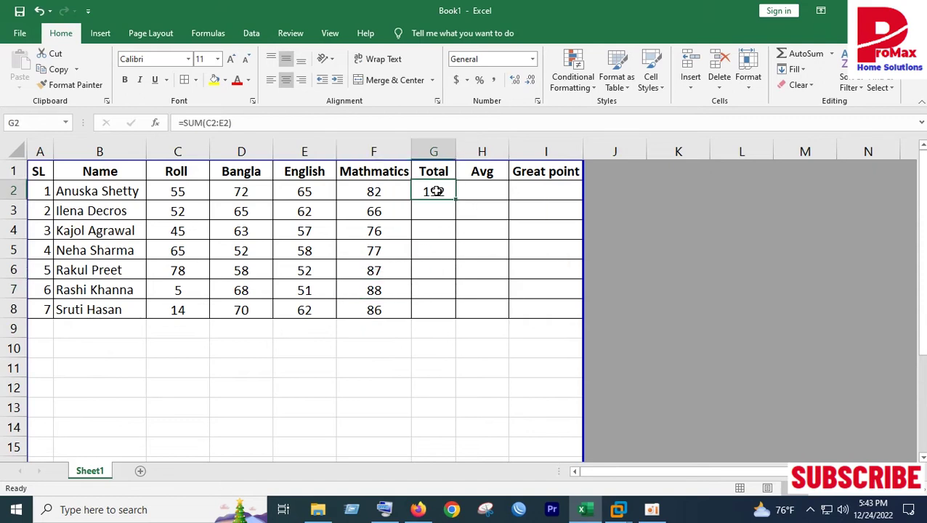
{"action": "key", "text": "Delete"}
- Try totalling the first student's marks in G2 with =D2+E2+F2, and clear the cell
{"action": "type", "text": "="}
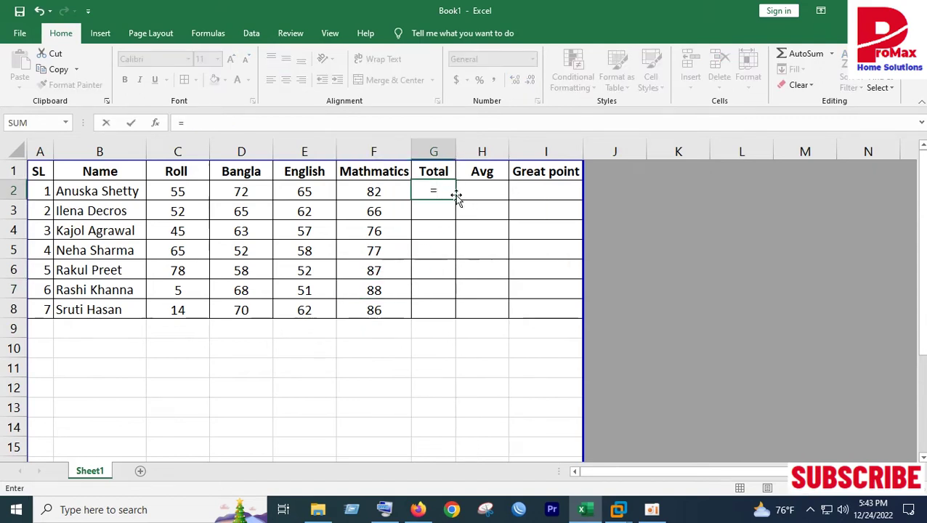
{"action": "left_click", "coordinate": [241, 191]}
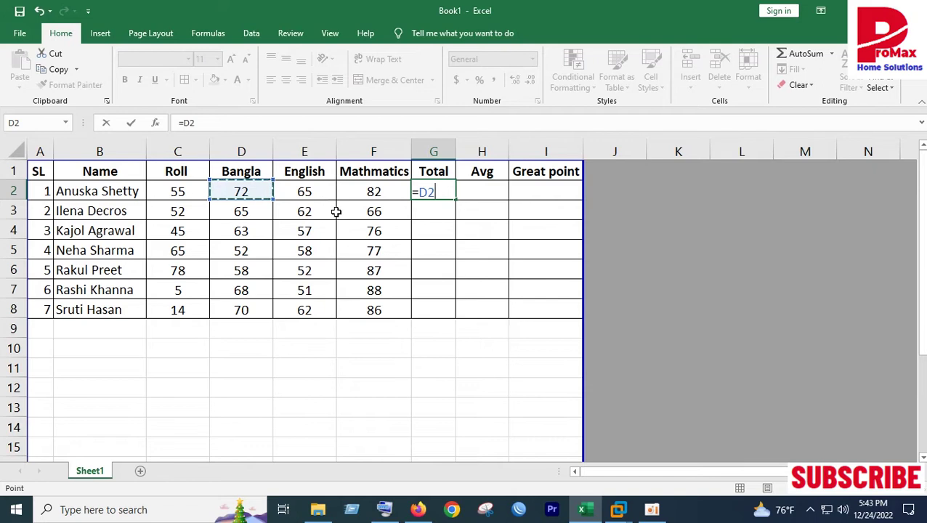
{"action": "type", "text": "="}
{"action": "key", "text": "BackSpace"}
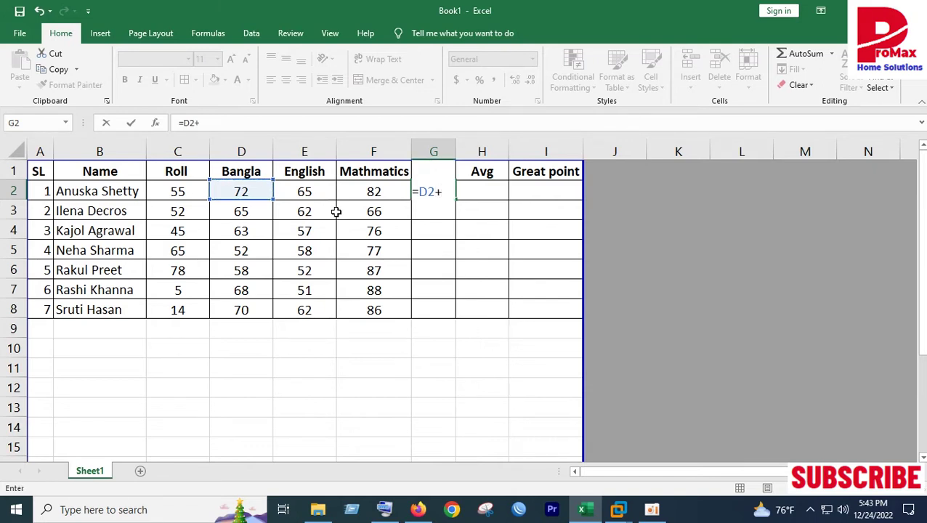
{"action": "left_click", "coordinate": [311, 193]}
{"action": "type", "text": "+"}
{"action": "left_click", "coordinate": [349, 190]}
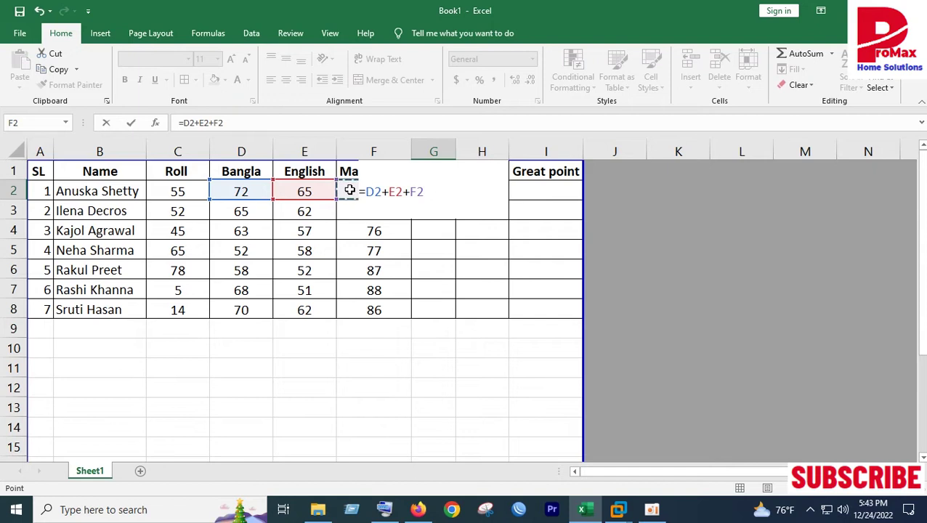
{"action": "key", "text": "Return"}
{"action": "left_click", "coordinate": [445, 191]}
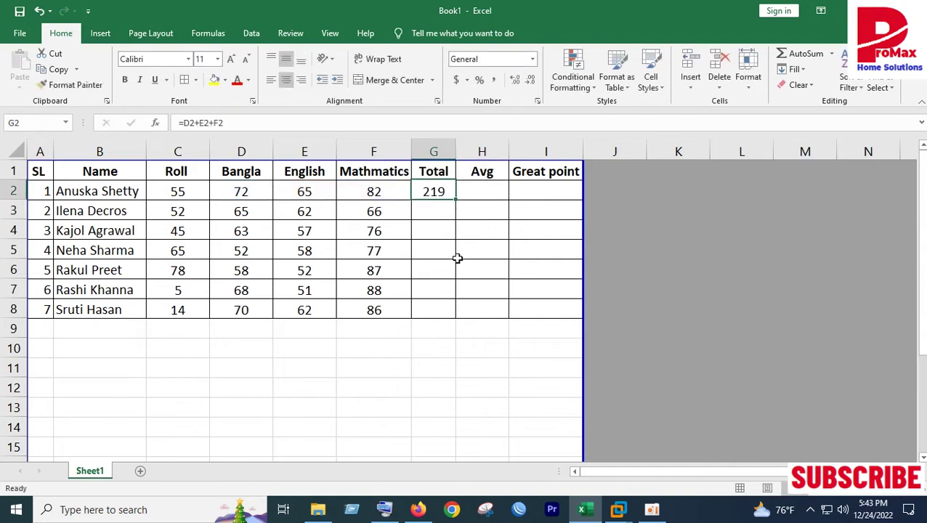
{"action": "key", "text": "Delete"}
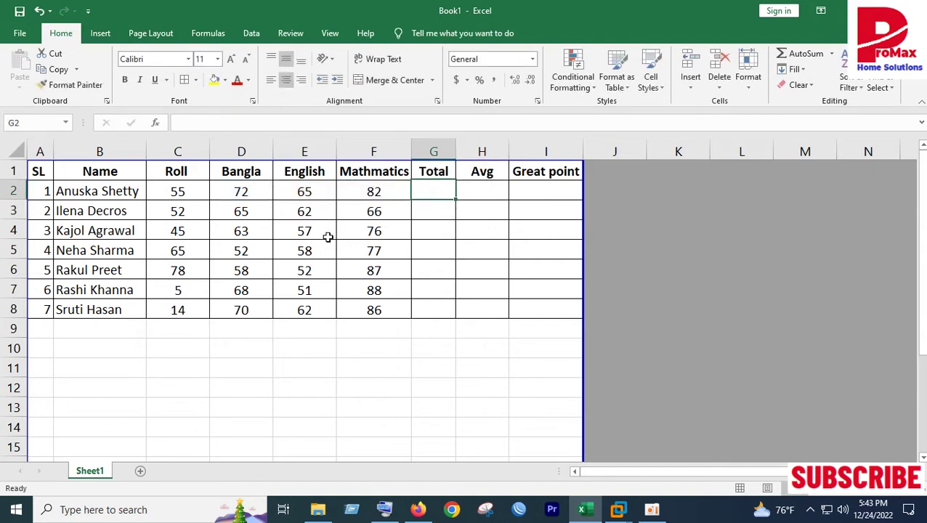
- Try entering =D2:F2 in G2 and applying the AutoSum Sum function to it, and clear the cell
{"action": "type", "text": "="}
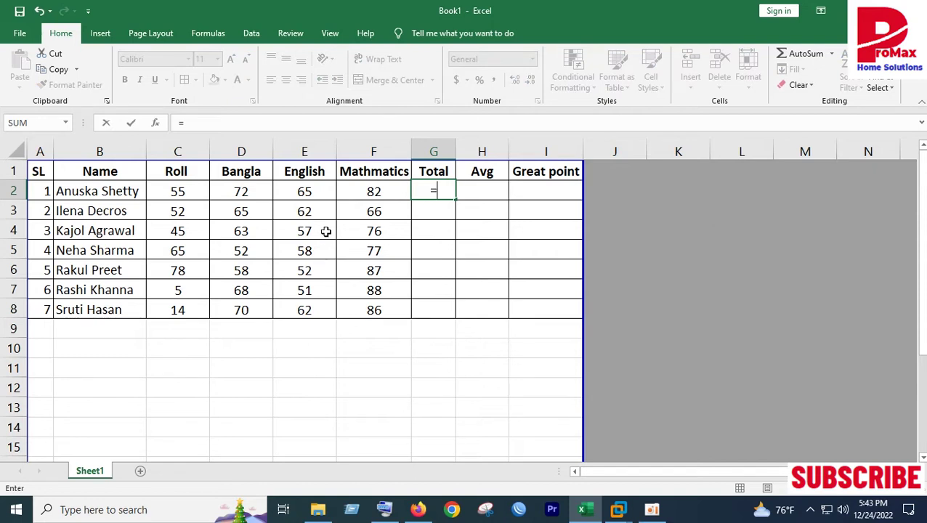
{"action": "left_click_drag", "start_coordinate": [242, 190], "coordinate": [383, 186]}
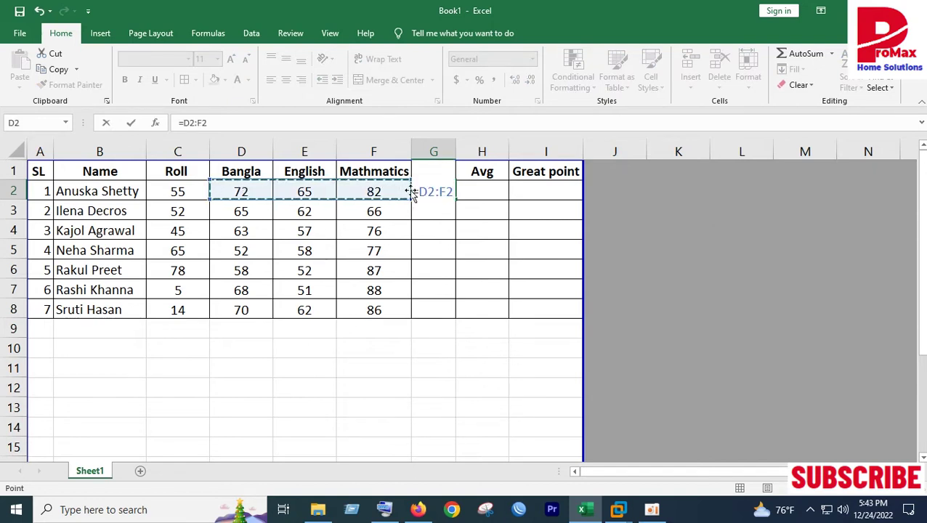
{"action": "left_click", "coordinate": [420, 191]}
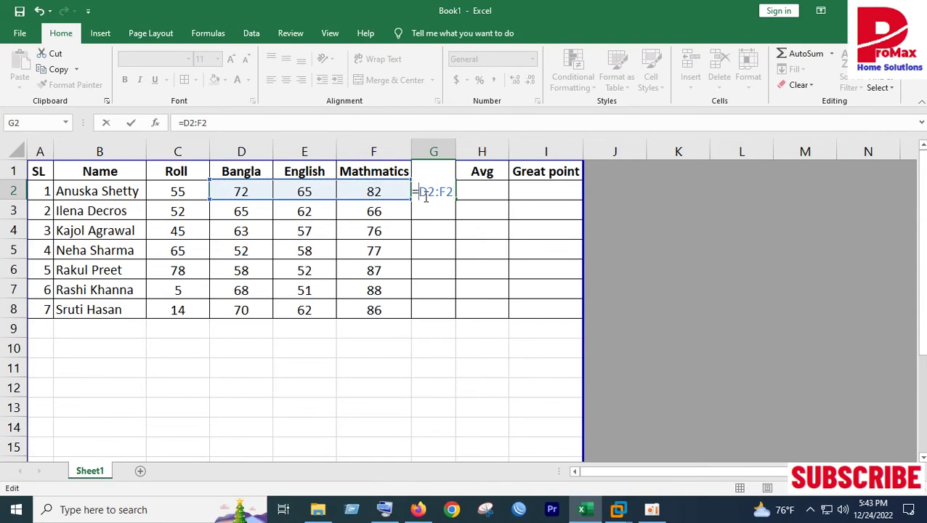
{"action": "left_click", "coordinate": [833, 54]}
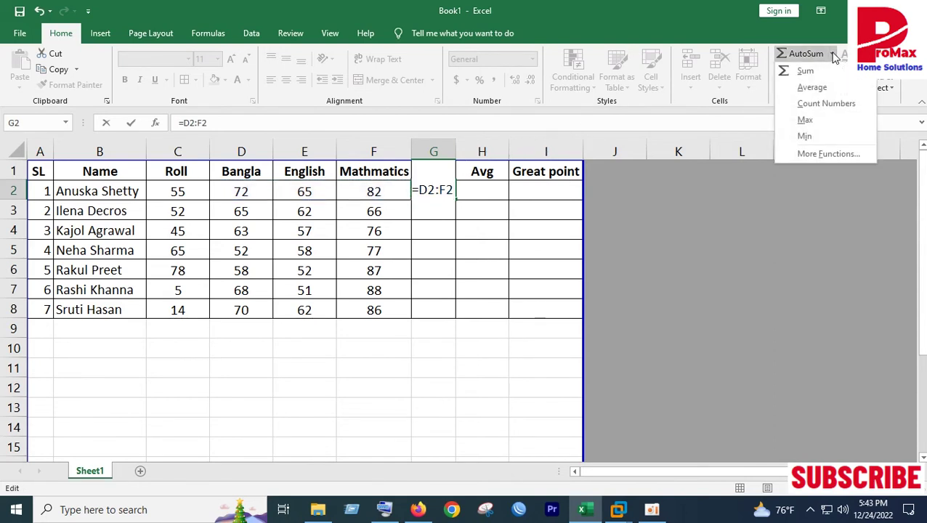
{"action": "left_click", "coordinate": [805, 71]}
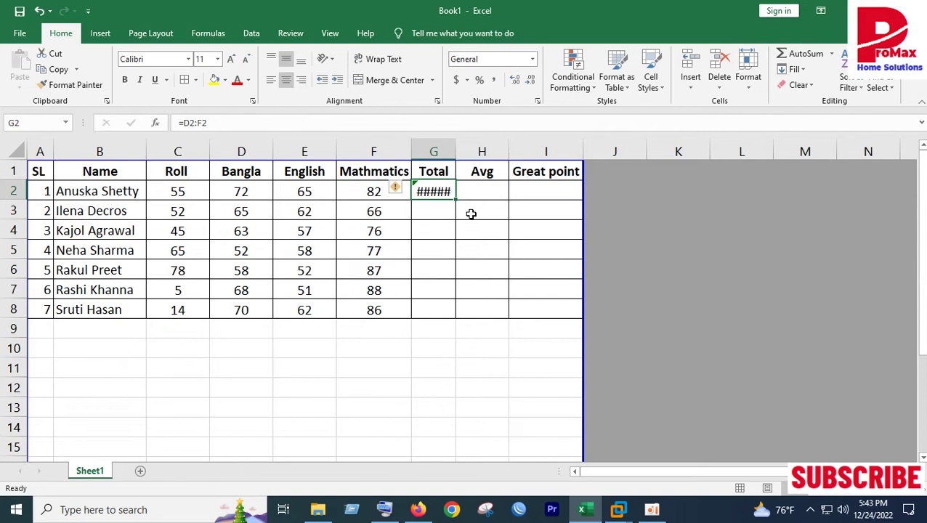
{"action": "key", "text": "Delete"}
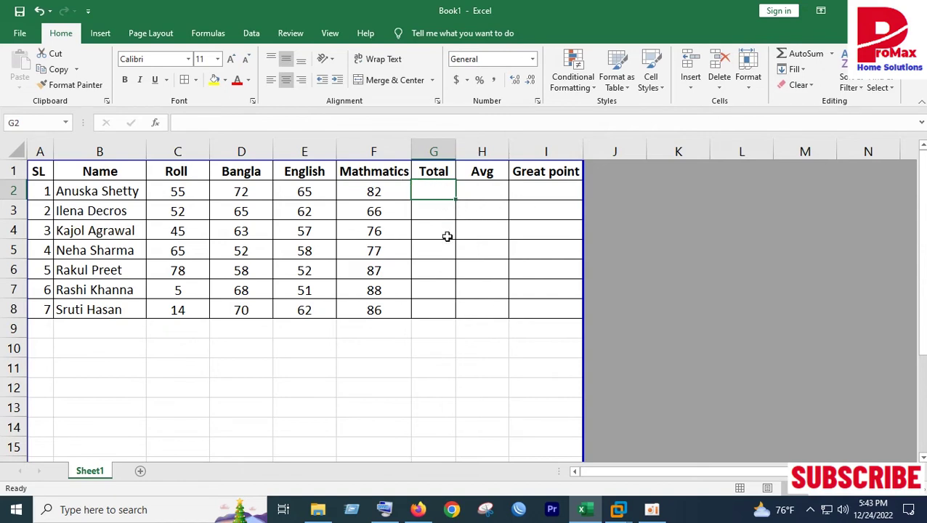
- Total the first student's marks D2:F2 in G2 with AutoSum, and ignore the error flag on the formula
{"action": "left_click", "coordinate": [434, 270]}
{"action": "left_click_drag", "start_coordinate": [241, 190], "coordinate": [420, 191]}
{"action": "left_click", "coordinate": [797, 53]}
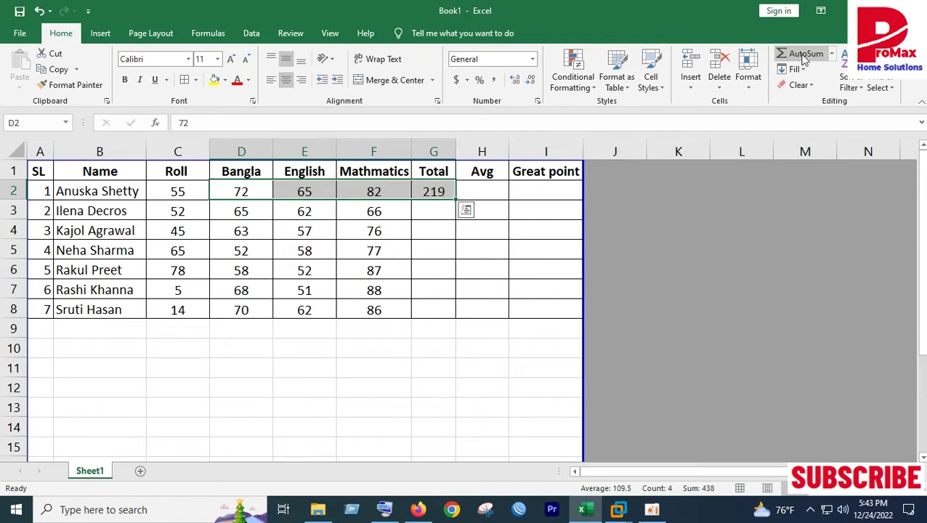
{"action": "left_click", "coordinate": [433, 250]}
{"action": "left_click", "coordinate": [434, 191]}
{"action": "left_click", "coordinate": [398, 189]}
{"action": "left_click", "coordinate": [430, 255]}
{"action": "left_click", "coordinate": [434, 310]}
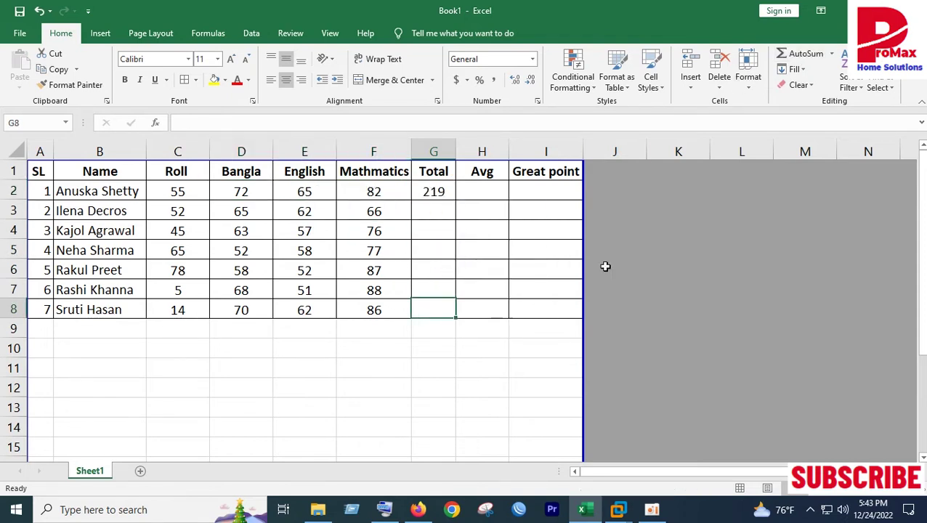
- Fill the Total formula from G2 down to G8 for the remaining students
{"action": "left_click", "coordinate": [444, 187]}
{"action": "left_click_drag", "start_coordinate": [456, 200], "coordinate": [451, 316]}
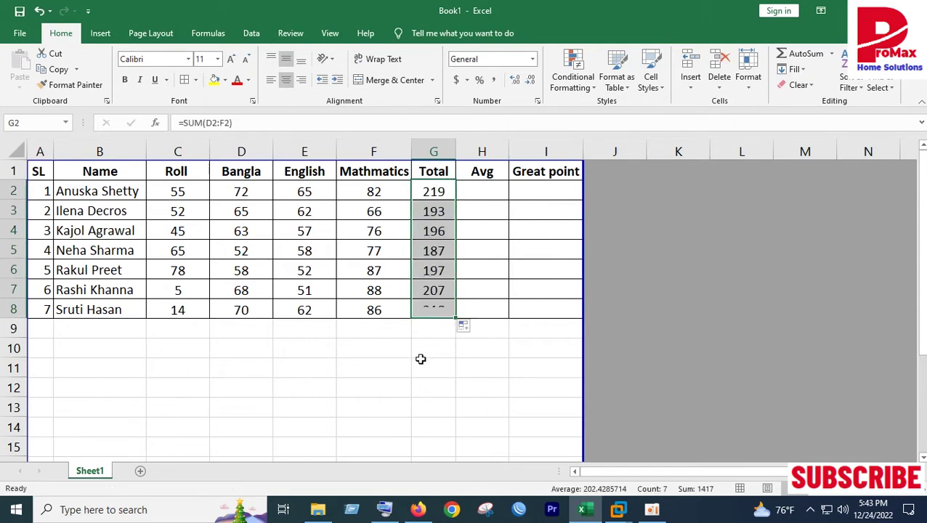
{"action": "left_click", "coordinate": [428, 366]}
- Ignore the formula error flags on the copied totals in G3 to G8
{"action": "left_click_drag", "start_coordinate": [430, 209], "coordinate": [443, 309]}
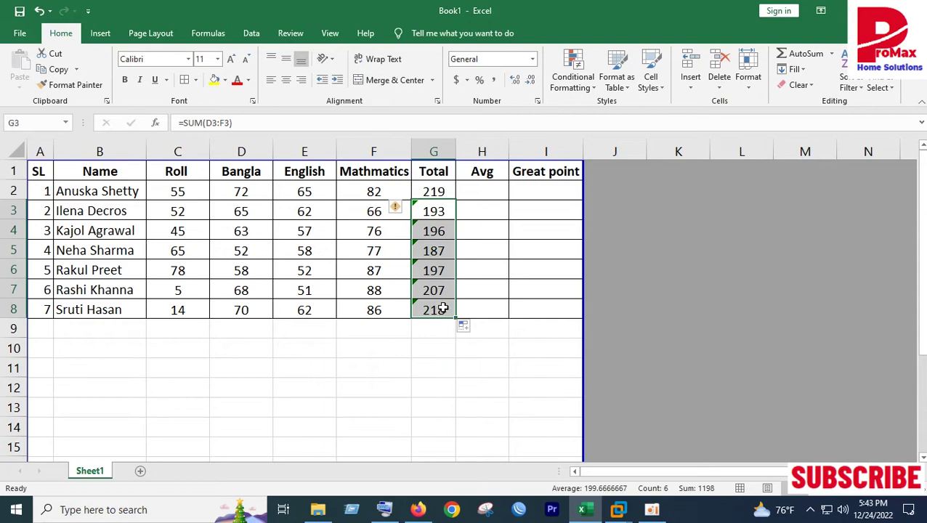
{"action": "left_click", "coordinate": [396, 208]}
{"action": "left_click", "coordinate": [436, 277]}
{"action": "left_click", "coordinate": [373, 329]}
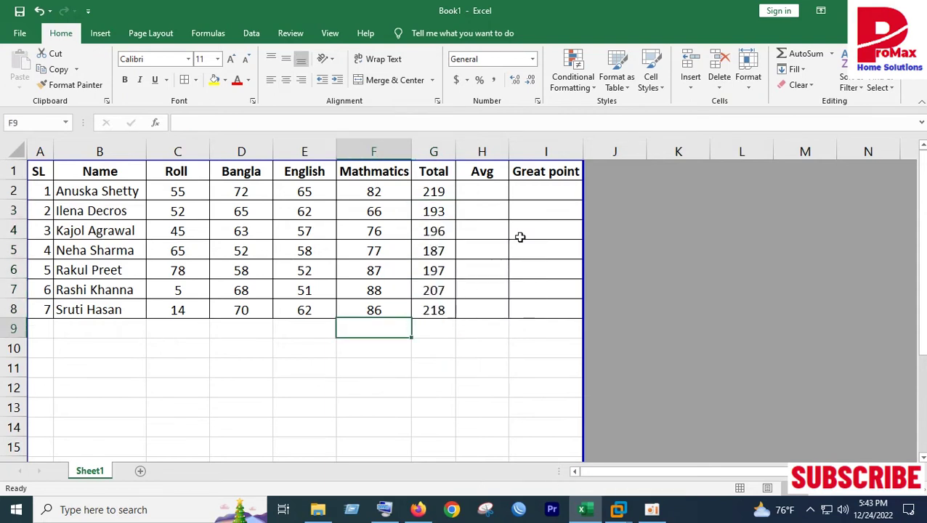
- Calculate the first student's average in H2 with the formula =G2/3
{"action": "left_click", "coordinate": [481, 193]}
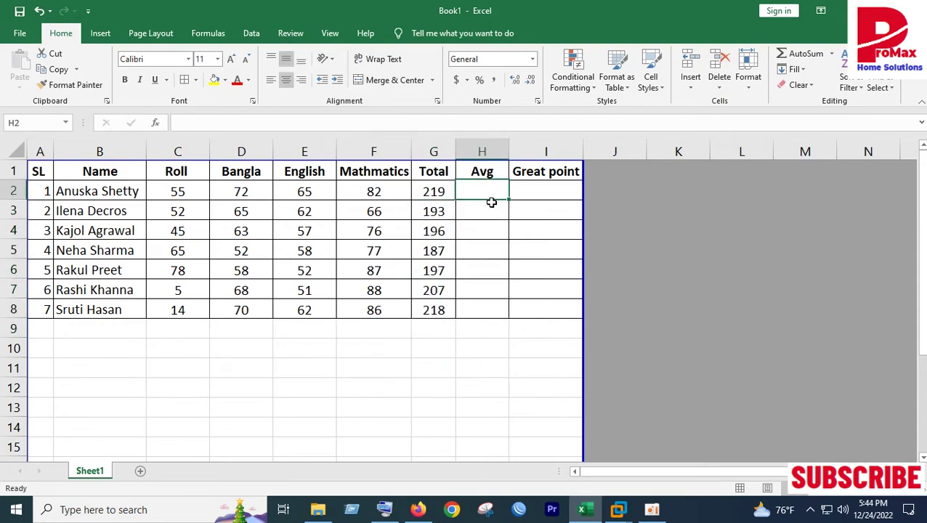
{"action": "type", "text": "="}
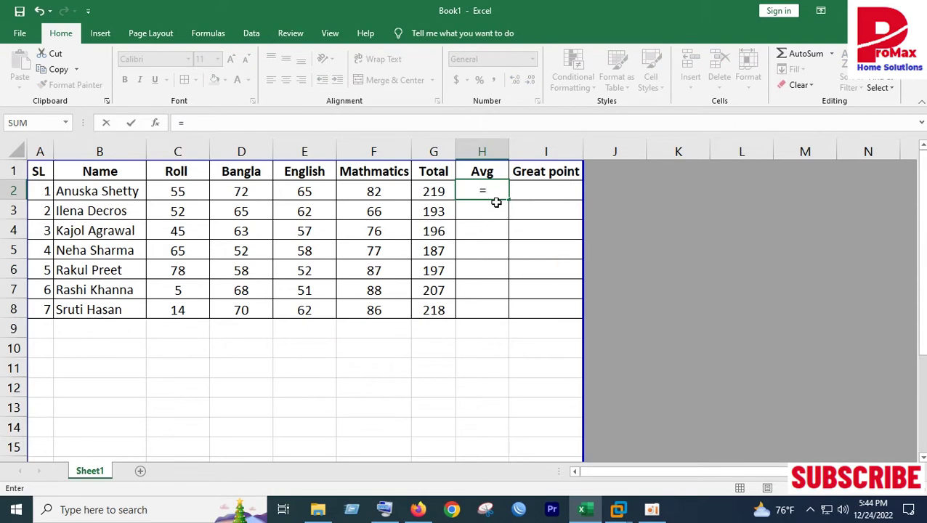
{"action": "left_click", "coordinate": [432, 192]}
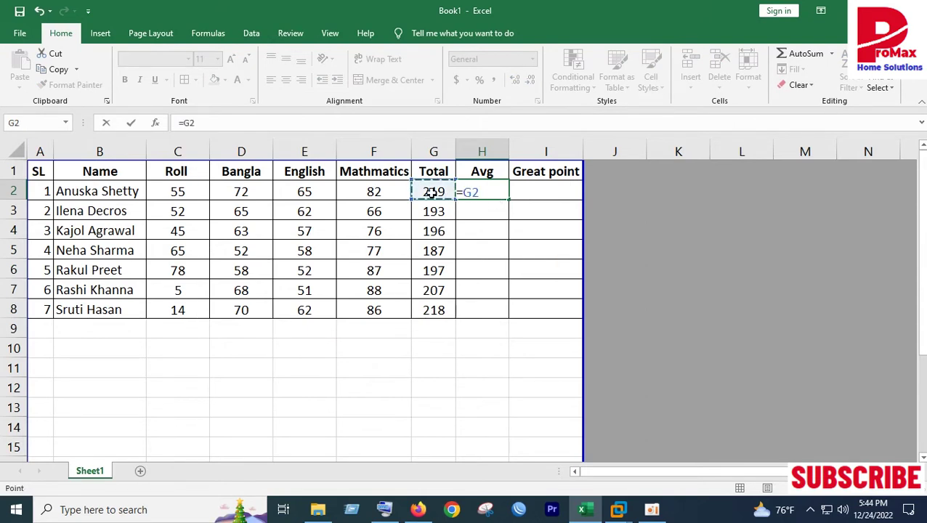
{"action": "type", "text": "/"}
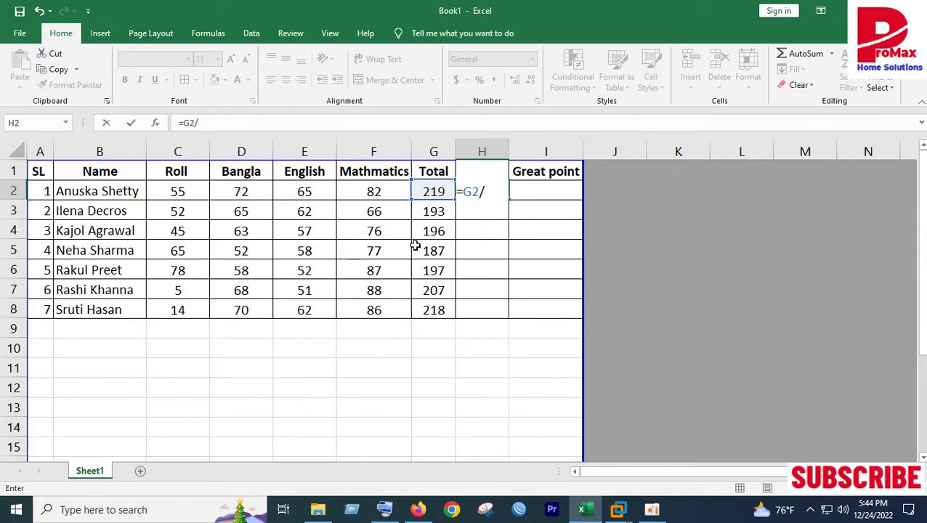
{"action": "type", "text": "3"}
{"action": "key", "text": "Return"}
- Fill the Avg formula from H2 down to H8, and clear the contents of H2:H8
{"action": "left_click", "coordinate": [483, 193]}
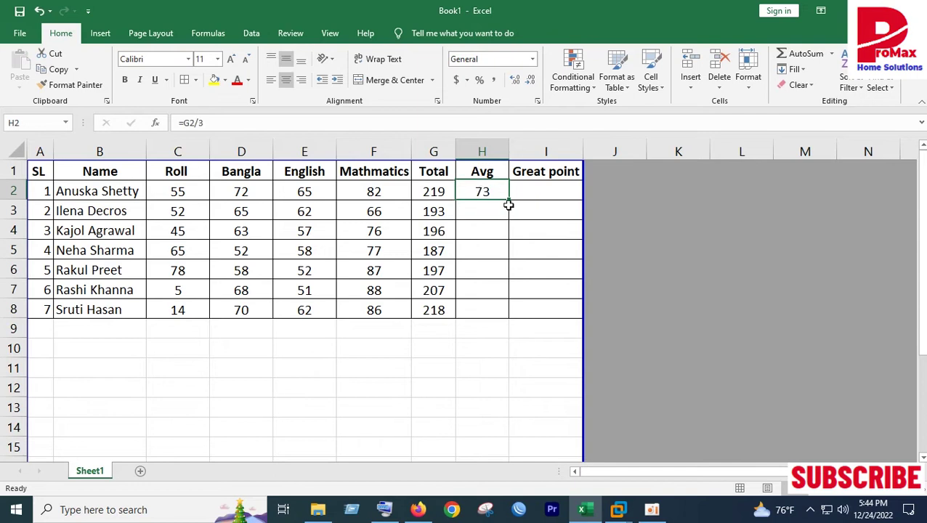
{"action": "left_click_drag", "start_coordinate": [507, 204], "coordinate": [511, 316]}
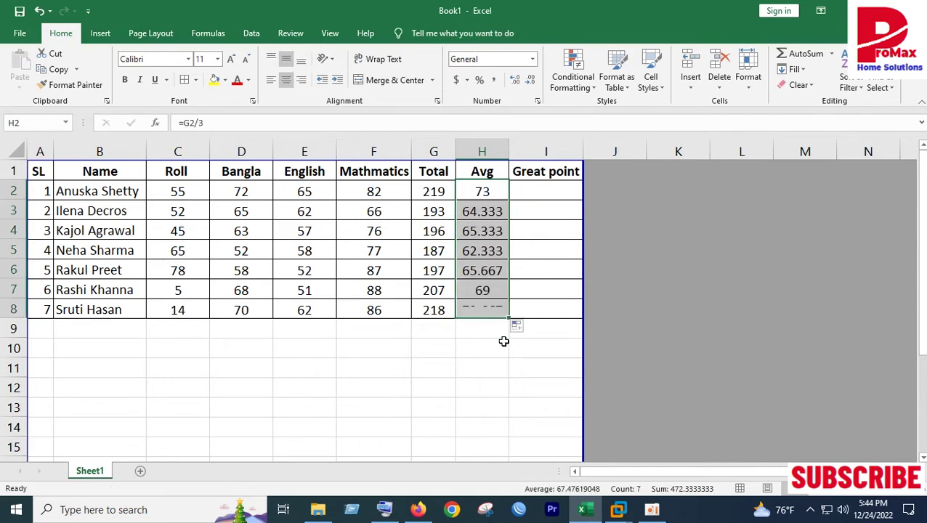
{"action": "left_click", "coordinate": [503, 348]}
{"action": "left_click_drag", "start_coordinate": [482, 190], "coordinate": [491, 308]}
{"action": "key", "text": "Delete"}
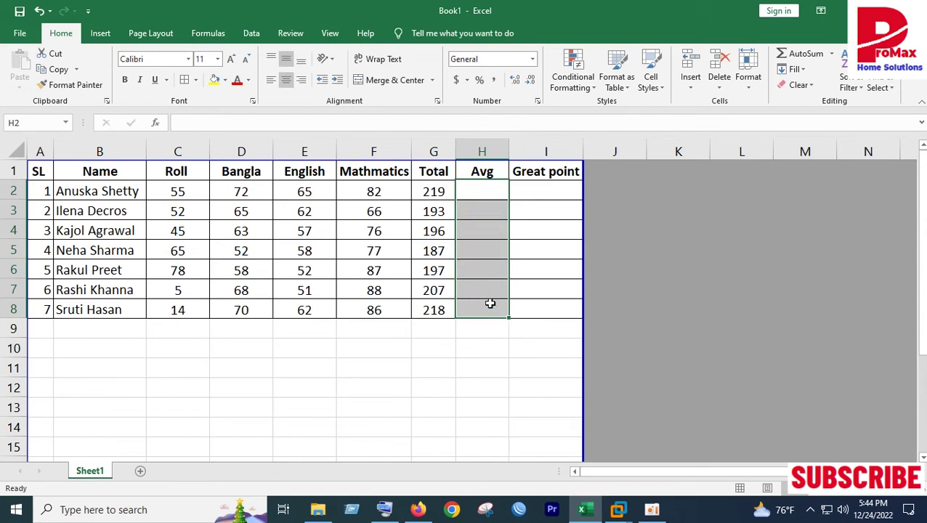
- Insert the AutoSum Average function in H2 with the range D2:G2
{"action": "left_click", "coordinate": [478, 326]}
{"action": "left_click", "coordinate": [480, 189]}
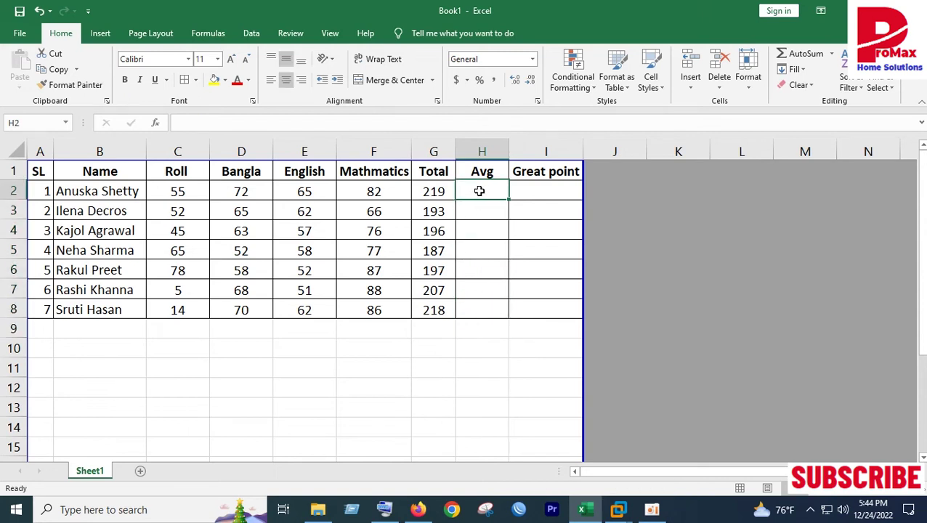
{"action": "type", "text": "="}
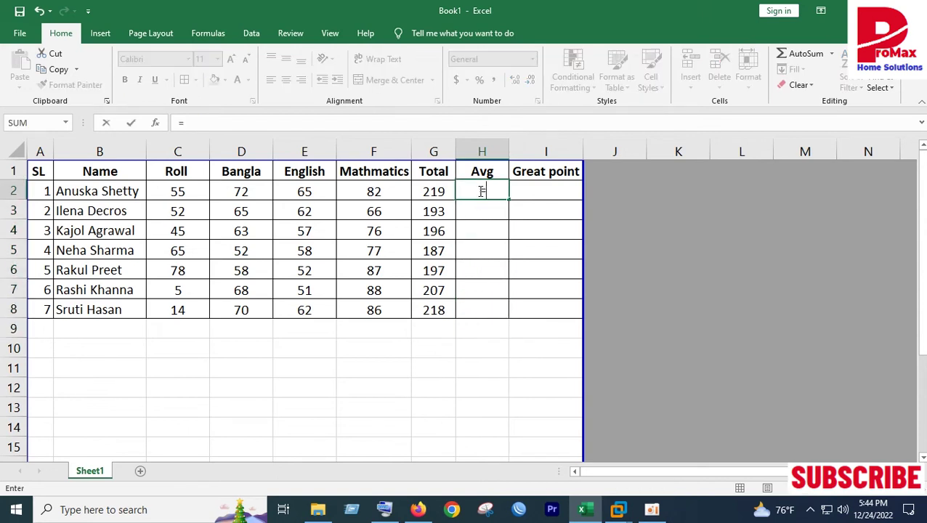
{"action": "left_click", "coordinate": [832, 53]}
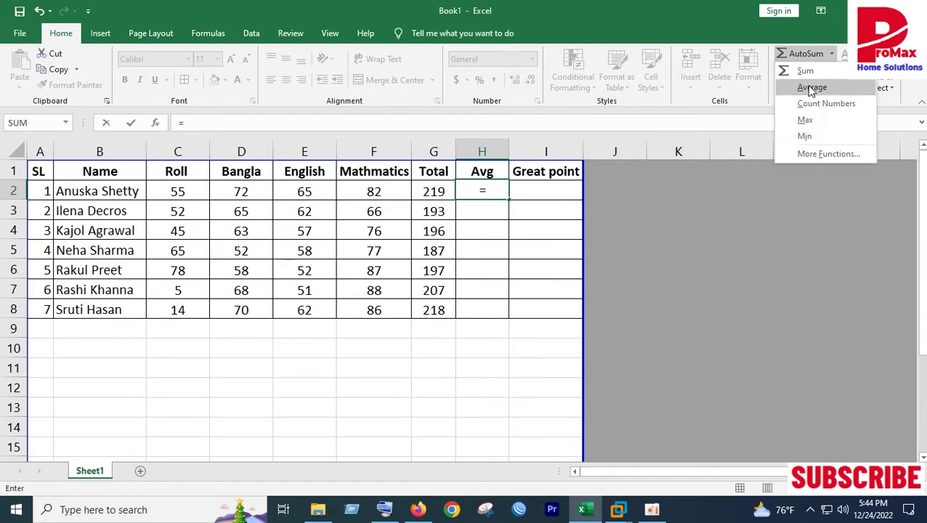
{"action": "left_click", "coordinate": [807, 85]}
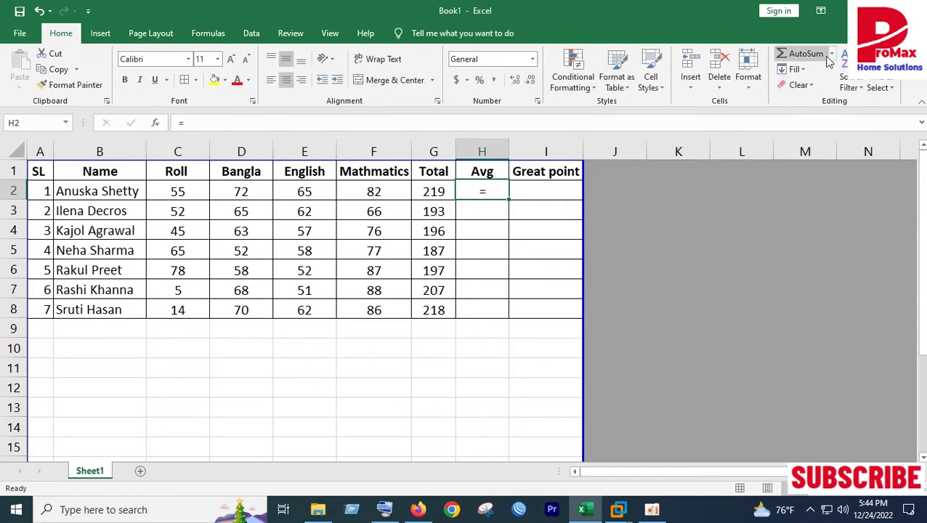
{"action": "left_click", "coordinate": [833, 53]}
{"action": "left_click", "coordinate": [815, 88]}
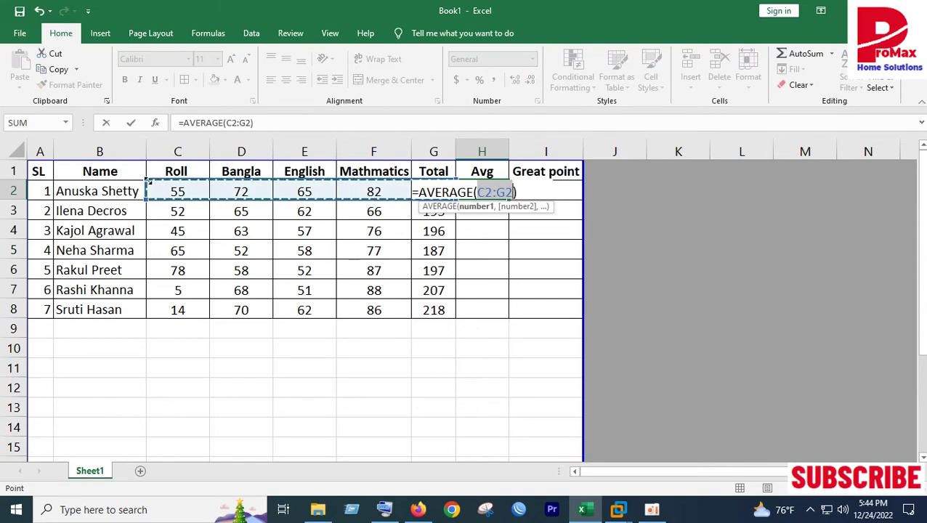
{"action": "left_click_drag", "start_coordinate": [152, 186], "coordinate": [187, 184]}
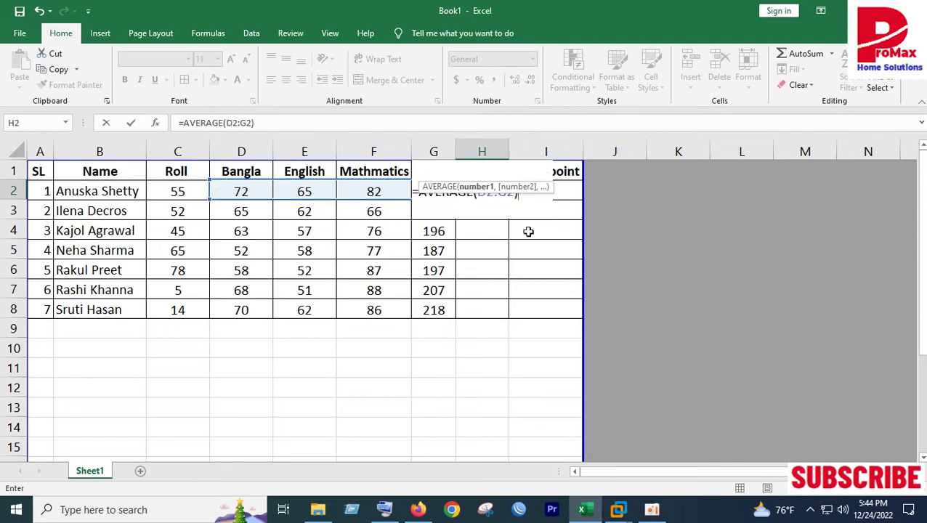
{"action": "key", "text": "Return"}
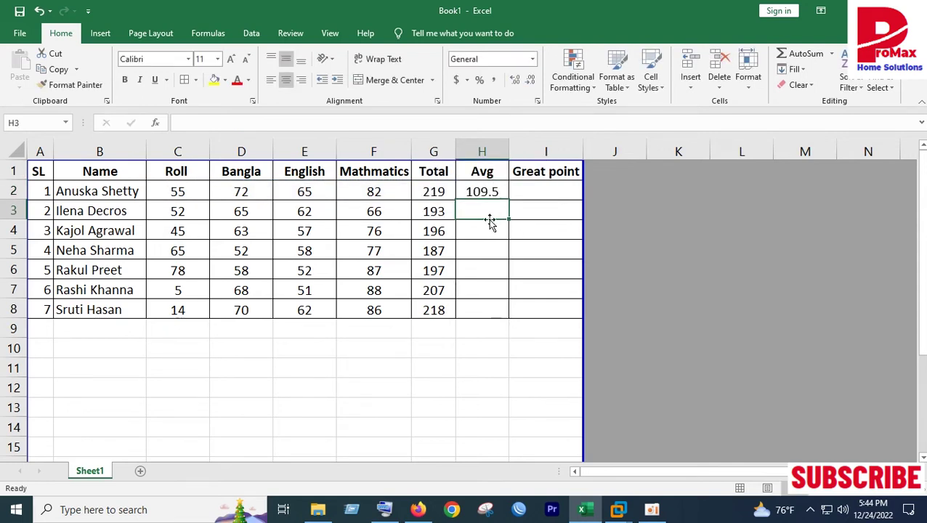
- Change the range of the AVERAGE formula in H2 to D2:F2
{"action": "double_click", "coordinate": [488, 191]}
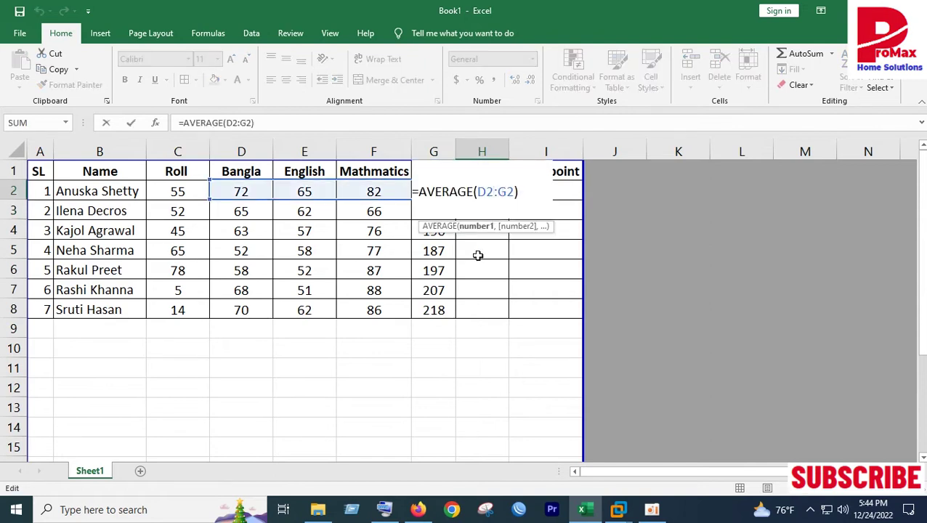
{"action": "key", "text": "Return"}
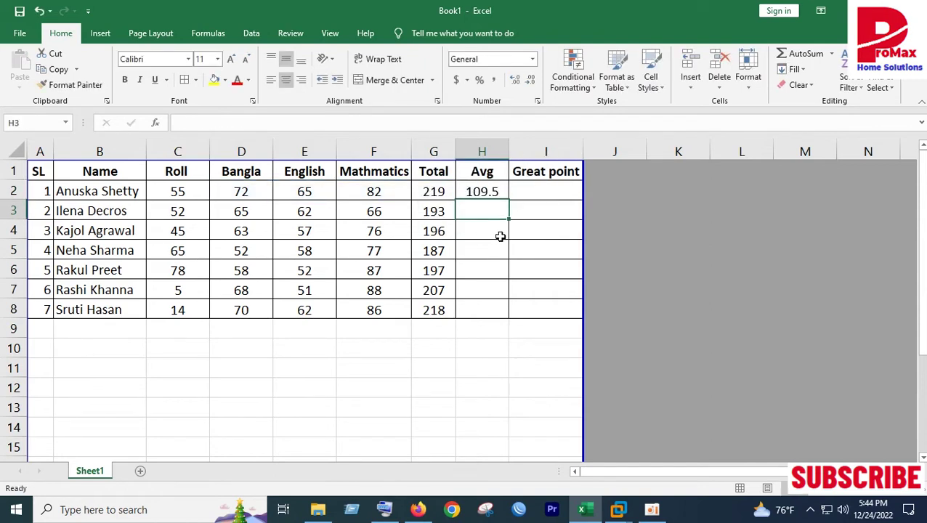
{"action": "double_click", "coordinate": [488, 191]}
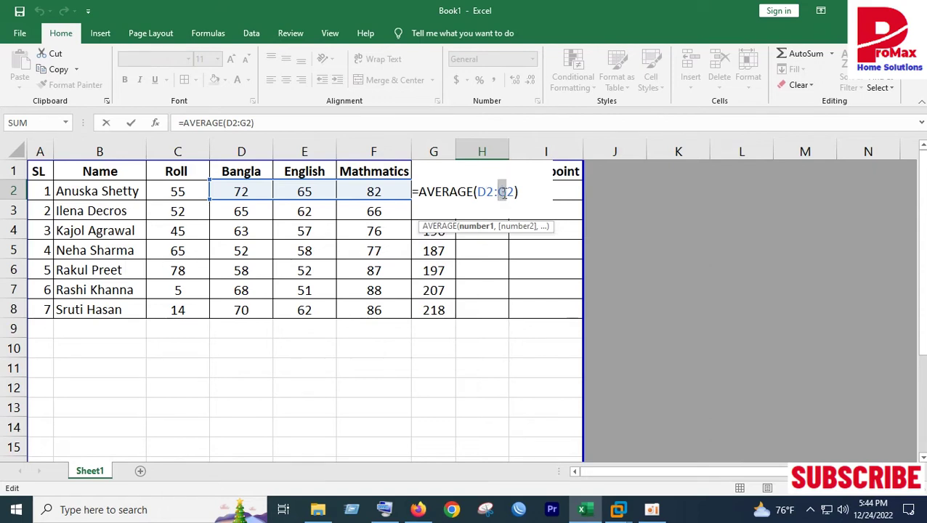
{"action": "type", "text": "F"}
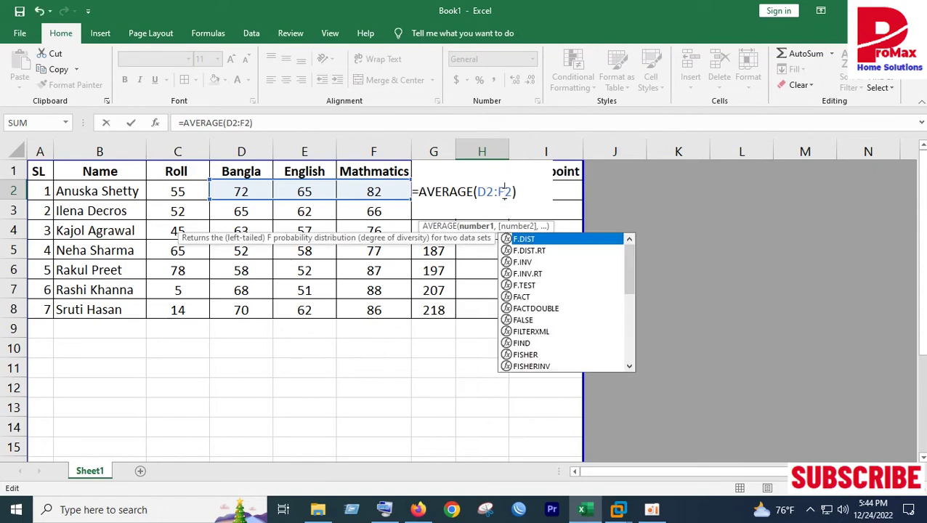
{"action": "key", "text": "Return"}
- Ignore the error flag on the AVERAGE formula in H2, and clear the cell
{"action": "left_click", "coordinate": [481, 190]}
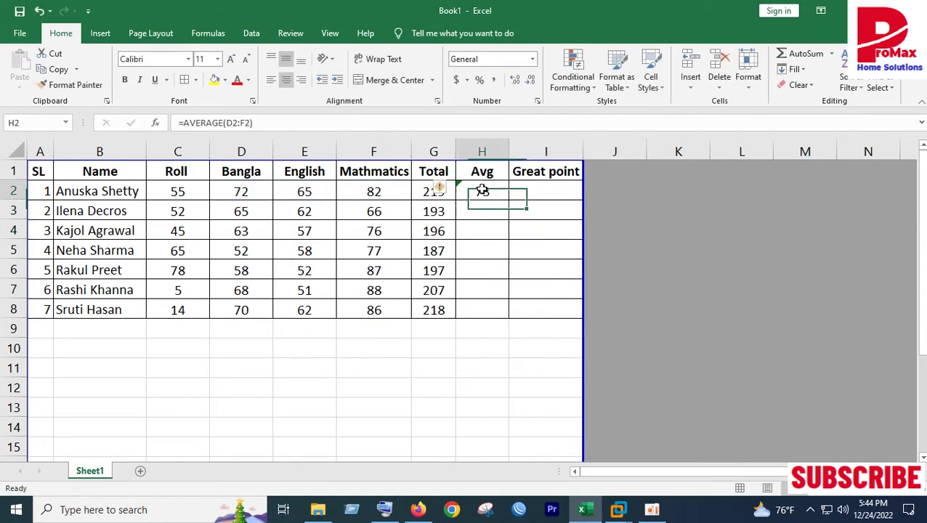
{"action": "left_click", "coordinate": [441, 187]}
{"action": "left_click", "coordinate": [477, 256]}
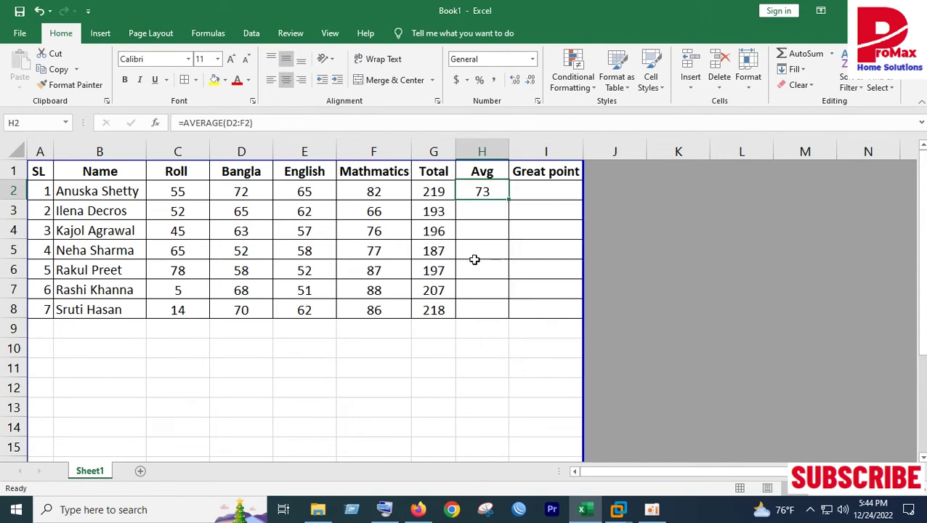
{"action": "left_click", "coordinate": [479, 343]}
{"action": "left_click", "coordinate": [482, 192]}
{"action": "key", "text": "Delete"}
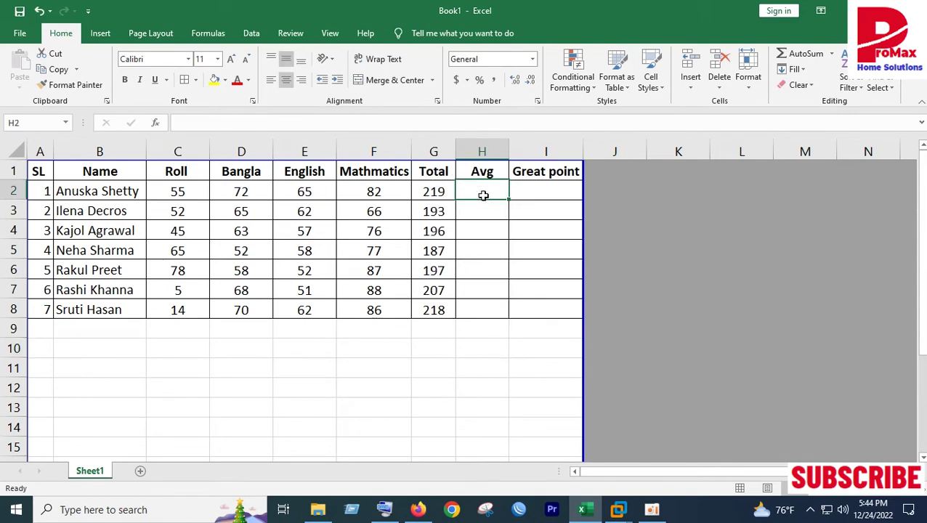
- Enter =G2/3 in H2 to divide the first student's Total by the three subjects
{"action": "type", "text": "="}
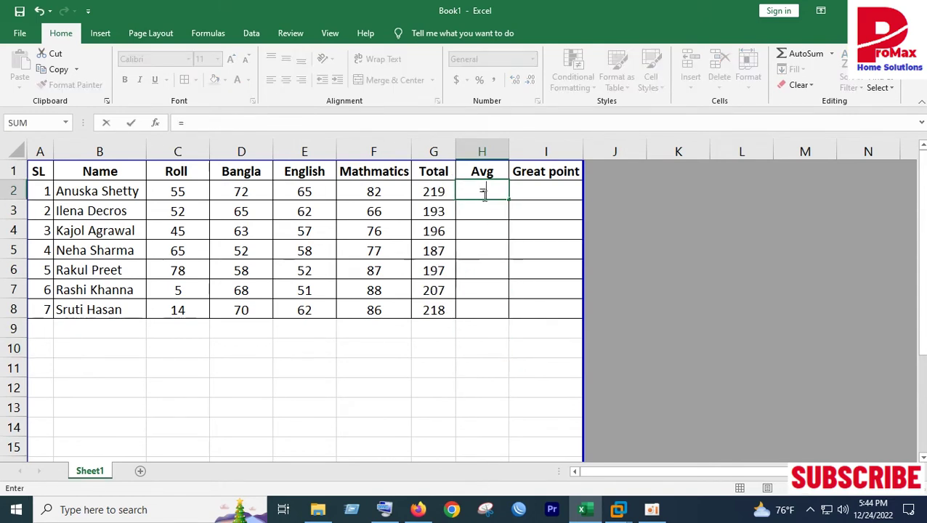
{"action": "left_click", "coordinate": [431, 191]}
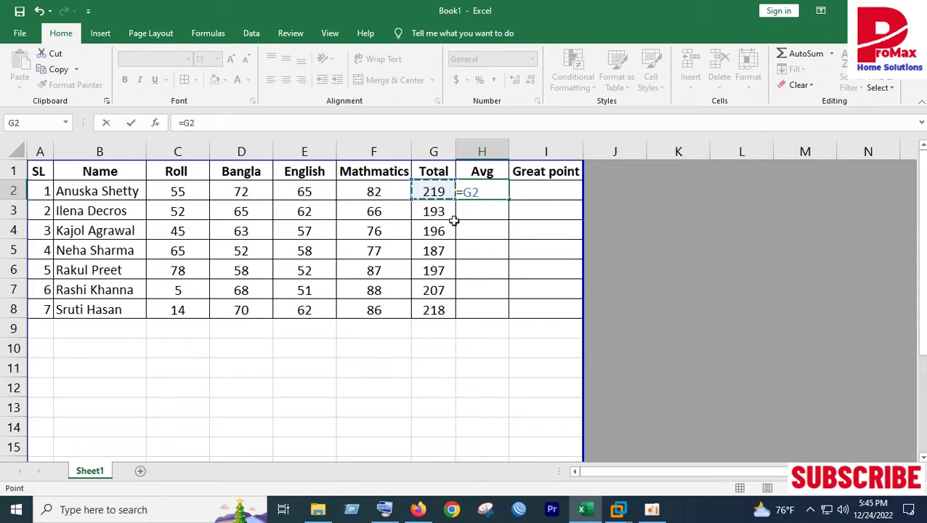
{"action": "type", "text": "/"}
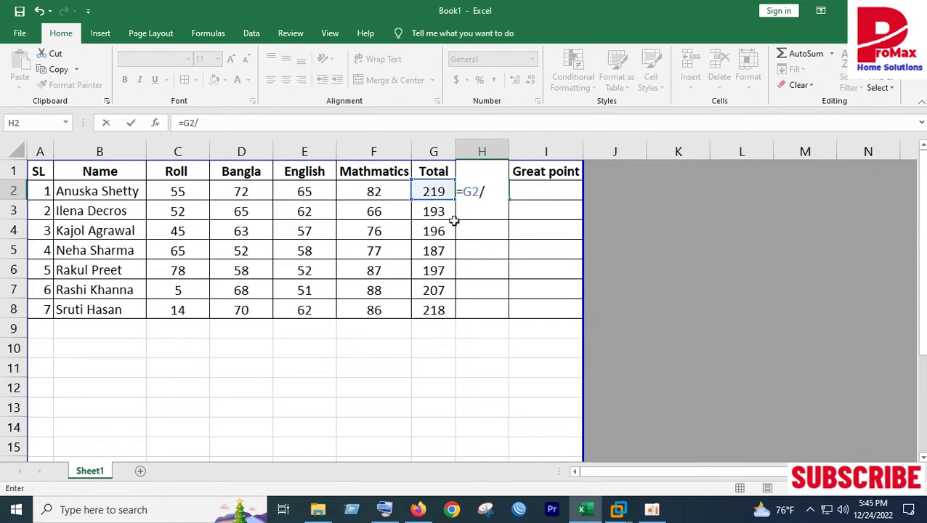
{"action": "type", "text": "3"}
{"action": "key", "text": "Return"}
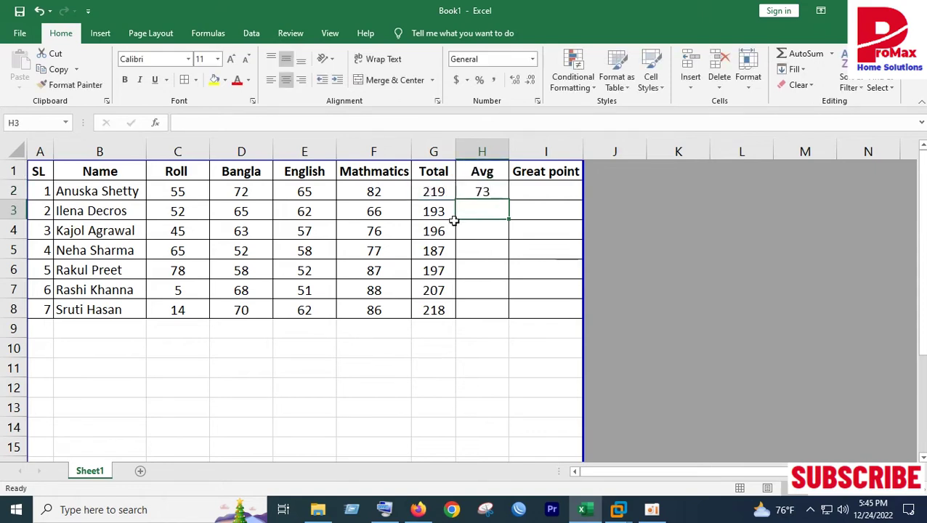
- Fill the Avg formula from H2 down to H8 for the remaining students
{"action": "left_click", "coordinate": [497, 190]}
{"action": "left_click_drag", "start_coordinate": [510, 201], "coordinate": [510, 319]}
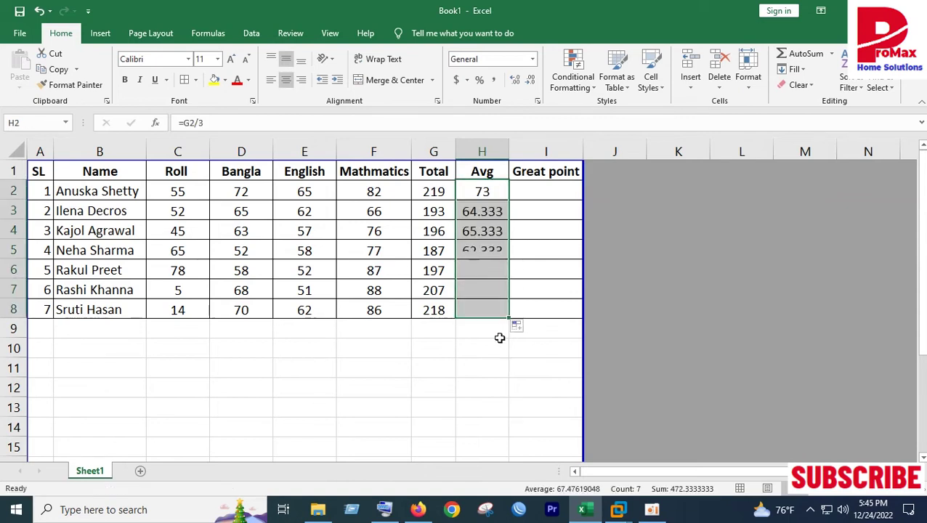
{"action": "left_click", "coordinate": [493, 212]}
{"action": "left_click_drag", "start_coordinate": [491, 192], "coordinate": [497, 270]}
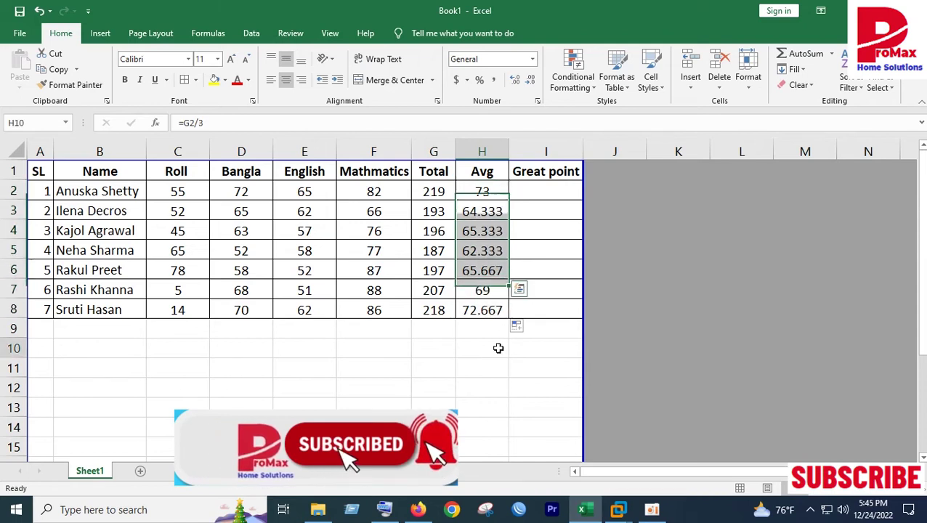
{"action": "left_click", "coordinate": [498, 348]}
- Format the averages in H2:H8 to show no decimal places
{"action": "left_click_drag", "start_coordinate": [489, 191], "coordinate": [497, 311]}
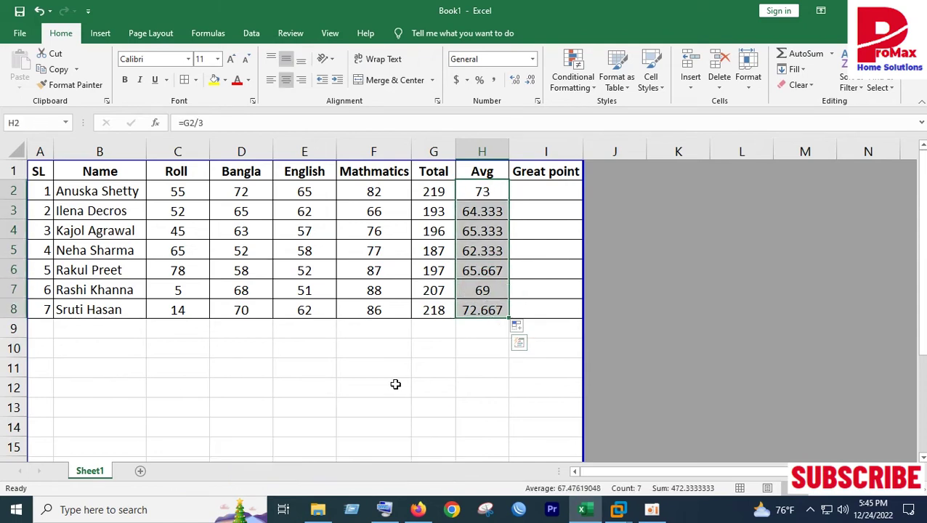
{"action": "left_click", "coordinate": [532, 82]}
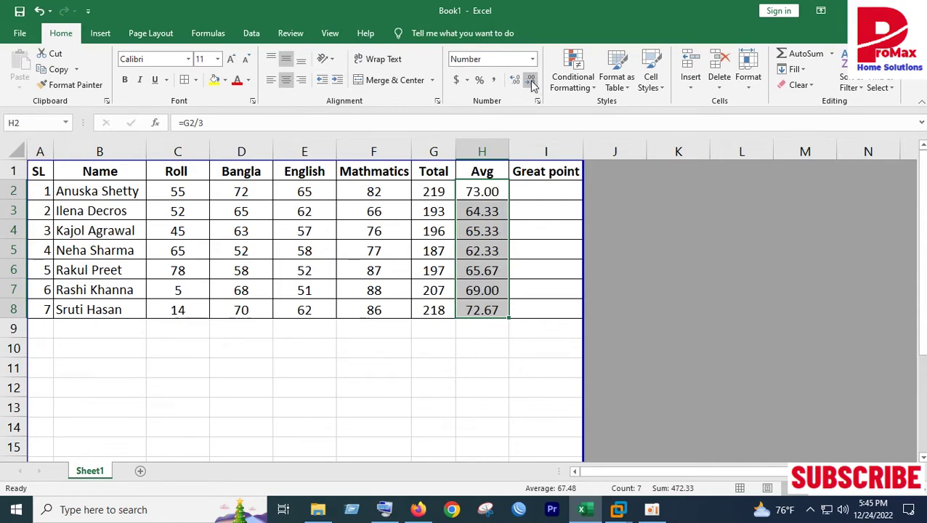
{"action": "left_click", "coordinate": [532, 82]}
{"action": "left_click", "coordinate": [532, 82]}
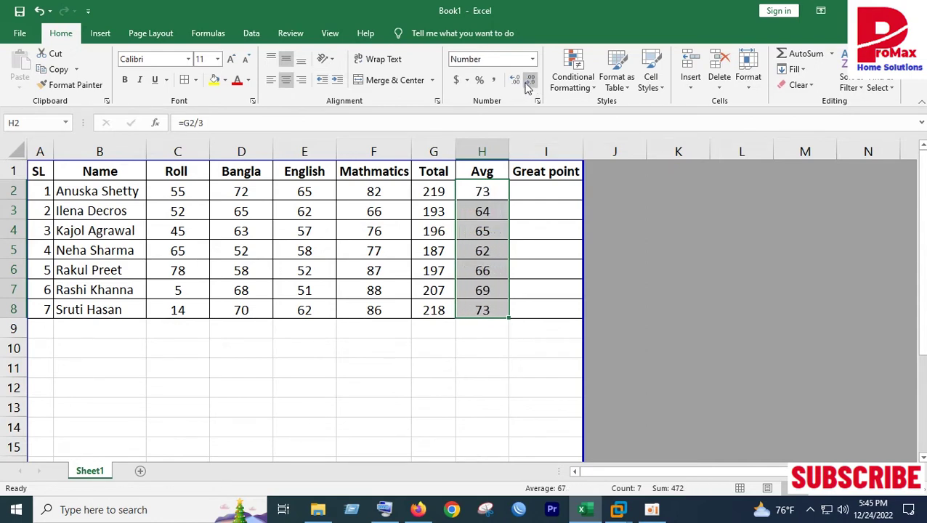
{"action": "left_click", "coordinate": [518, 82]}
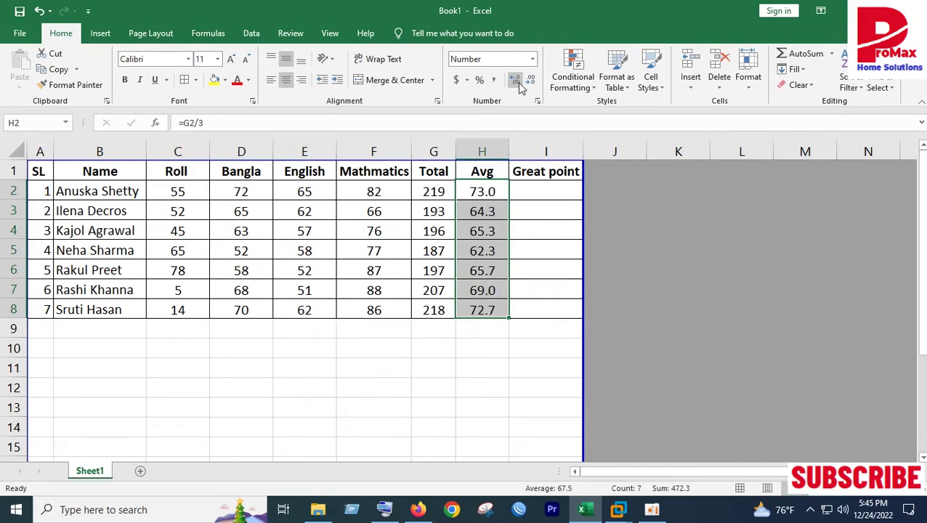
{"action": "left_click", "coordinate": [518, 82]}
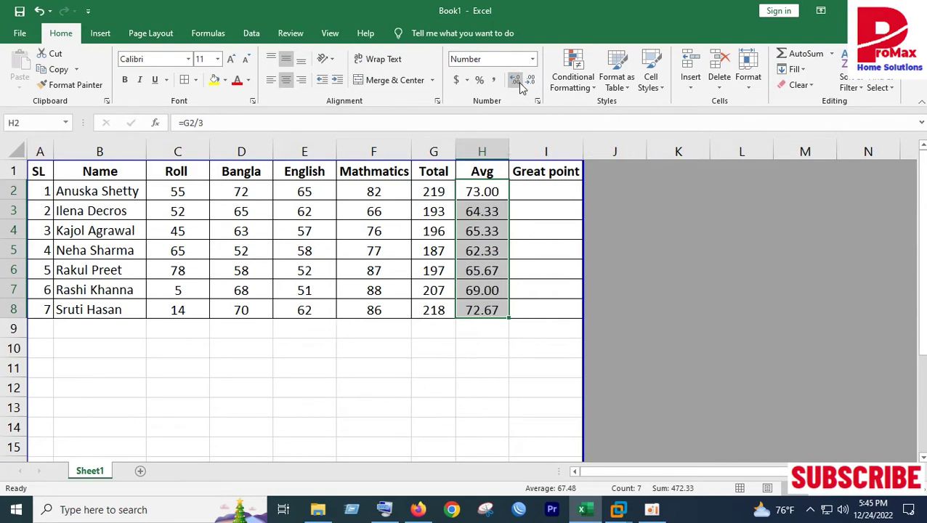
{"action": "left_click", "coordinate": [532, 83]}
{"action": "left_click", "coordinate": [532, 82]}
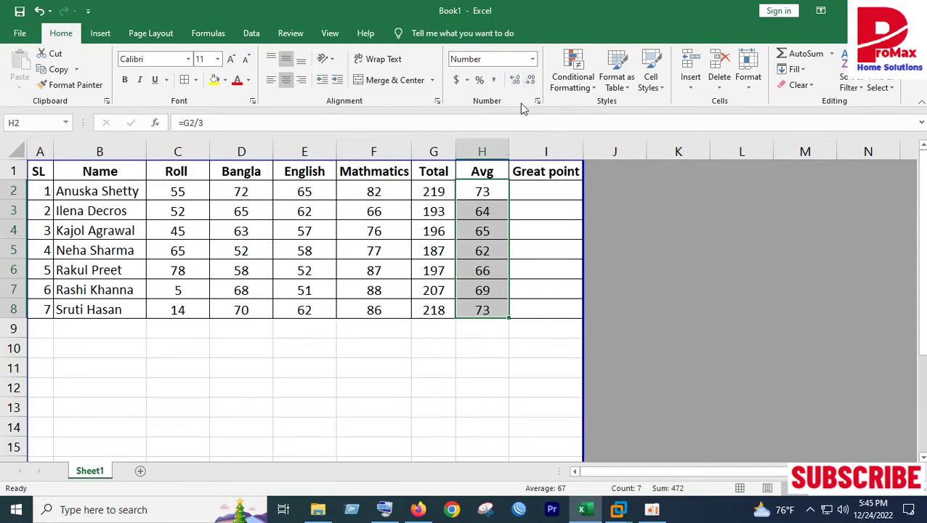
{"action": "left_click", "coordinate": [469, 389]}
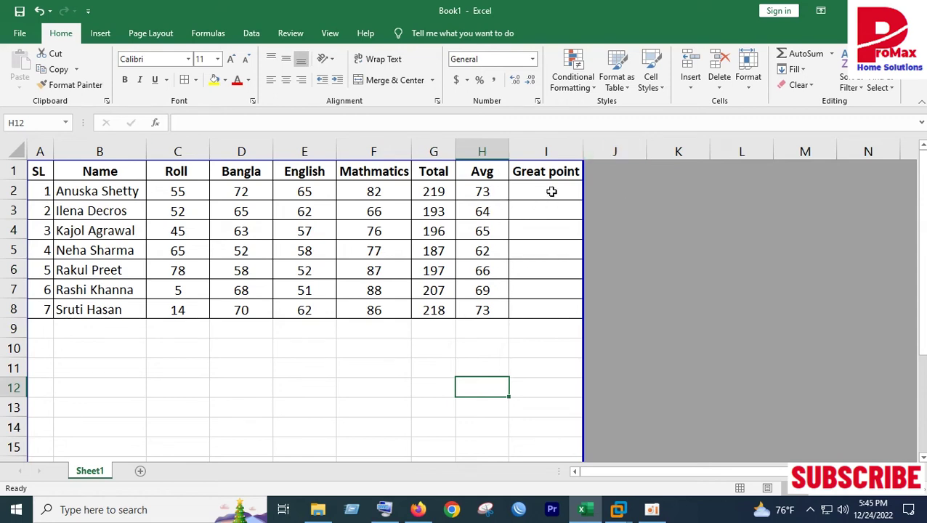
{"action": "left_click_drag", "start_coordinate": [580, 187], "coordinate": [582, 187]}
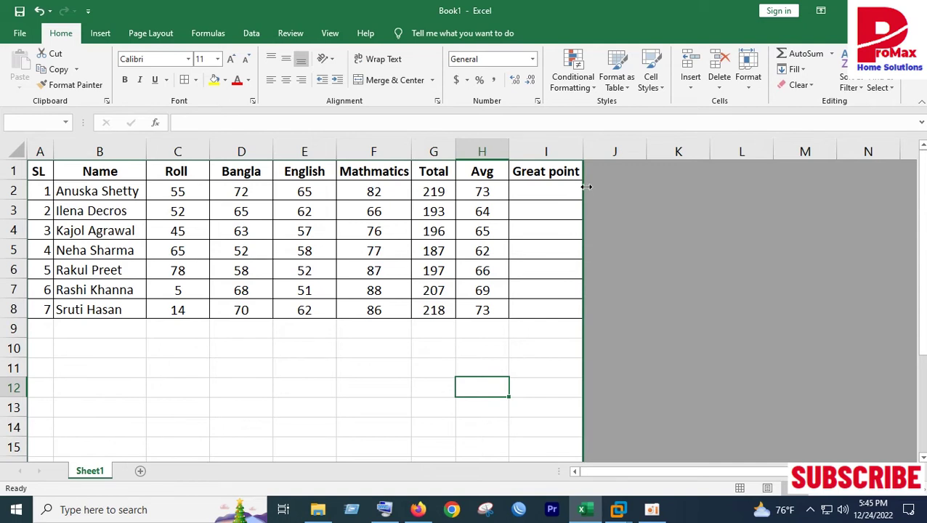
{"action": "left_click_drag", "start_coordinate": [585, 187], "coordinate": [584, 189]}
{"action": "left_click", "coordinate": [553, 191]}
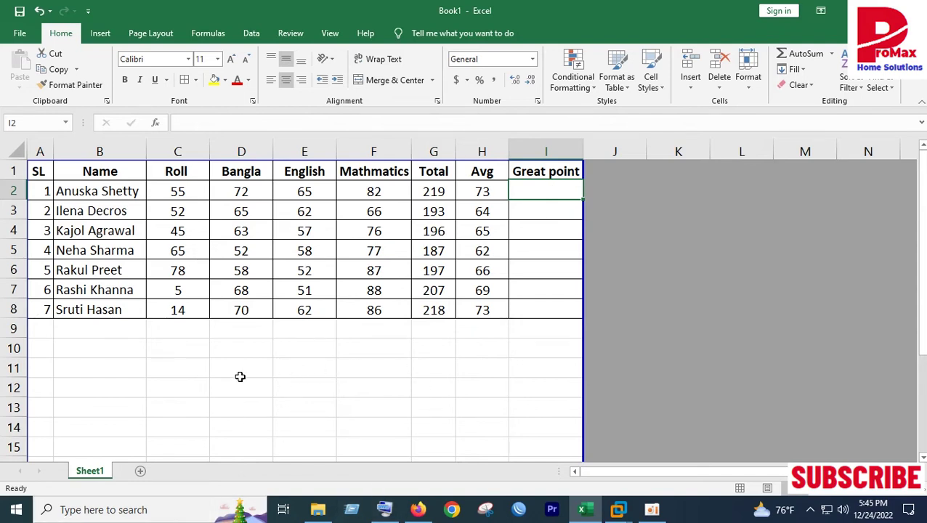
- Bring up the on-screen keyboard and start a grade scale below the table with A+ in D10 and 80 in E10
{"action": "left_click", "coordinate": [251, 350]}
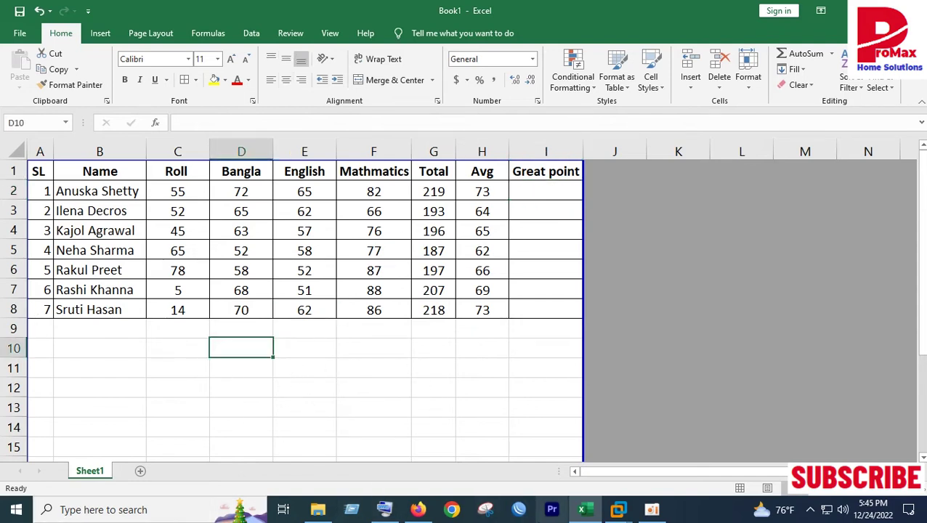
{"action": "left_click", "coordinate": [384, 509]}
{"action": "left_click_drag", "start_coordinate": [298, 306], "coordinate": [480, 301]}
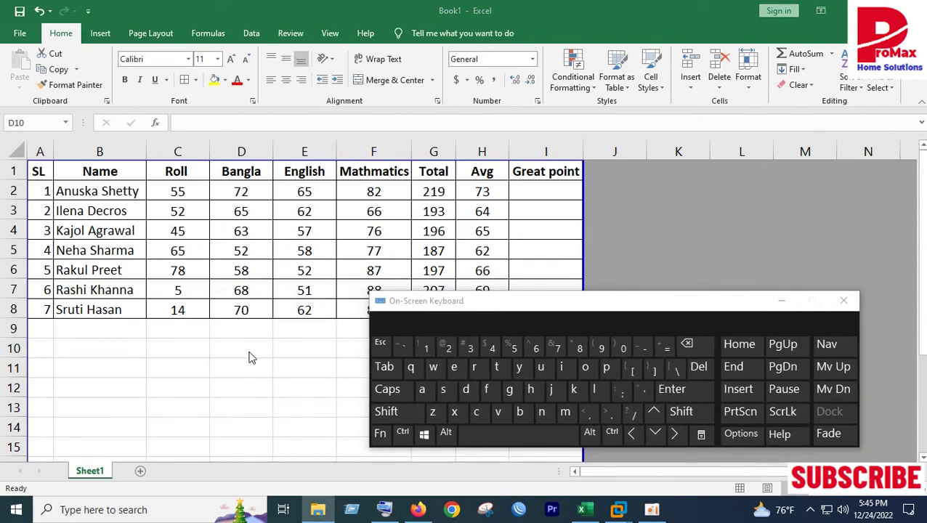
{"action": "left_click", "coordinate": [242, 349]}
{"action": "left_click", "coordinate": [386, 411]}
{"action": "left_click", "coordinate": [422, 390]}
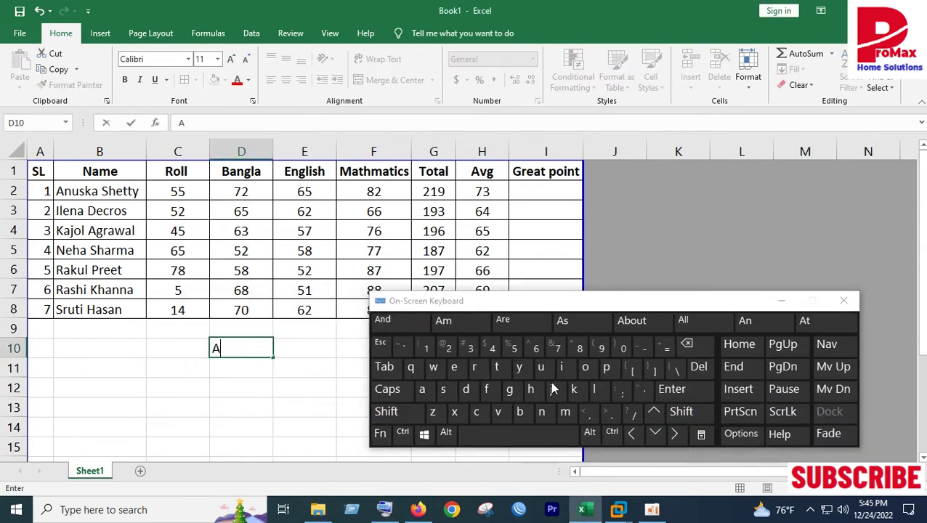
{"action": "left_click", "coordinate": [663, 349], "text": "shift"}
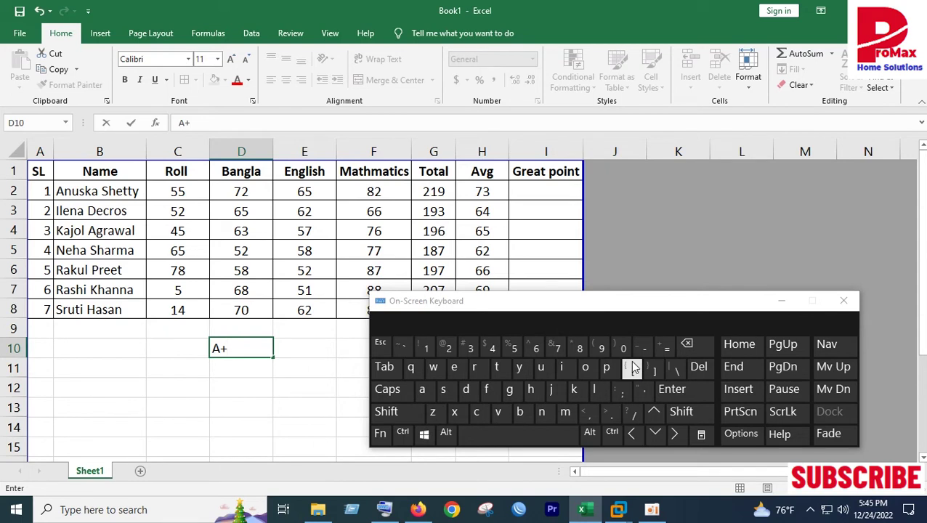
{"action": "left_click", "coordinate": [320, 351]}
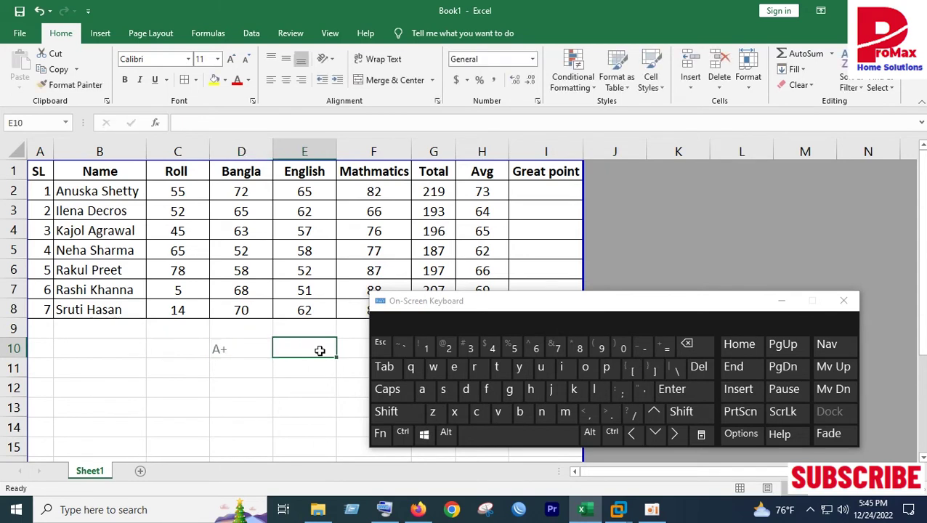
{"action": "type", "text": "80"}
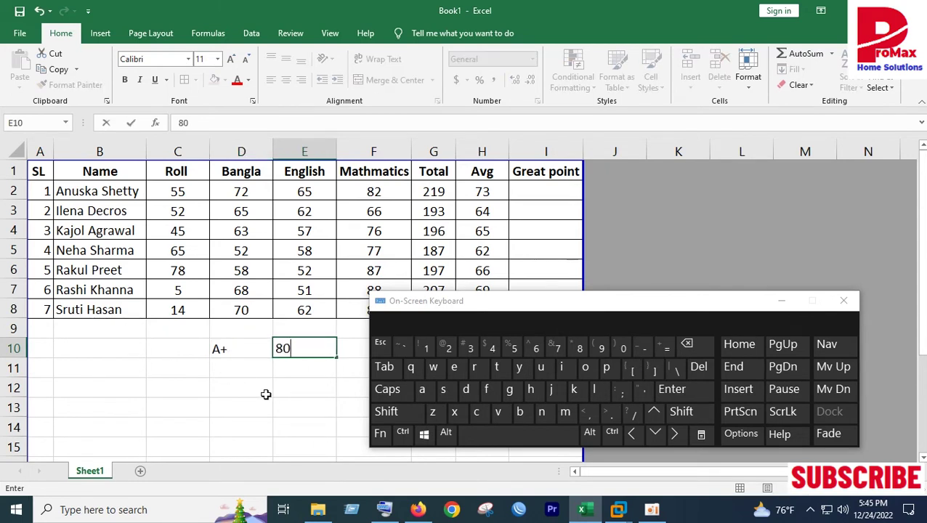
- Add the second grade row with A in D11 and 70 in E11
{"action": "left_click", "coordinate": [263, 369]}
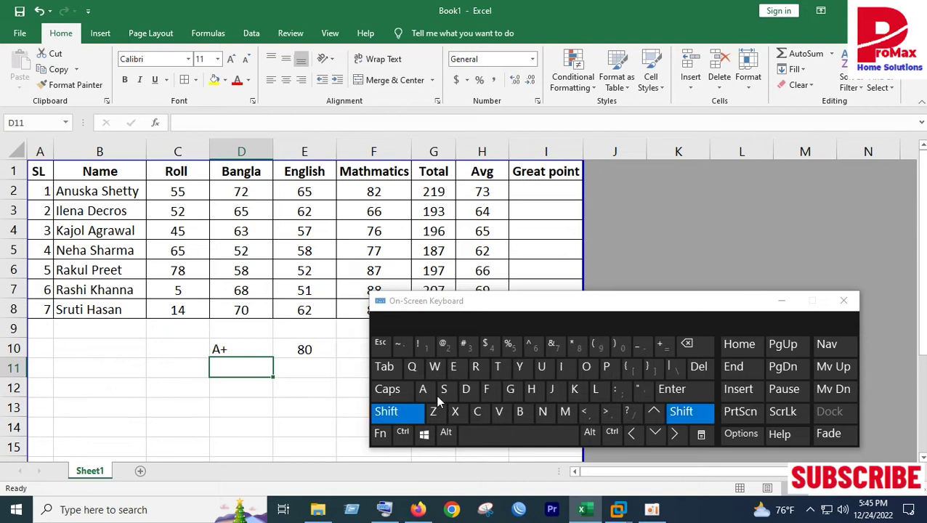
{"action": "type", "text": "A+"}
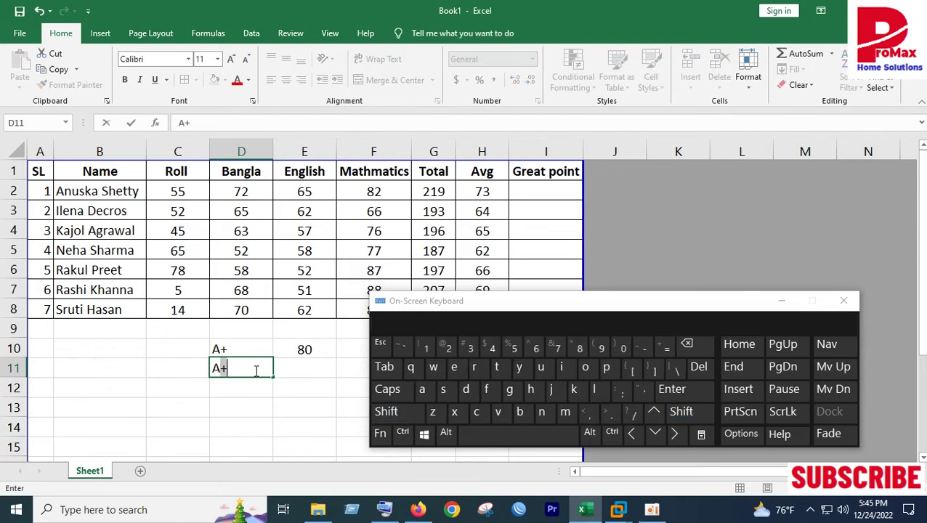
{"action": "left_click", "coordinate": [282, 372]}
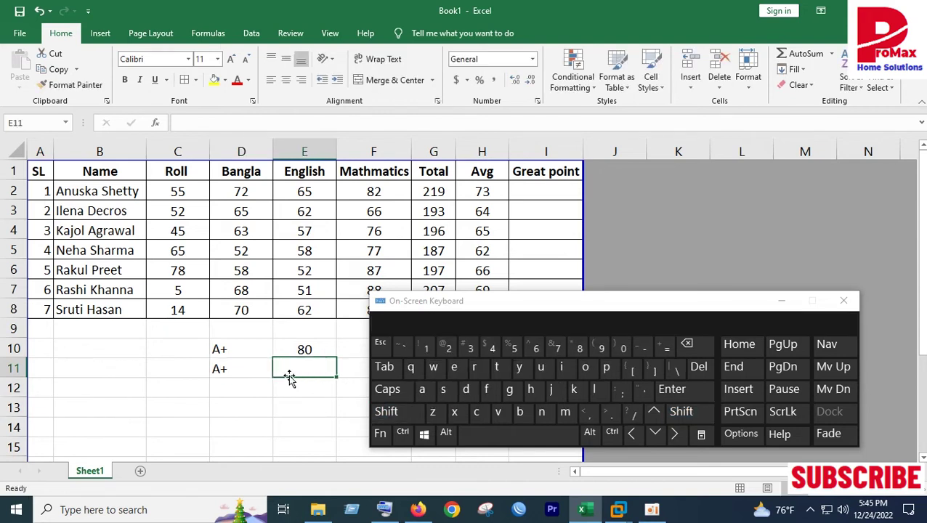
{"action": "left_click", "coordinate": [258, 366]}
{"action": "double_click", "coordinate": [257, 367]}
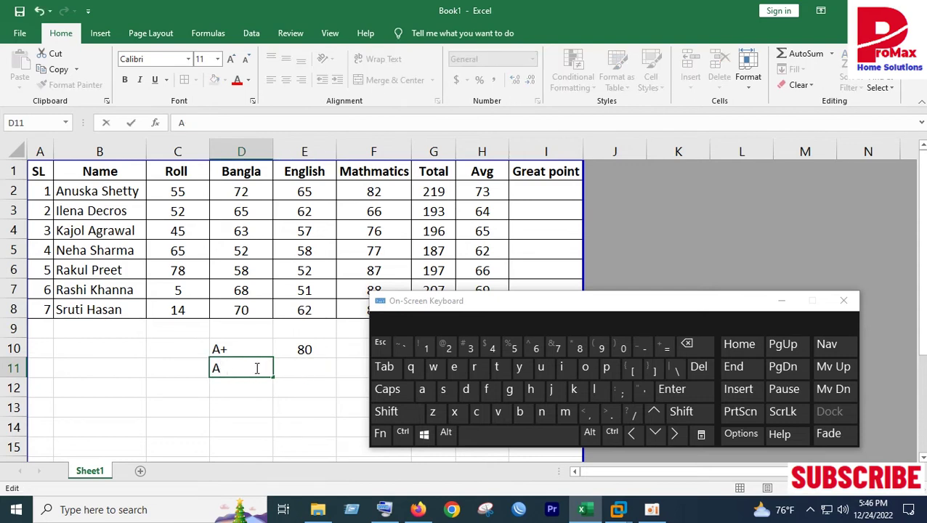
{"action": "left_click", "coordinate": [306, 372]}
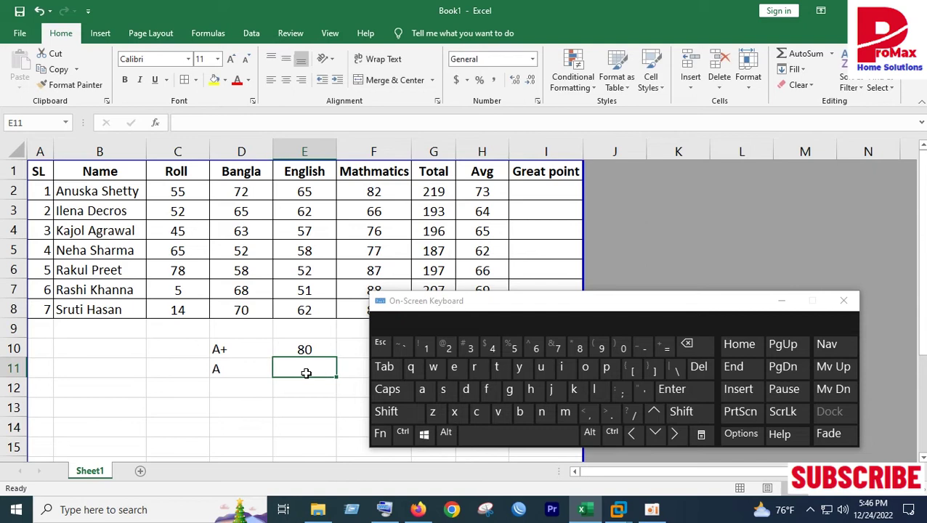
{"action": "type", "text": "70"}
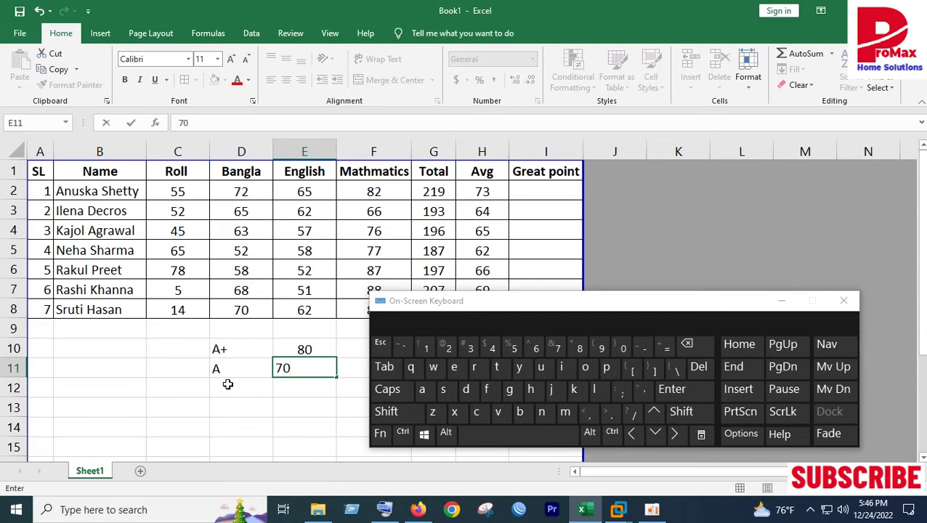
- Add the third grade row with A- in D12 and 60 in E12
{"action": "left_click", "coordinate": [229, 391]}
{"action": "left_click", "coordinate": [386, 411]}
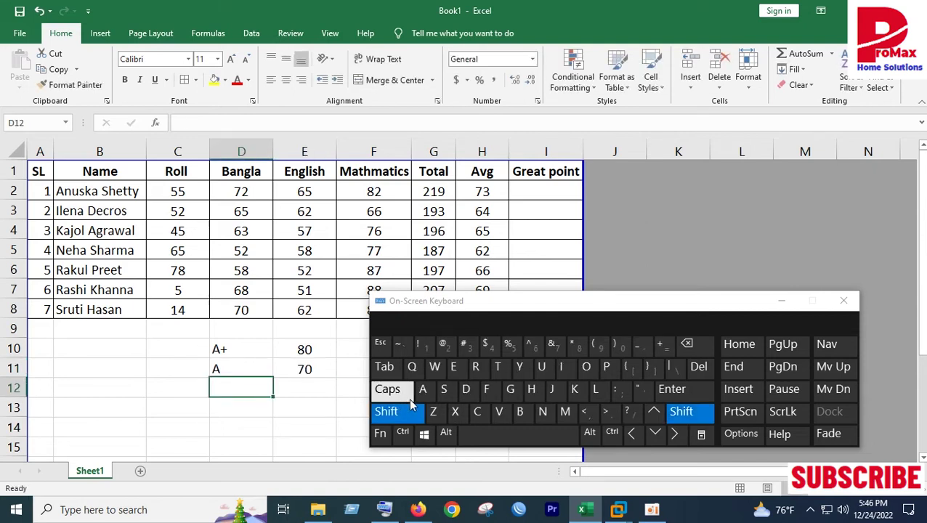
{"action": "left_click", "coordinate": [422, 389]}
{"action": "key", "text": "shift"}
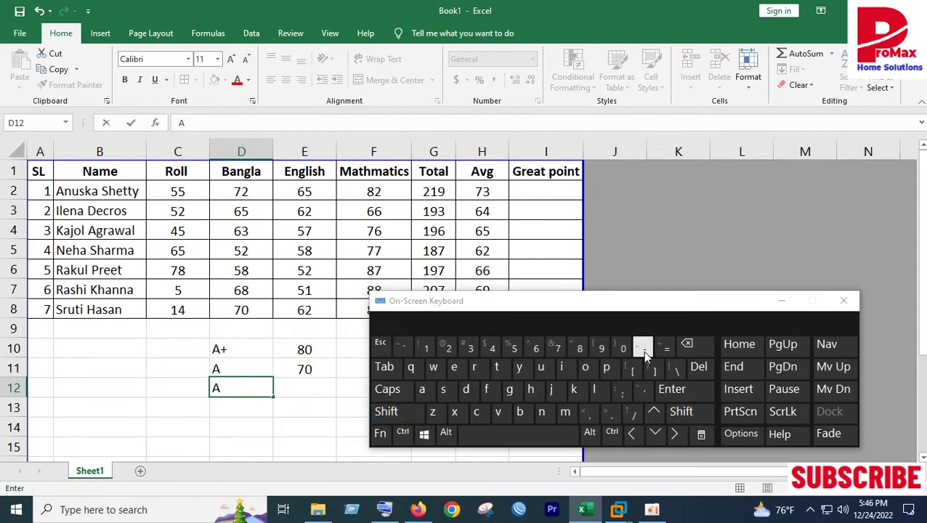
{"action": "type", "text": "-"}
{"action": "left_click", "coordinate": [320, 391]}
{"action": "type", "text": "60"}
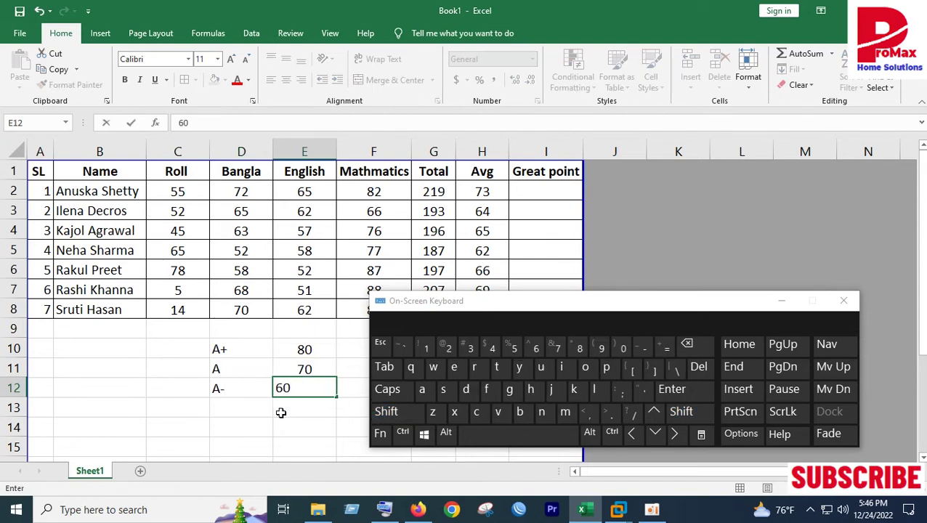
- Add the fourth grade row with B in D13 and 50 in E13
{"action": "scroll", "coordinate": [281, 413], "scroll_direction": "down", "scroll_amount": 1}
{"action": "left_click", "coordinate": [252, 349]}
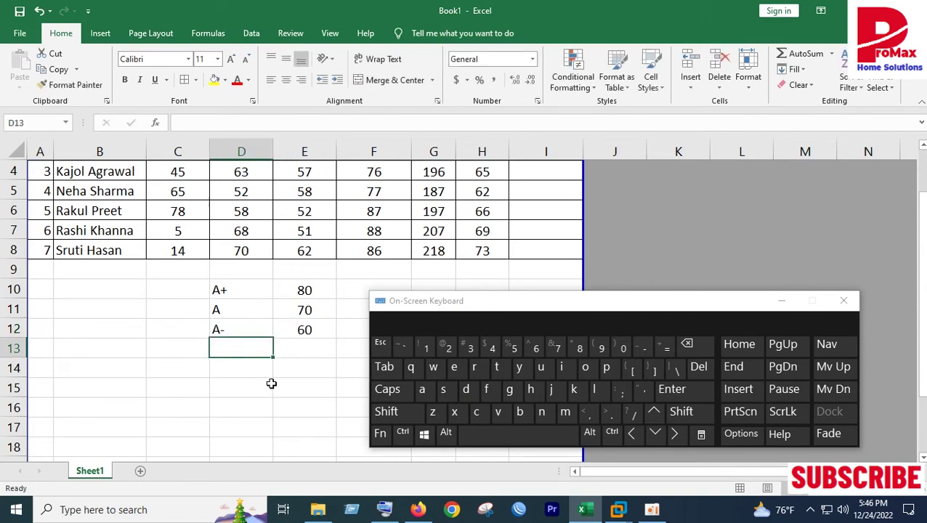
{"action": "key", "text": "shift"}
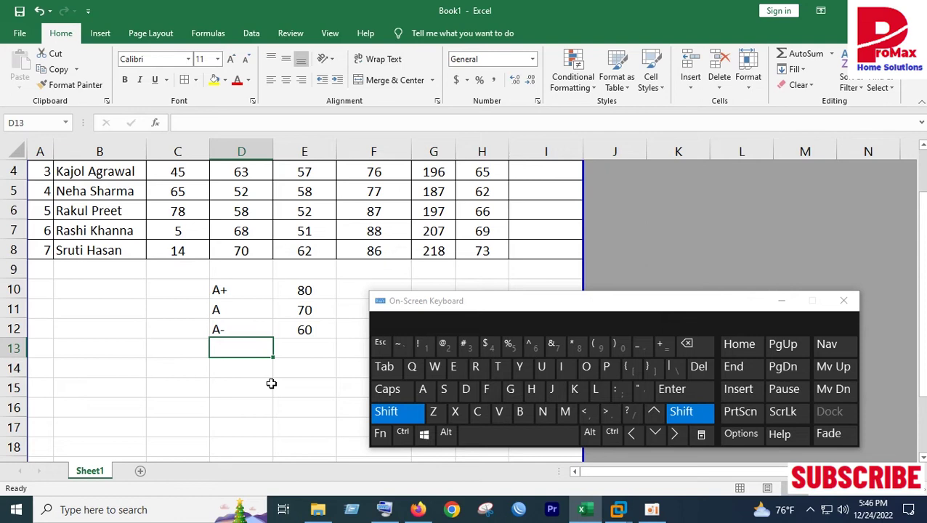
{"action": "type", "text": "B"}
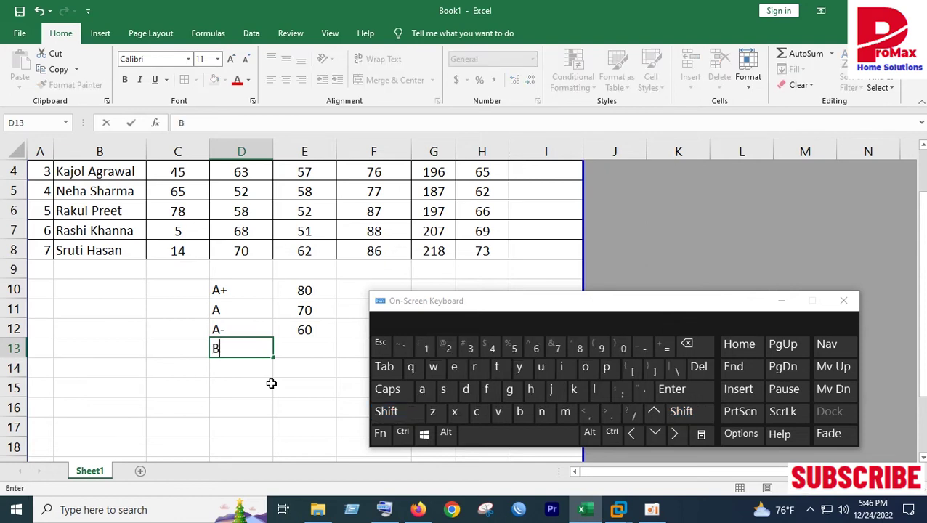
{"action": "left_click", "coordinate": [285, 350]}
{"action": "type", "text": "50"}
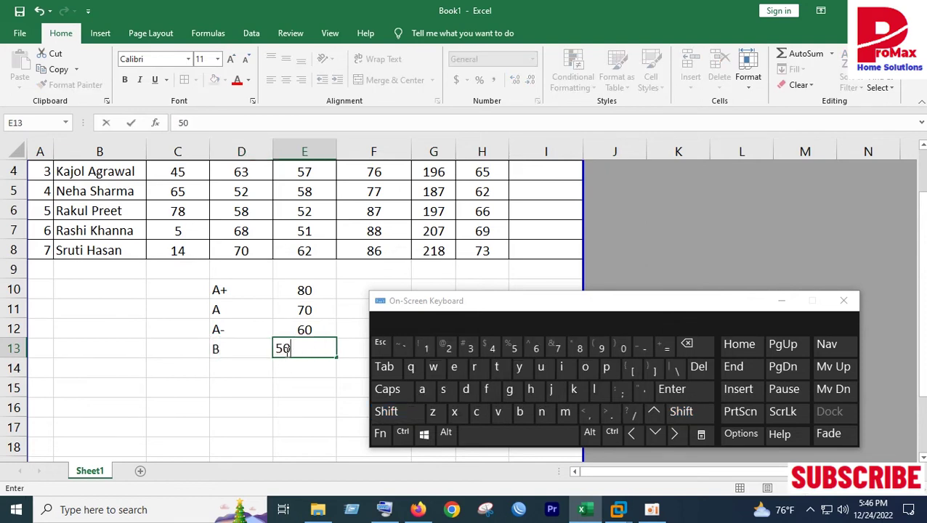
- Add the fifth grade row with C in D14 and 40 in E14
{"action": "left_click", "coordinate": [252, 377]}
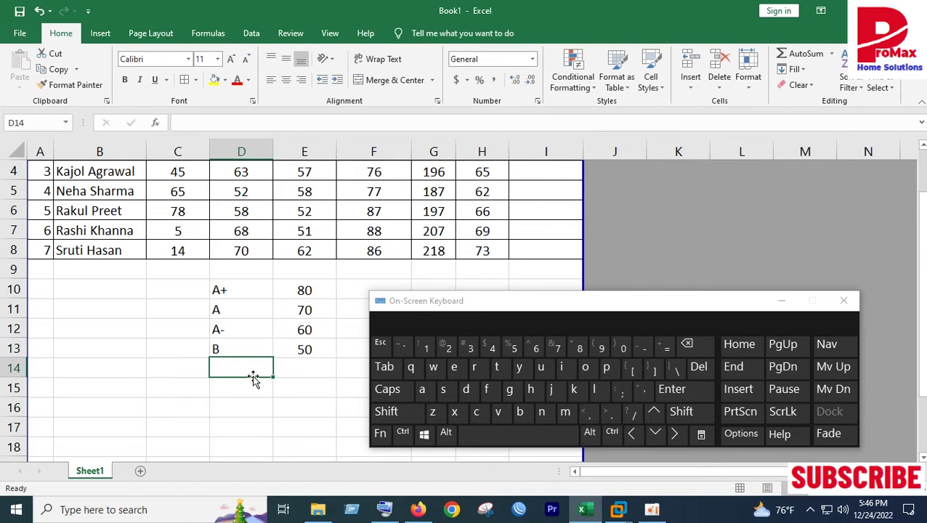
{"action": "key", "text": "shift"}
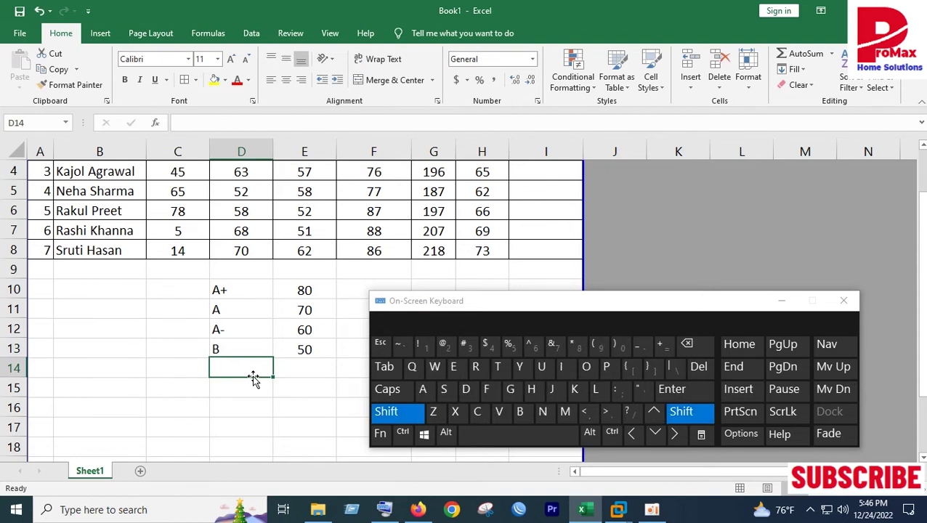
{"action": "type", "text": "C"}
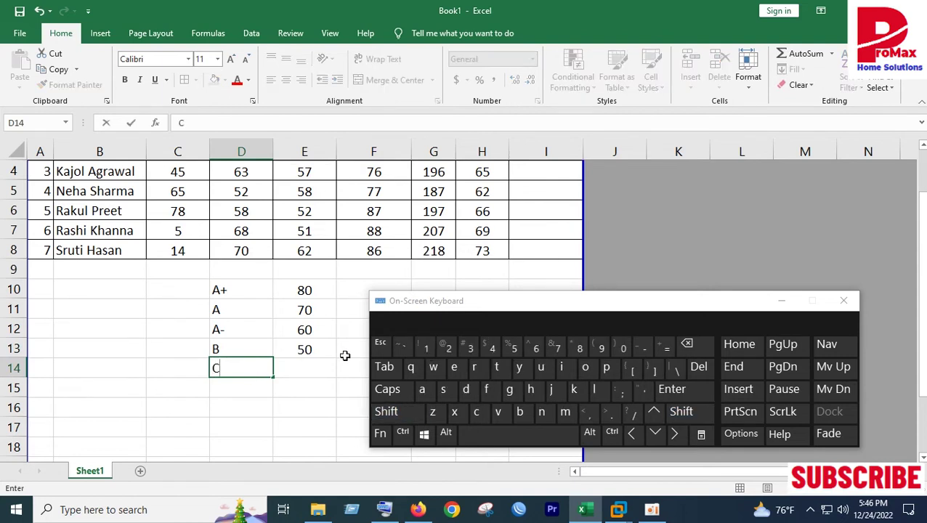
{"action": "left_click", "coordinate": [300, 378]}
{"action": "type", "text": "40"}
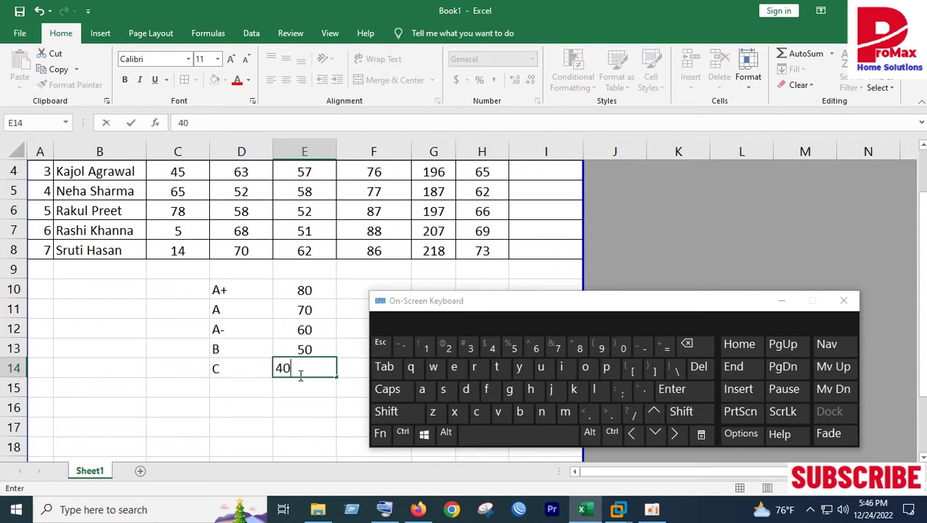
- Add the sixth grade row with D in D15 and 33 in E15
{"action": "left_click", "coordinate": [229, 389]}
{"action": "left_click", "coordinate": [466, 389]}
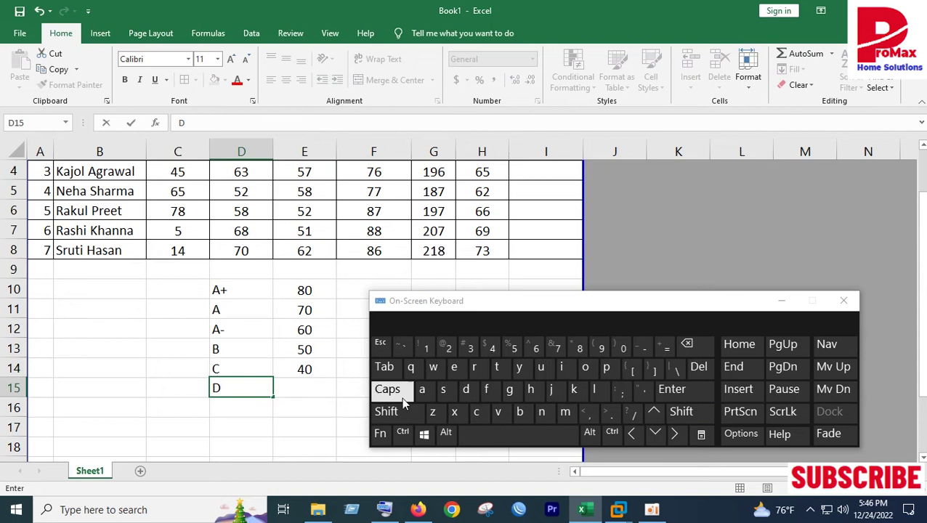
{"action": "left_click", "coordinate": [325, 392]}
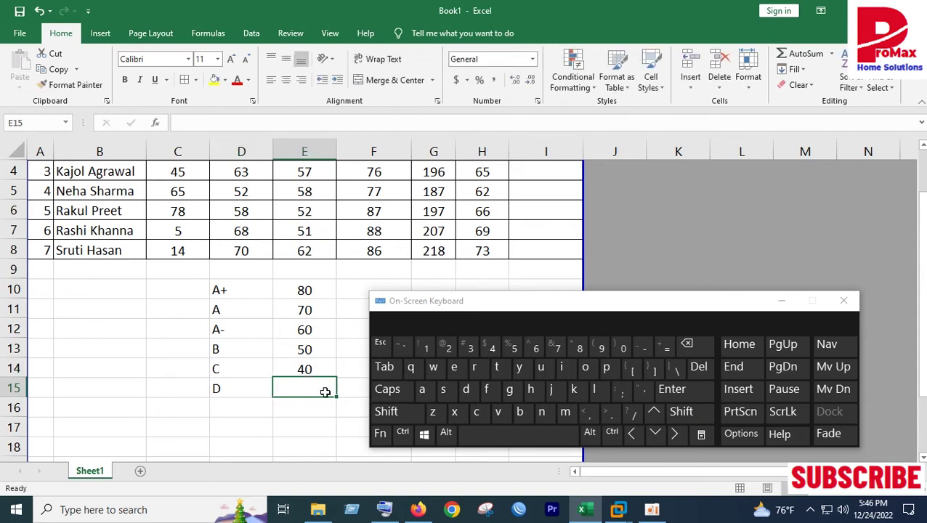
{"action": "type", "text": "33"}
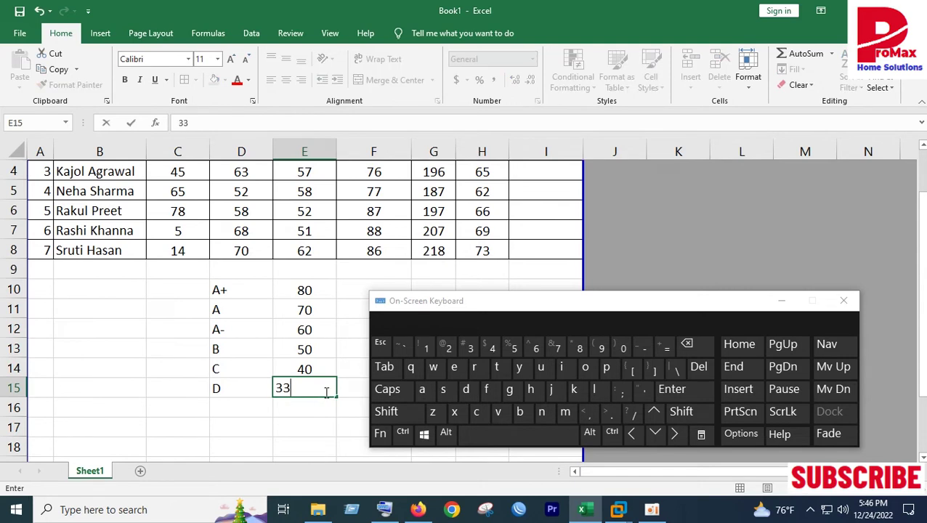
- Finish the grade scale with F in D16 and 32 in E16, and minimize the on-screen keyboard
{"action": "left_click", "coordinate": [245, 408]}
{"action": "type", "text": "F"}
{"action": "left_click", "coordinate": [305, 409]}
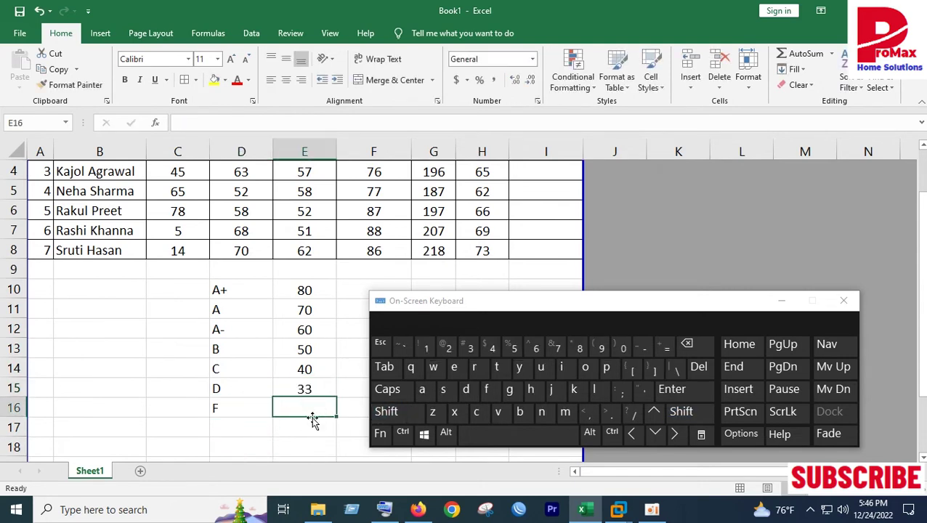
{"action": "type", "text": "32"}
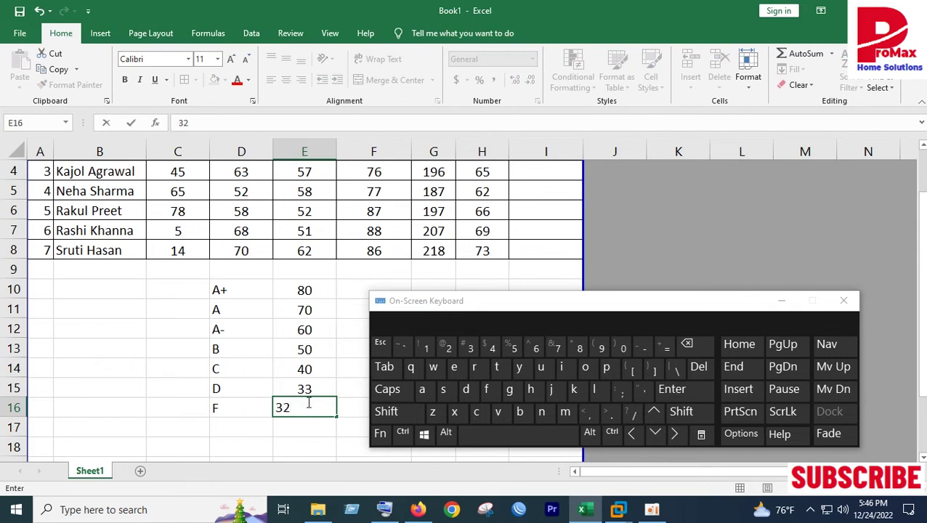
{"action": "left_click", "coordinate": [305, 367]}
{"action": "left_click", "coordinate": [306, 408]}
{"action": "left_click", "coordinate": [781, 300]}
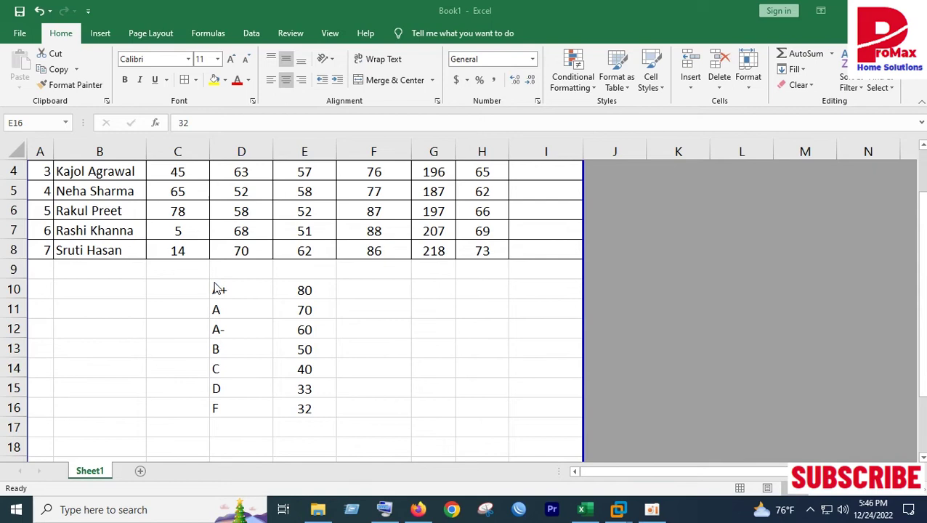
{"action": "left_click", "coordinate": [342, 385]}
{"action": "left_click", "coordinate": [247, 309]}
{"action": "left_click_drag", "start_coordinate": [221, 292], "coordinate": [308, 426]}
{"action": "scroll", "coordinate": [585, 294], "scroll_direction": "up", "scroll_amount": 1}
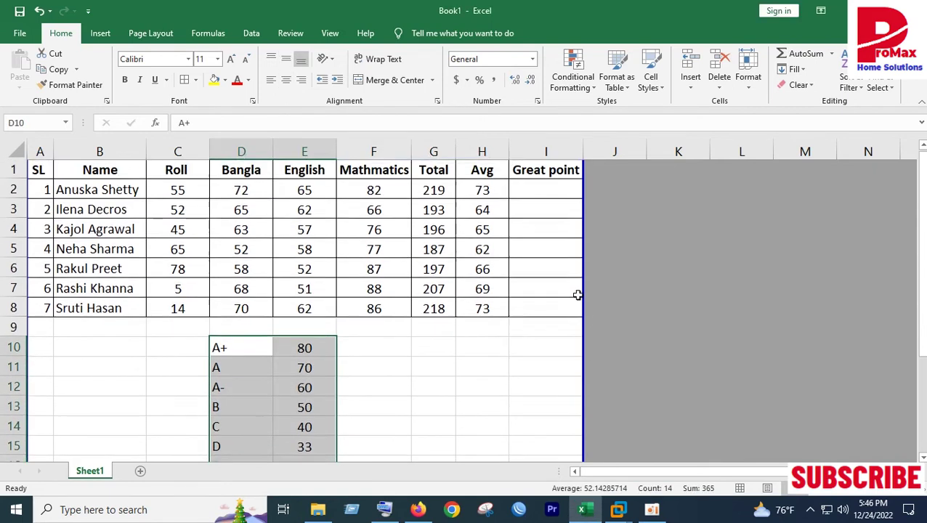
- Start an IF formula in I2 that tests whether the average in H2 is greater than 79
{"action": "left_click", "coordinate": [530, 197]}
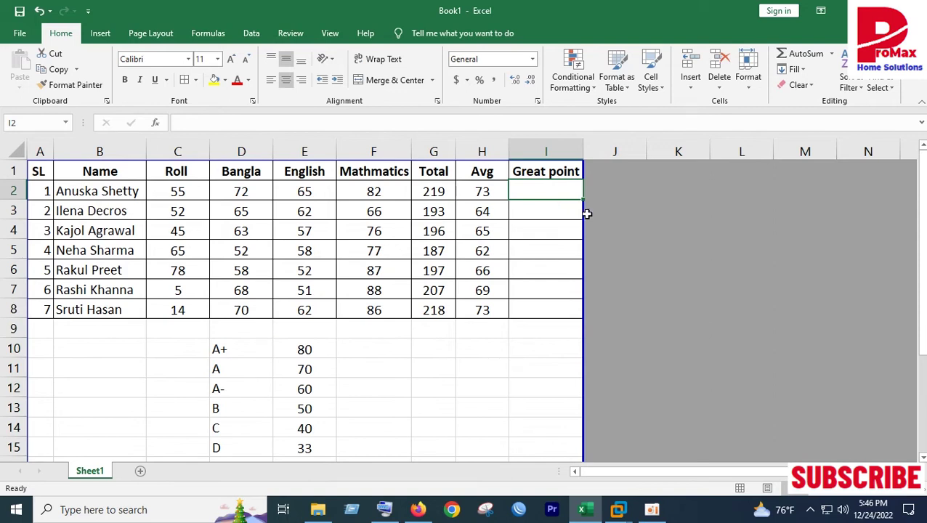
{"action": "left_click_drag", "start_coordinate": [582, 227], "coordinate": [583, 229]}
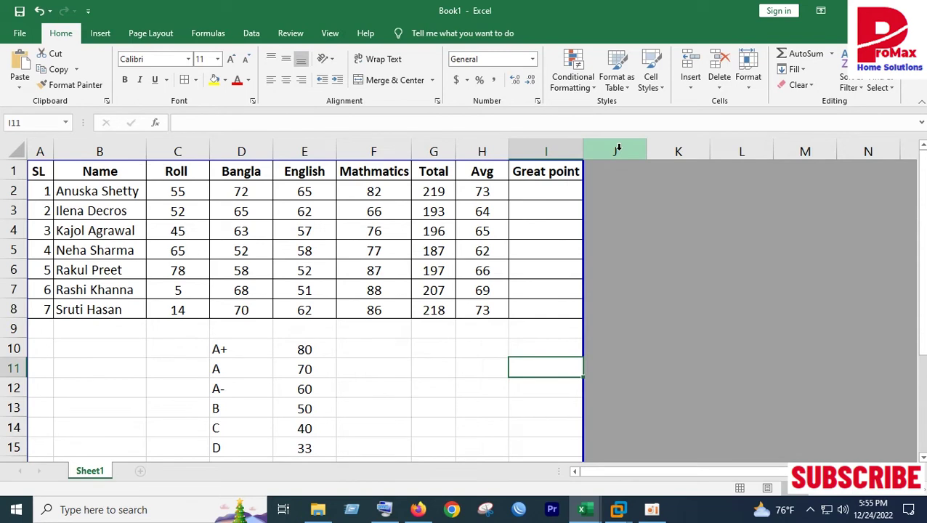
{"action": "left_click", "coordinate": [537, 191]}
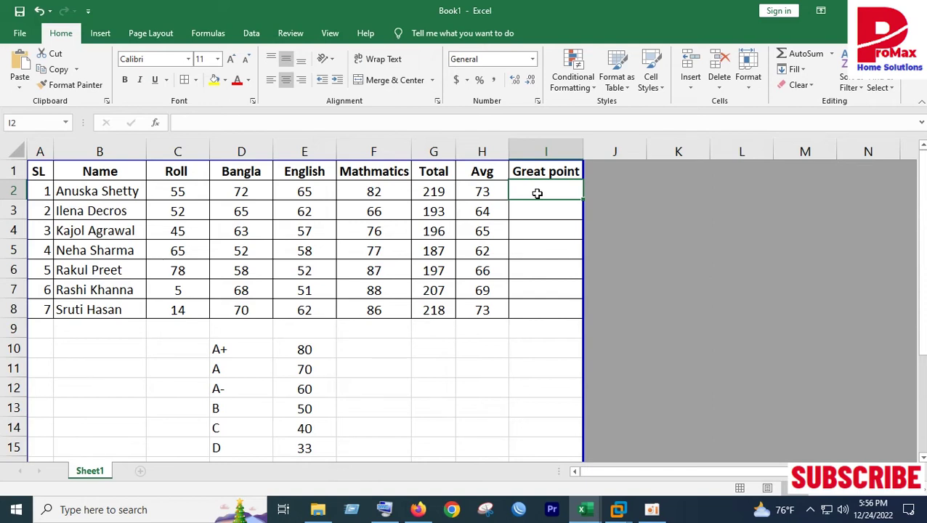
{"action": "type", "text": "=i"}
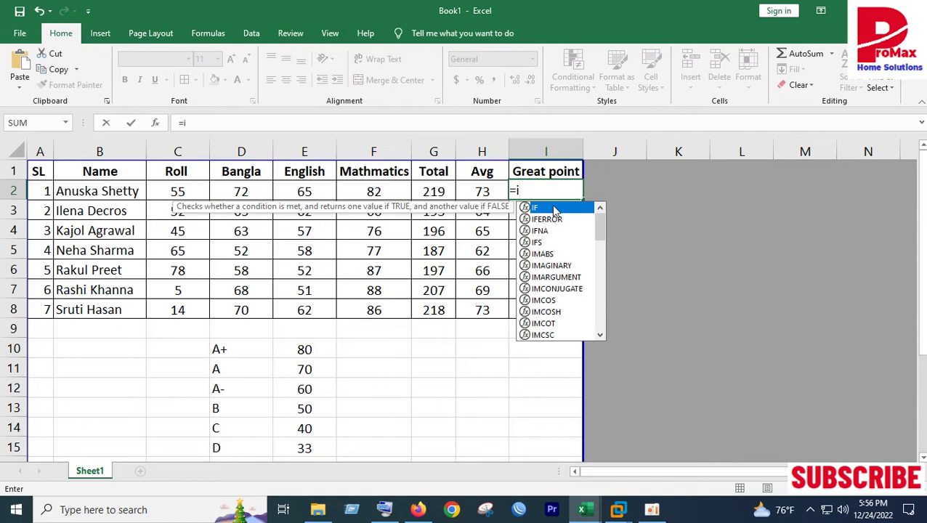
{"action": "double_click", "coordinate": [537, 208]}
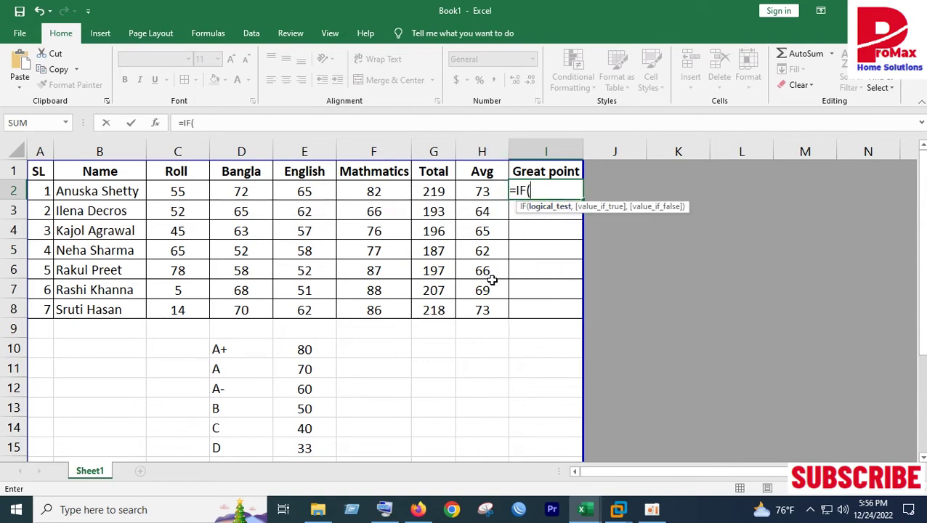
{"action": "left_click", "coordinate": [488, 191]}
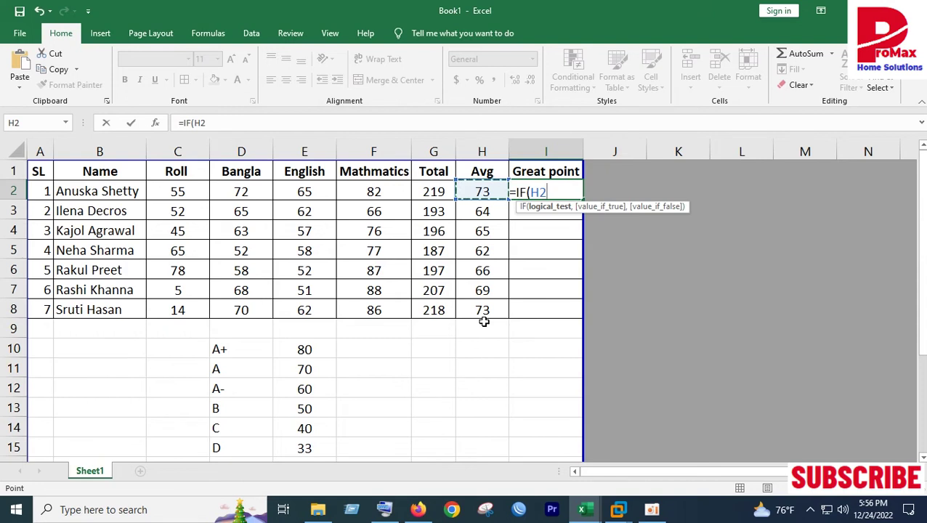
{"action": "type", "text": ">"}
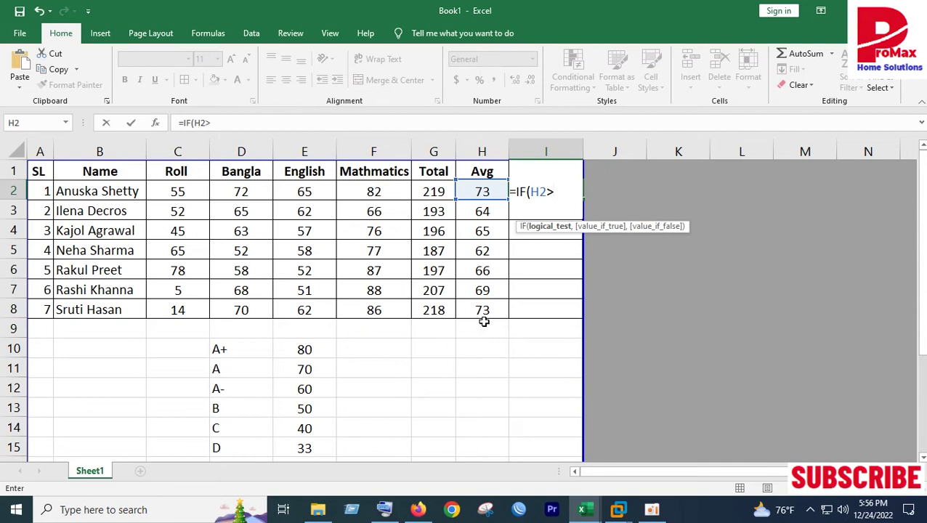
{"action": "type", "text": "79,"}
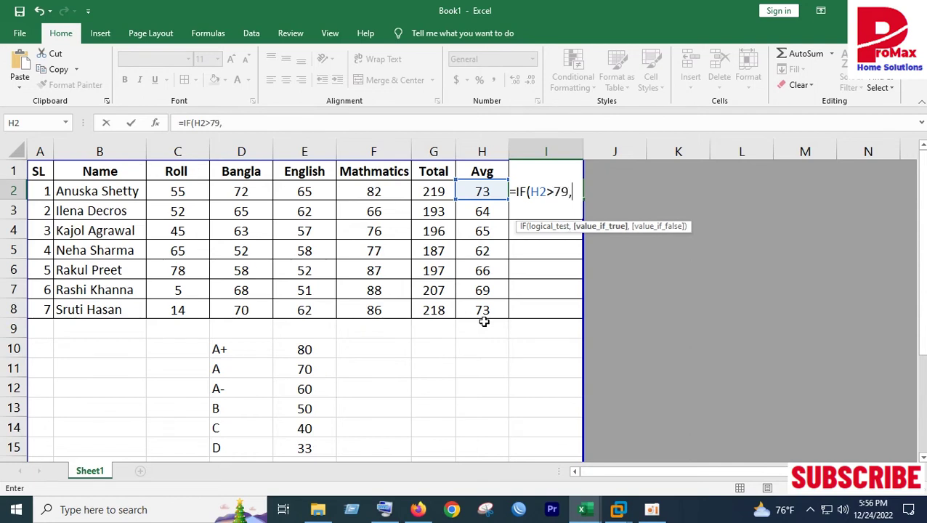
- Enter "A+" as the formula's value if true, followed by a comma for the next argument, using the on-screen keyboard
{"action": "type", "text": "\""}
{"action": "left_click", "coordinate": [385, 509]}
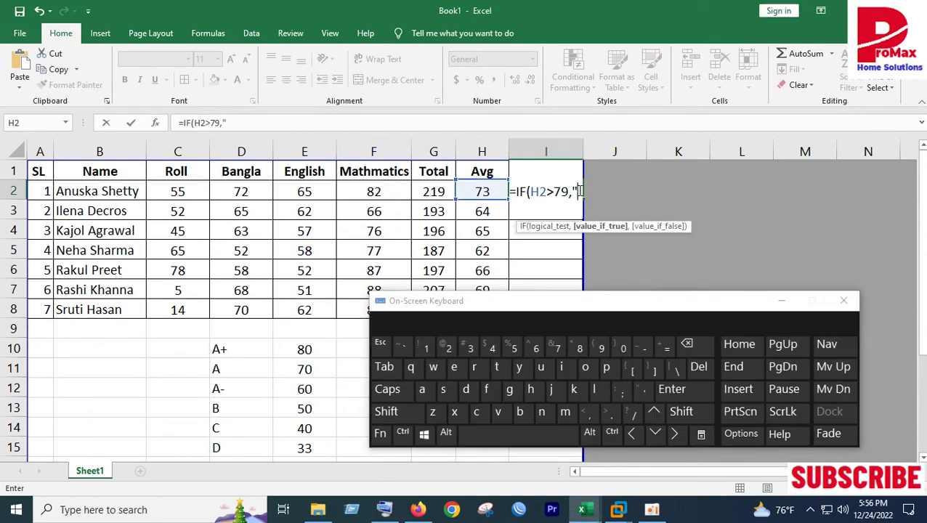
{"action": "left_click", "coordinate": [386, 412]}
{"action": "left_click", "coordinate": [423, 390]}
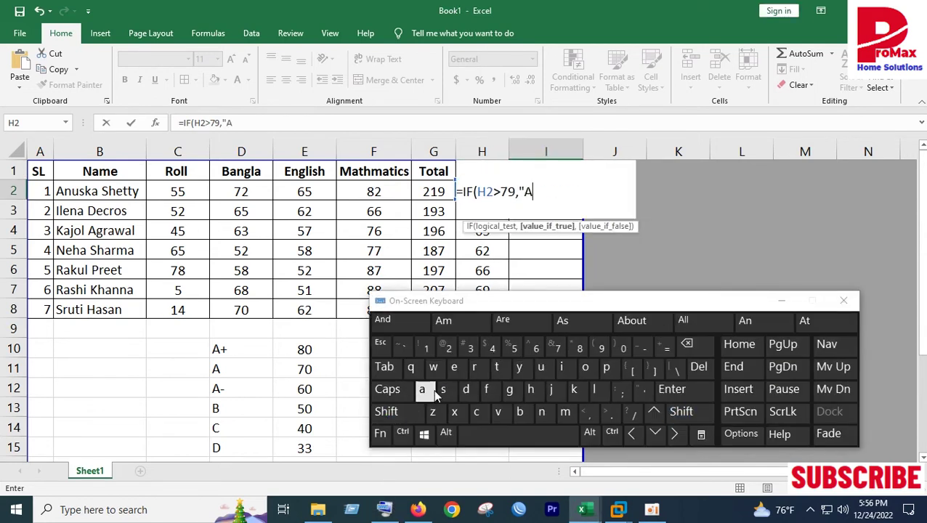
{"action": "left_click", "coordinate": [663, 349]}
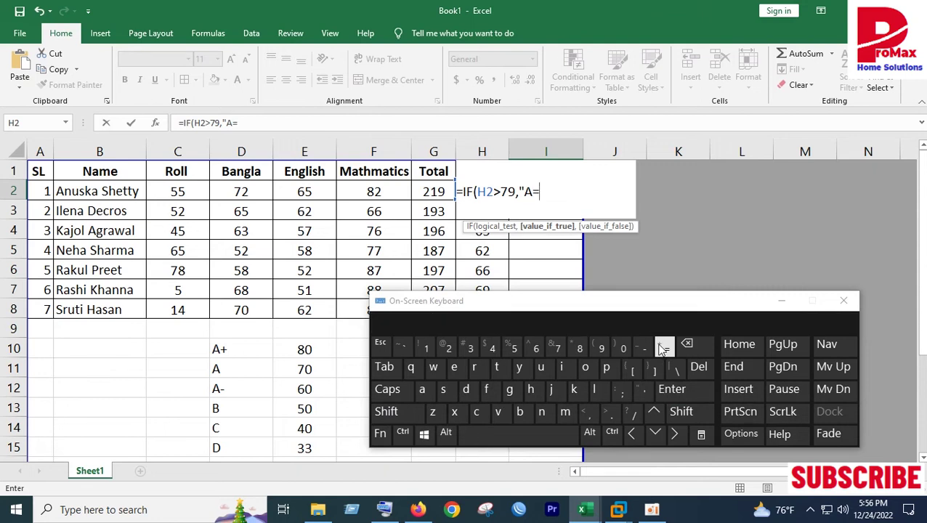
{"action": "left_click", "coordinate": [386, 411]}
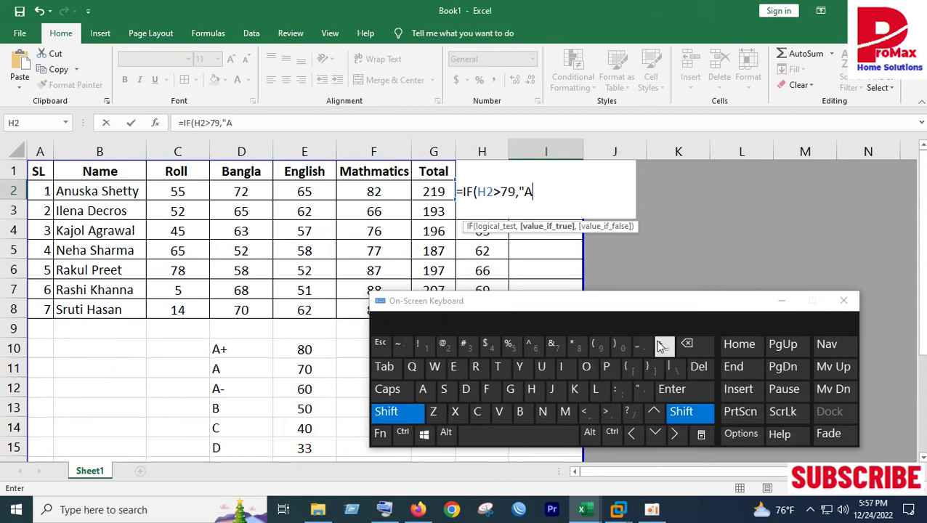
{"action": "left_click", "coordinate": [664, 349]}
{"action": "type", "text": "\""}
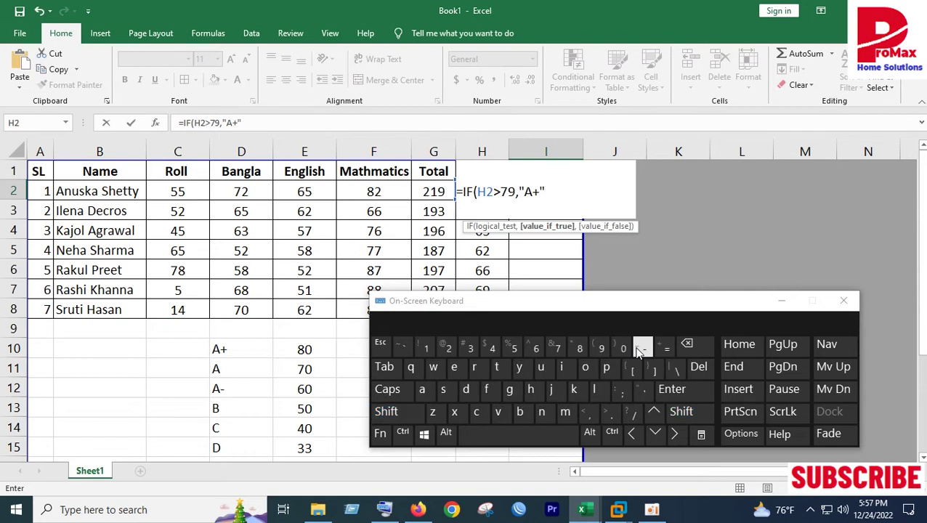
{"action": "type", "text": ","}
- Copy the segment IF(H2>79,"A+", and paste it at the end of the I2 formula, with the on-screen keyboard minimized
{"action": "left_click_drag", "start_coordinate": [552, 188], "coordinate": [466, 187]}
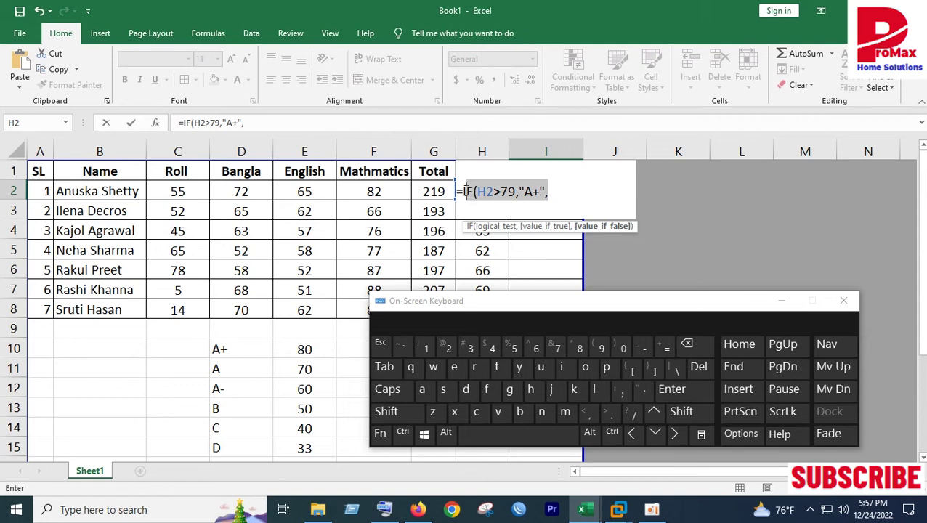
{"action": "right_click", "coordinate": [531, 191]}
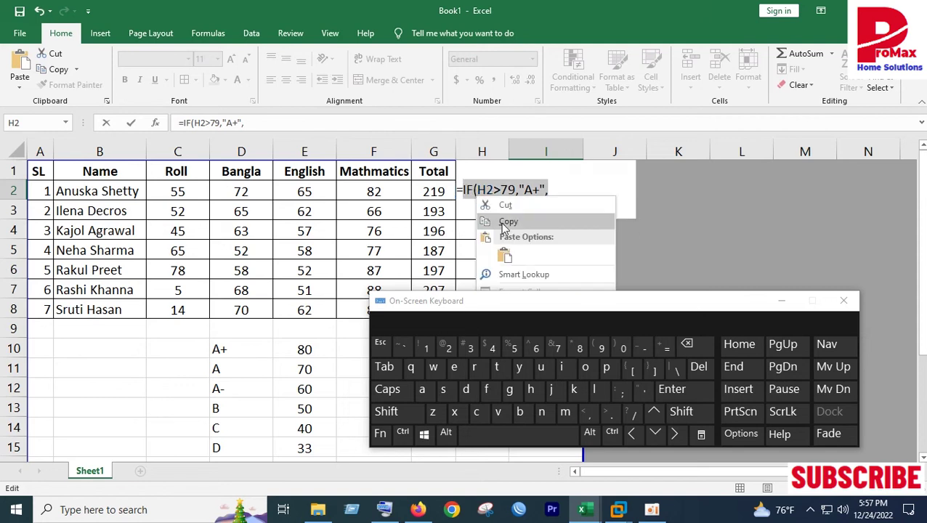
{"action": "left_click", "coordinate": [563, 222]}
{"action": "left_click", "coordinate": [781, 301]}
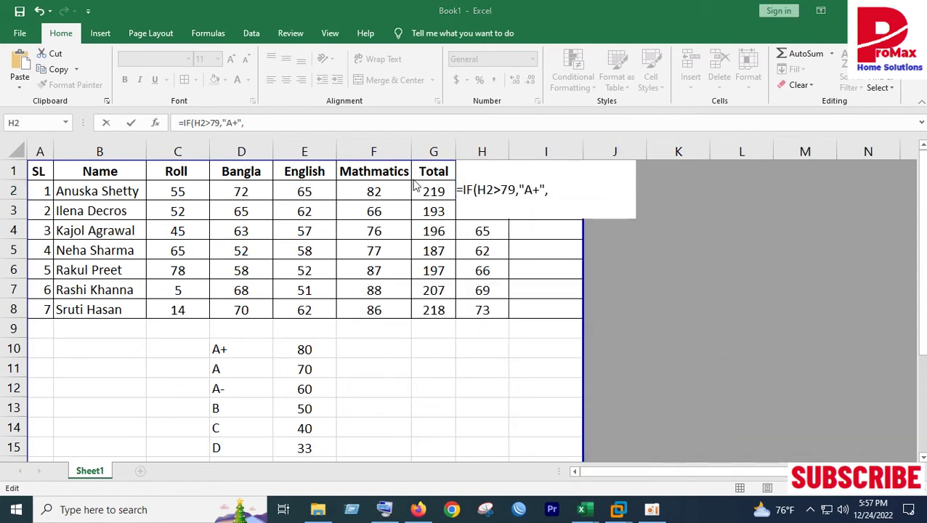
{"action": "left_click", "coordinate": [560, 191]}
{"action": "right_click", "coordinate": [551, 189]}
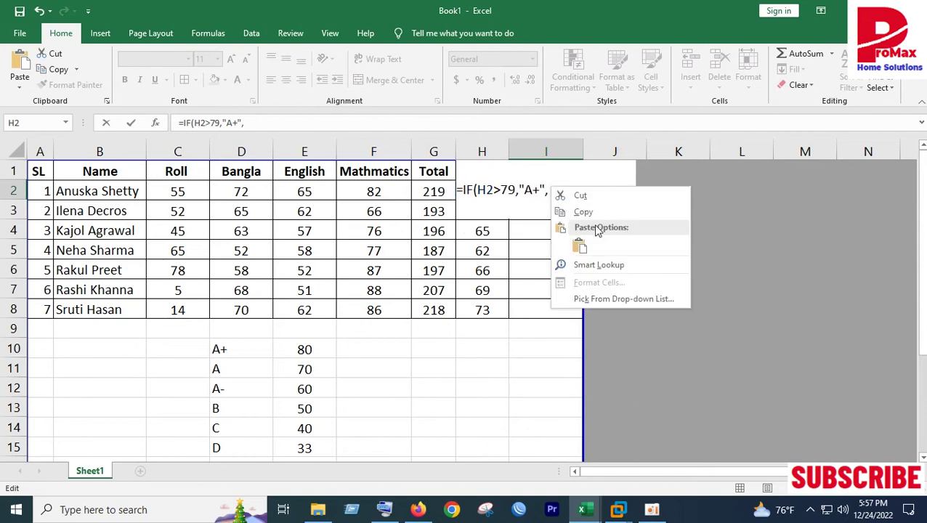
{"action": "left_click", "coordinate": [589, 244]}
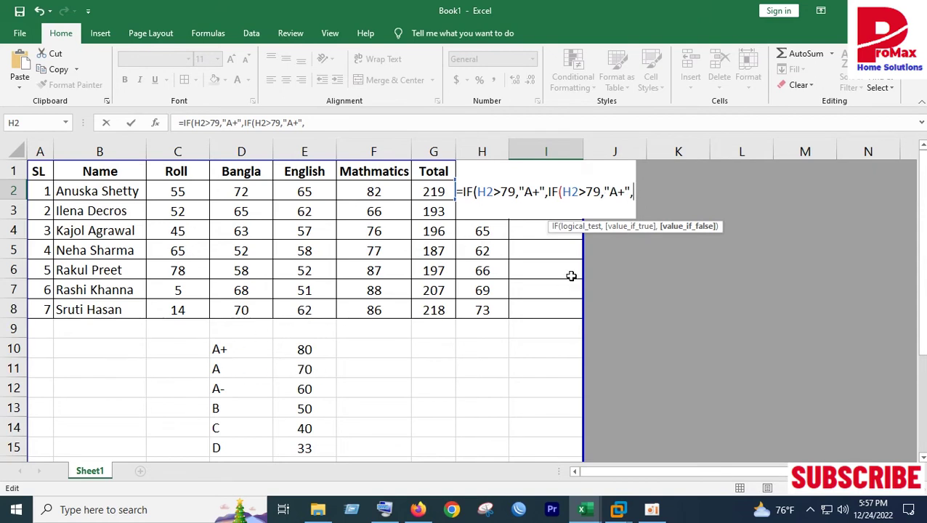
- Change the second nested IF to test H2>69 and return "A"
{"action": "left_click", "coordinate": [590, 191]}
{"action": "key", "text": "BackSpace"}
{"action": "type", "text": "6"}
{"action": "left_click", "coordinate": [624, 191]}
{"action": "key", "text": "Delete"}
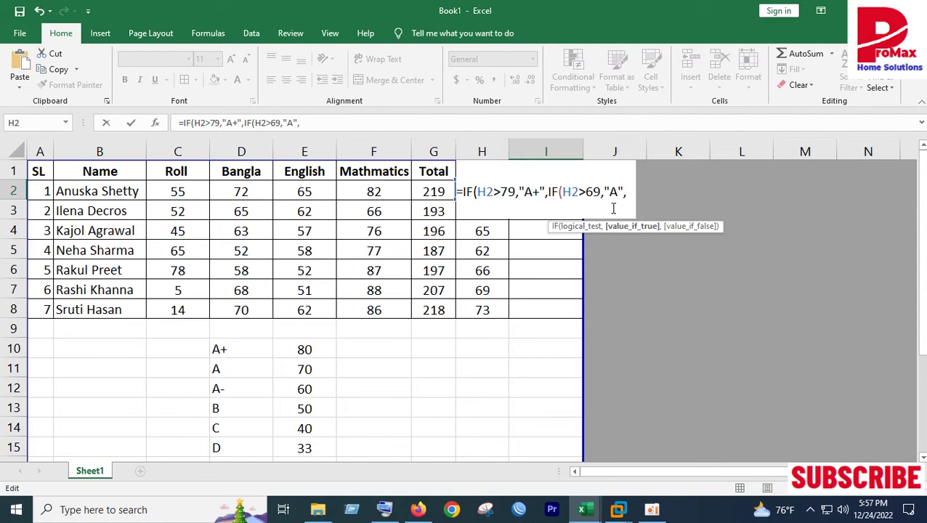
- Paste the copied IF segment as the third condition and change it to H2>59 returning "A-"
{"action": "left_click", "coordinate": [629, 191]}
{"action": "right_click", "coordinate": [629, 191]}
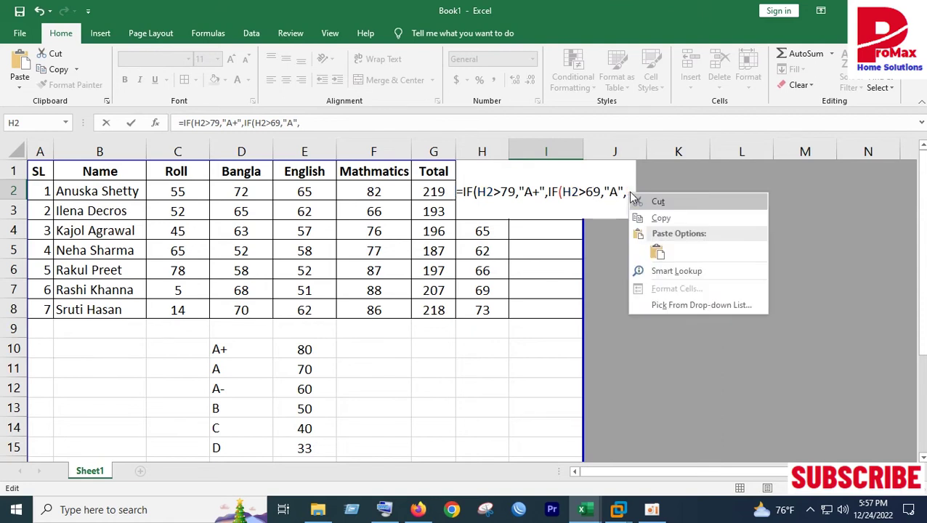
{"action": "left_click", "coordinate": [658, 247]}
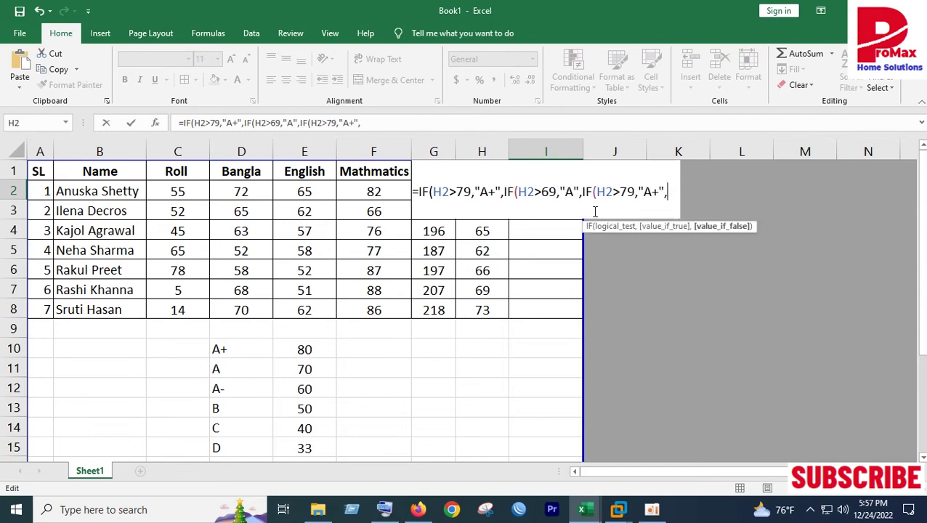
{"action": "double_click", "coordinate": [654, 193]}
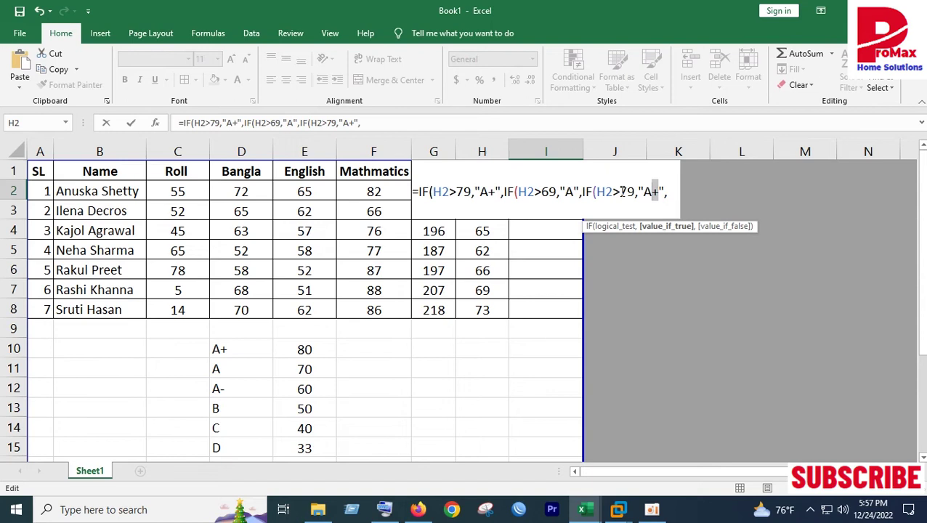
{"action": "left_click_drag", "start_coordinate": [628, 193], "coordinate": [620, 193]}
{"action": "type", "text": "5"}
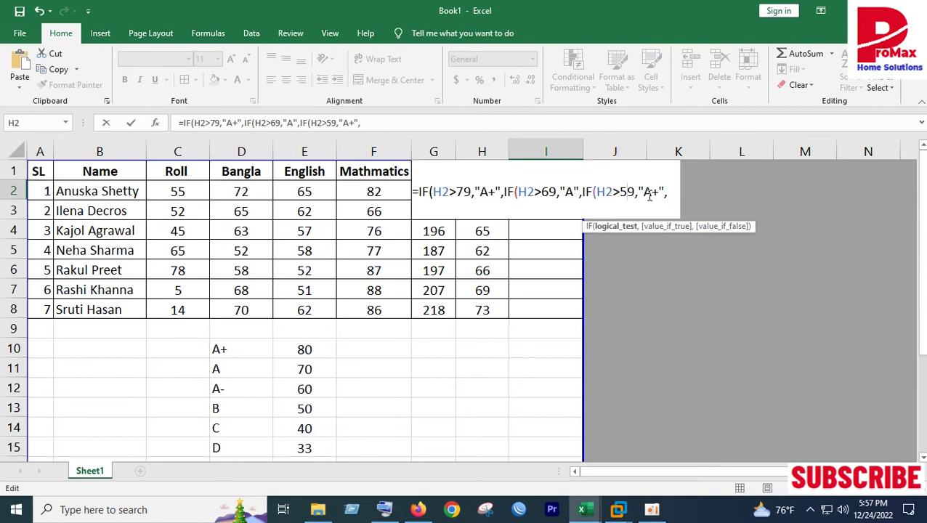
{"action": "left_click_drag", "start_coordinate": [652, 192], "coordinate": [658, 192]}
{"action": "type", "text": "-"}
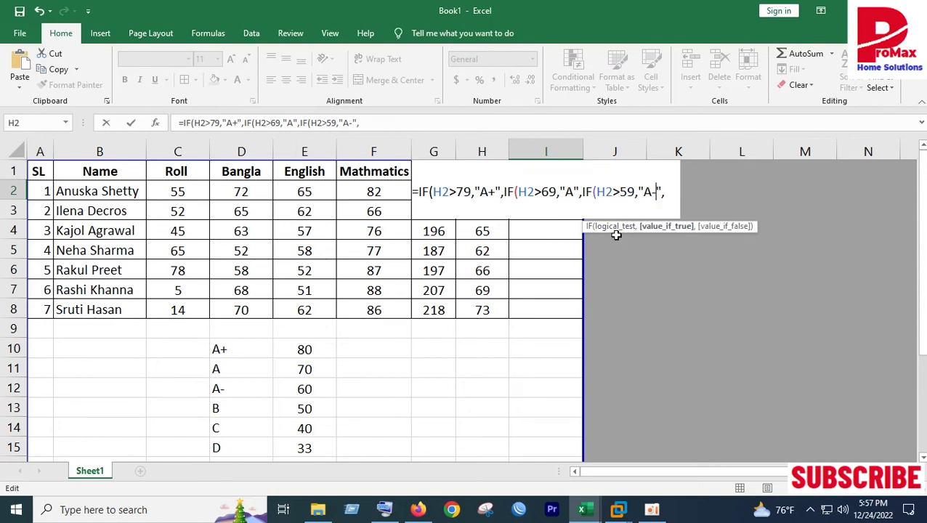
- Append a fourth copy of the IF segment and change it to H2>49 returning "B"
{"action": "right_click", "coordinate": [671, 192]}
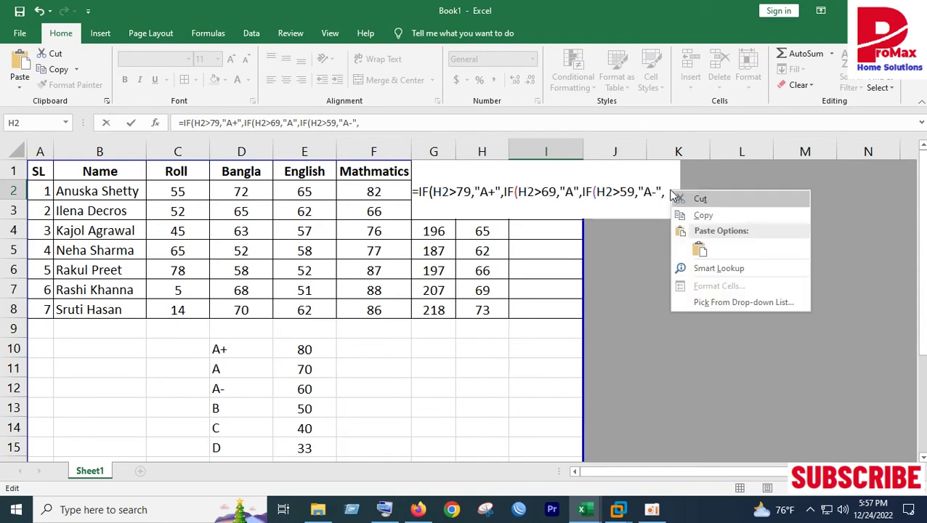
{"action": "left_click", "coordinate": [701, 249]}
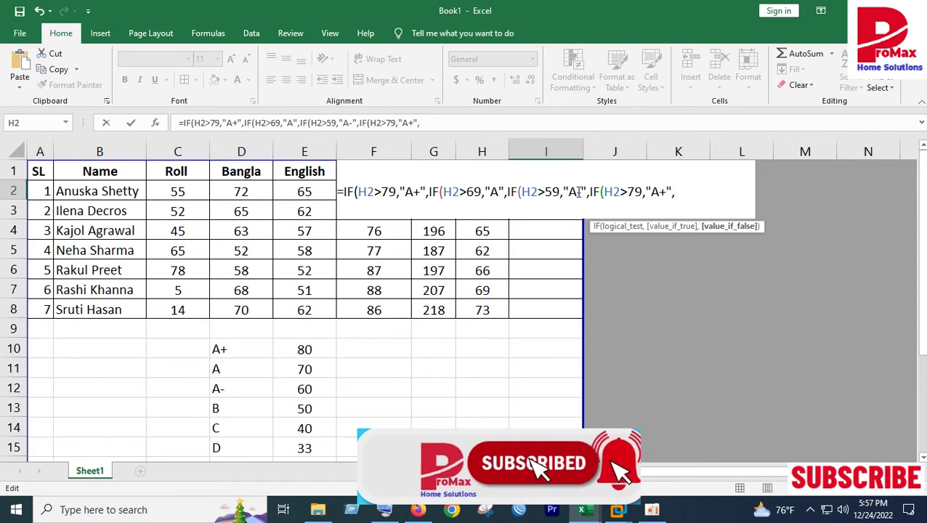
{"action": "left_click_drag", "start_coordinate": [632, 192], "coordinate": [627, 191]}
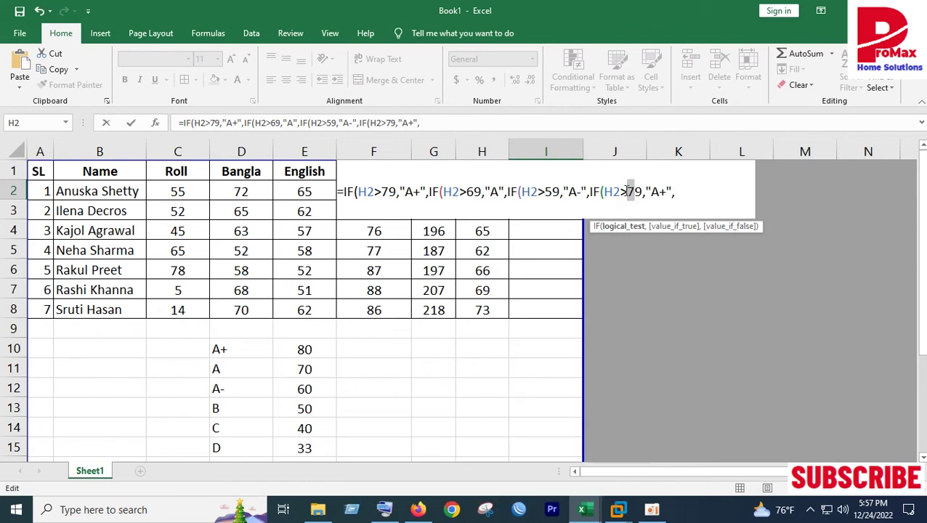
{"action": "type", "text": "4"}
{"action": "left_click_drag", "start_coordinate": [666, 192], "coordinate": [649, 191]}
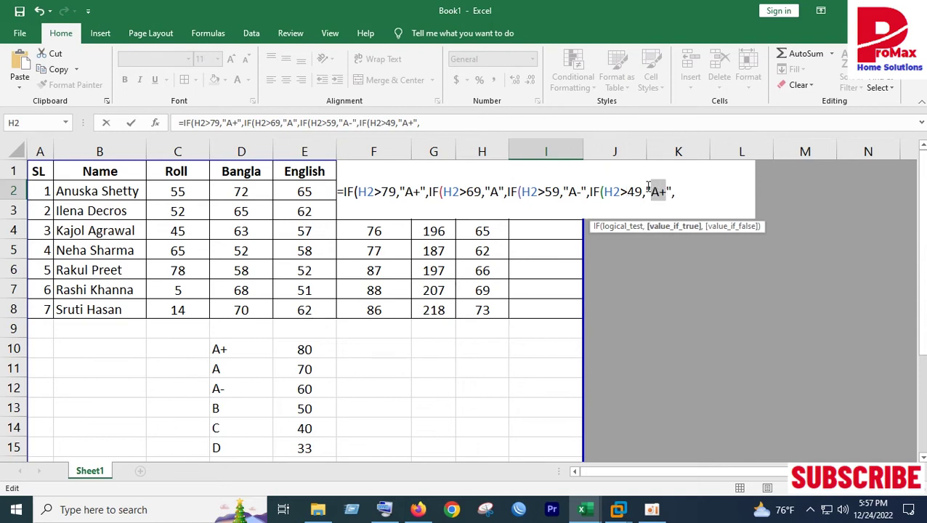
{"action": "type", "text": "B"}
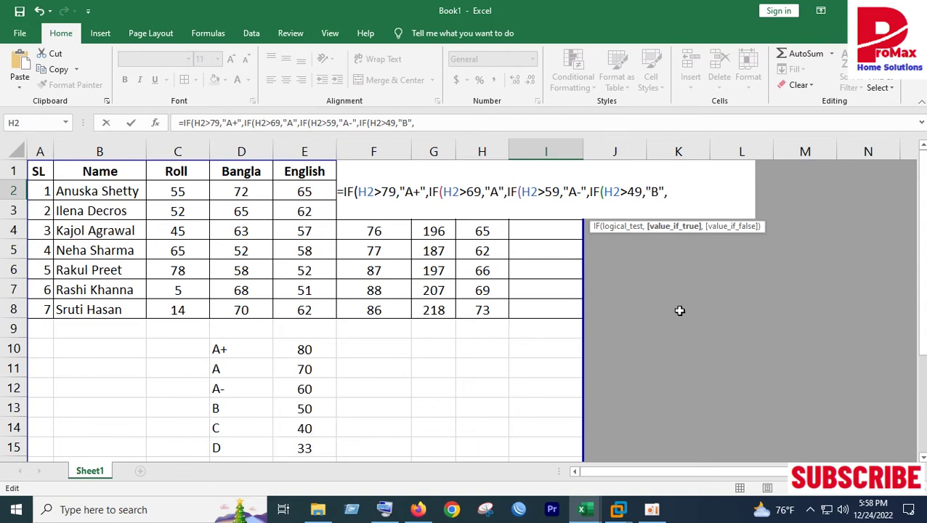
- Add a fifth nested IF from the copied segment, changed to H2>39 returning "C"
{"action": "left_click", "coordinate": [670, 191]}
{"action": "right_click", "coordinate": [670, 191]}
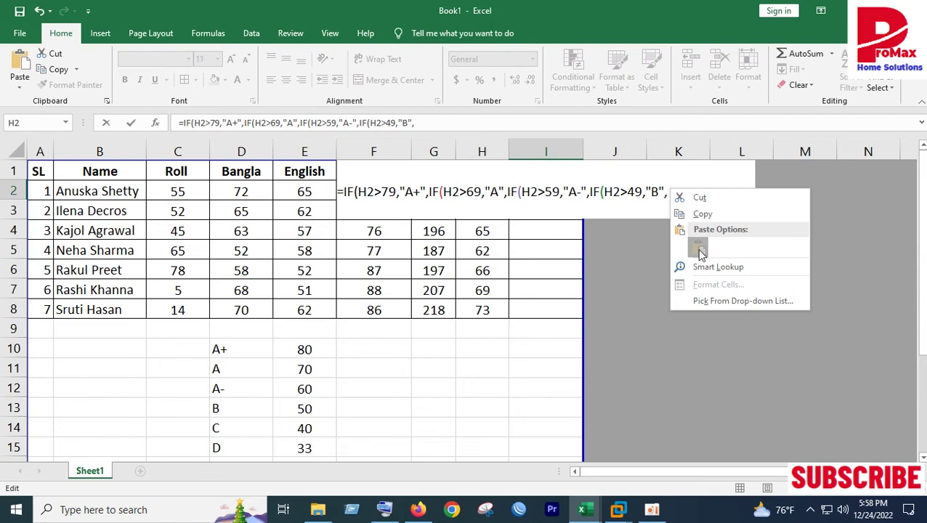
{"action": "left_click", "coordinate": [700, 245]}
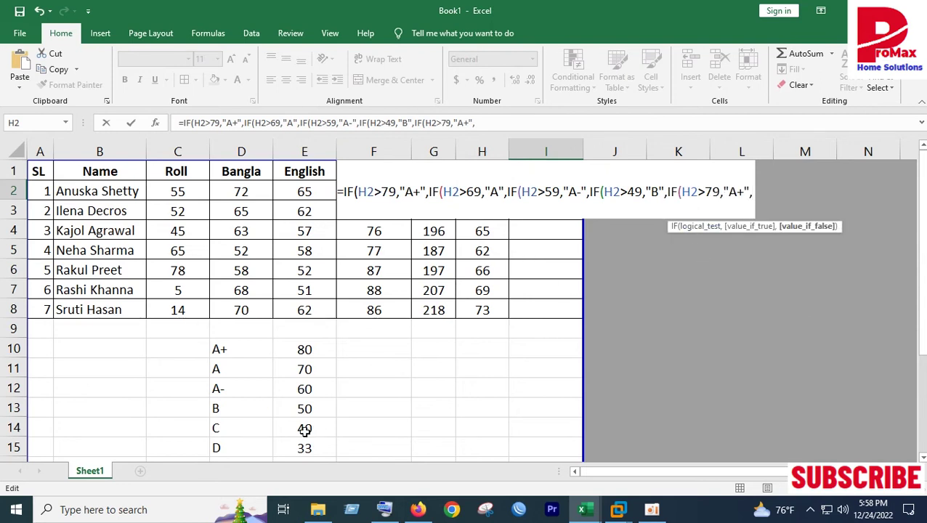
{"action": "left_click", "coordinate": [706, 192]}
{"action": "type", "text": "3"}
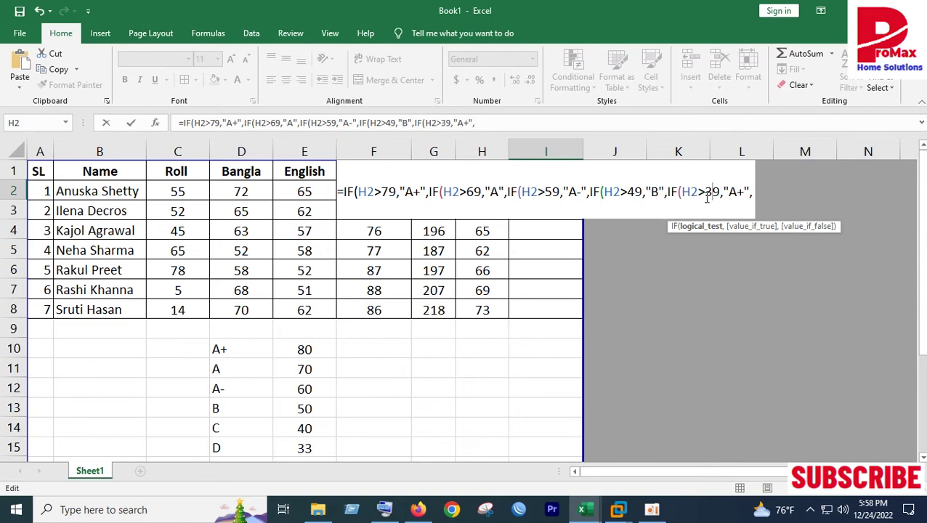
{"action": "double_click", "coordinate": [736, 192]}
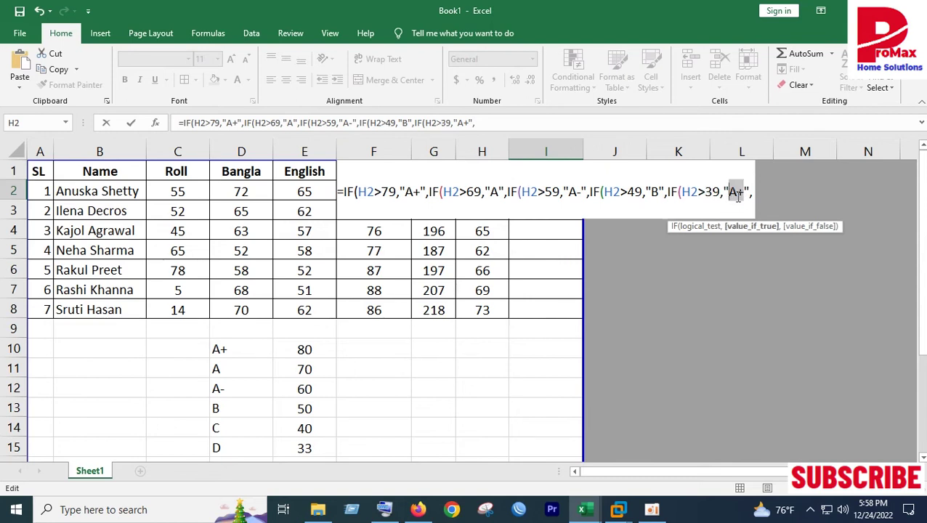
{"action": "type", "text": "C"}
- Append a sixth copy of the IF segment to the formula and change its test to H2>=33
{"action": "right_click", "coordinate": [752, 189]}
{"action": "left_click", "coordinate": [784, 247]}
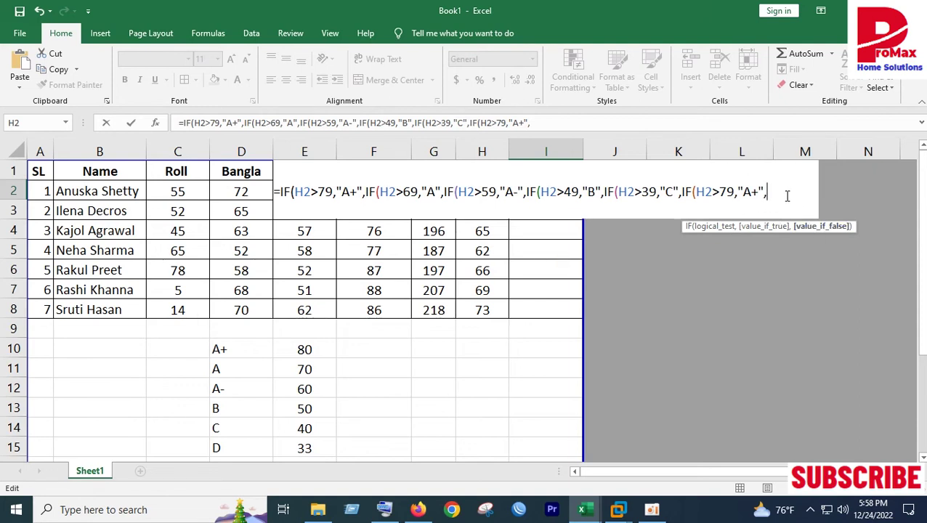
{"action": "left_click", "coordinate": [720, 191]}
{"action": "type", "text": "3"}
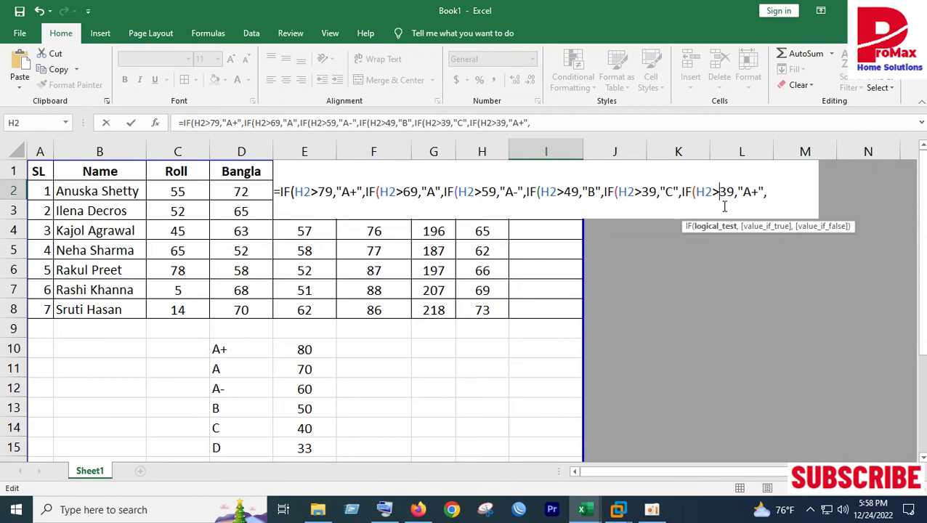
{"action": "type", "text": "="}
{"action": "key", "text": "BackSpace"}
{"action": "type", "text": "33"}
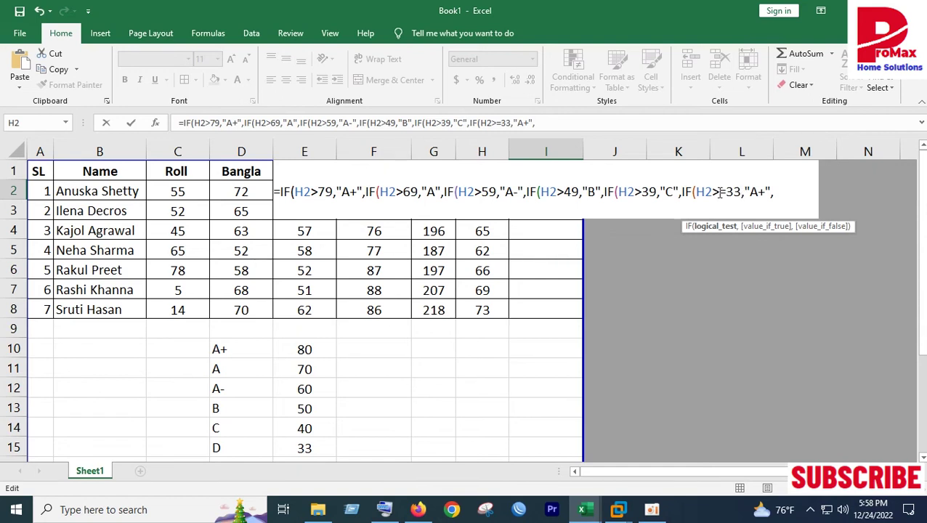
- Append a seventh copy of the IF segment and change the sixth condition's result to "D"
{"action": "right_click", "coordinate": [774, 192]}
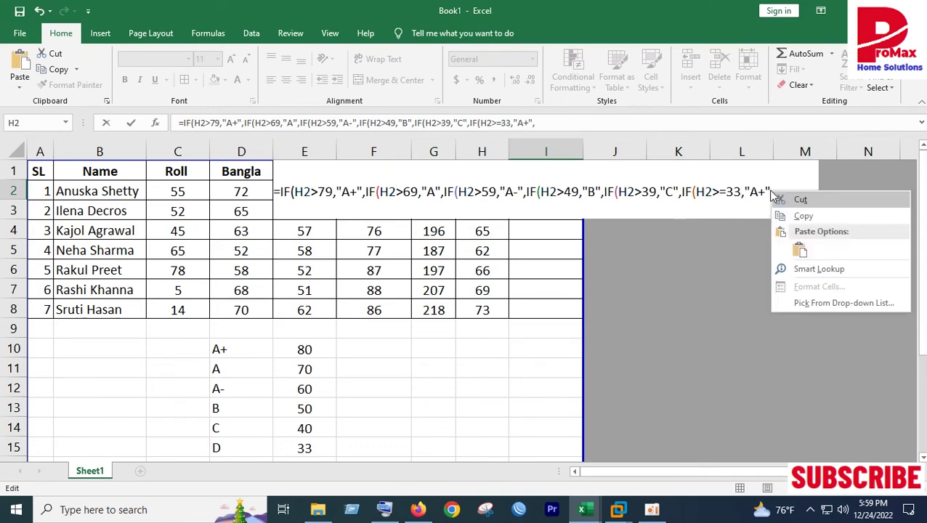
{"action": "left_click", "coordinate": [801, 232]}
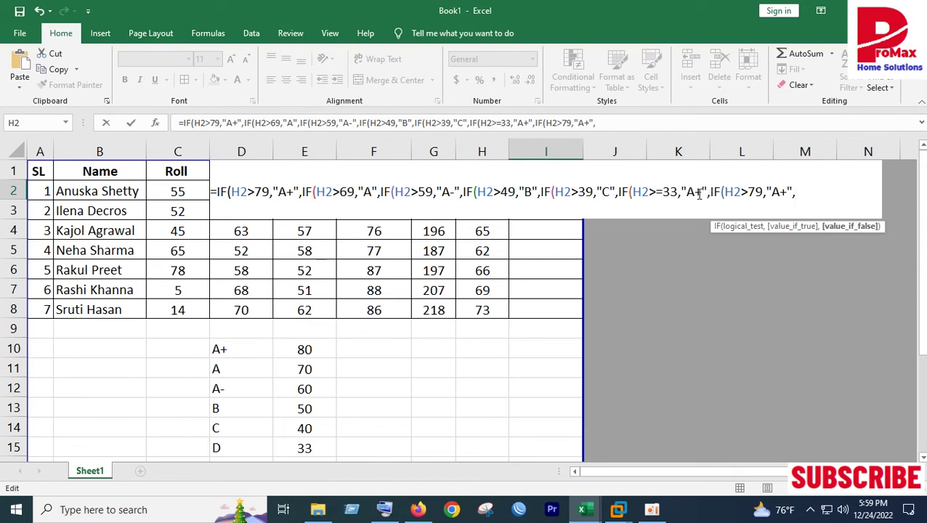
{"action": "left_click_drag", "start_coordinate": [702, 192], "coordinate": [686, 194]}
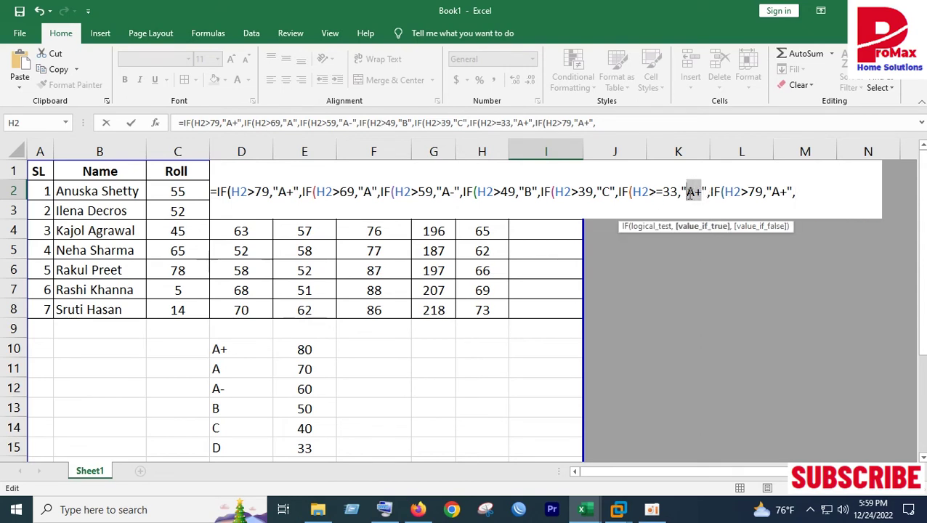
{"action": "type", "text": "D"}
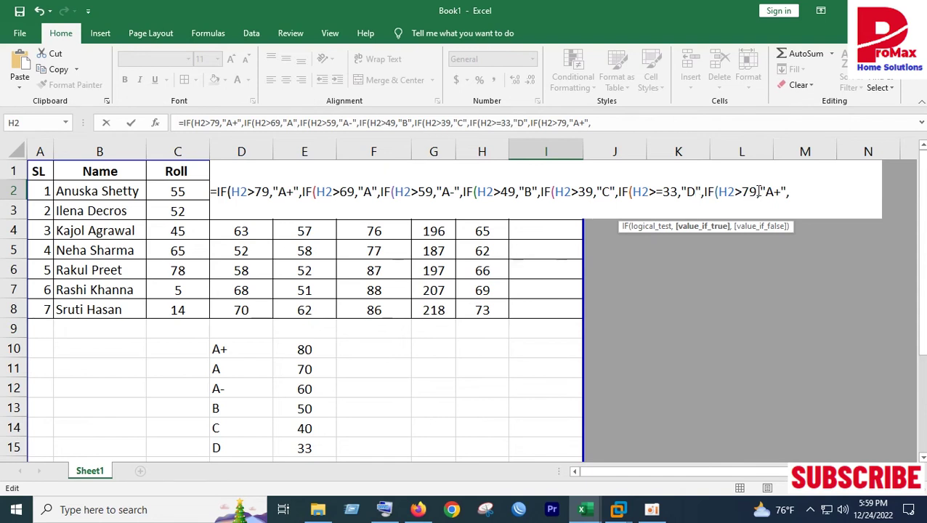
- Change the seventh nested IF to test H2<33 and return "F", removing the trailing comma
{"action": "left_click_drag", "start_coordinate": [758, 191], "coordinate": [737, 192]}
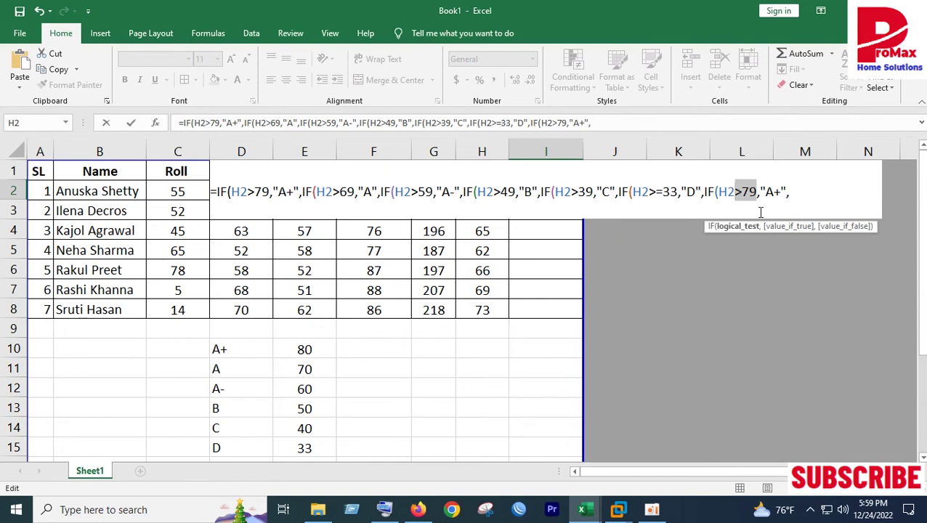
{"action": "type", "text": "<"}
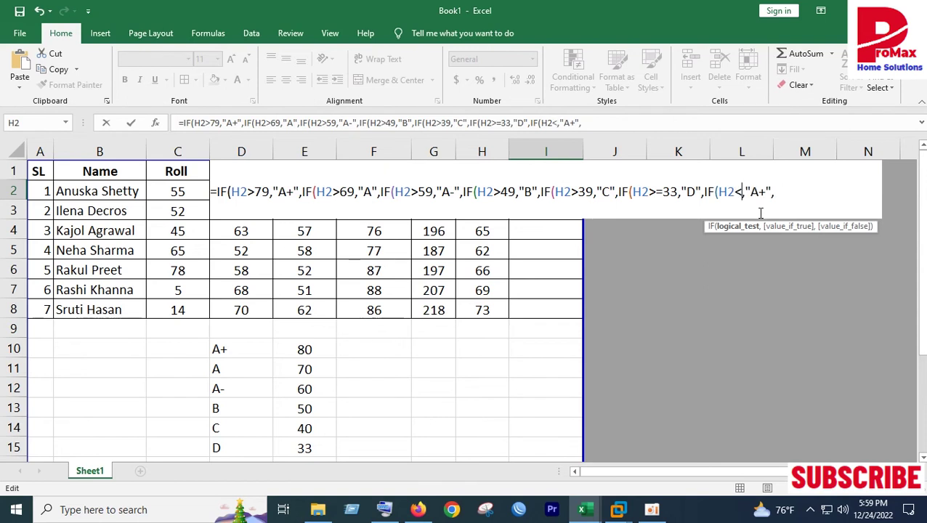
{"action": "type", "text": "33"}
{"action": "type", "text": "F"}
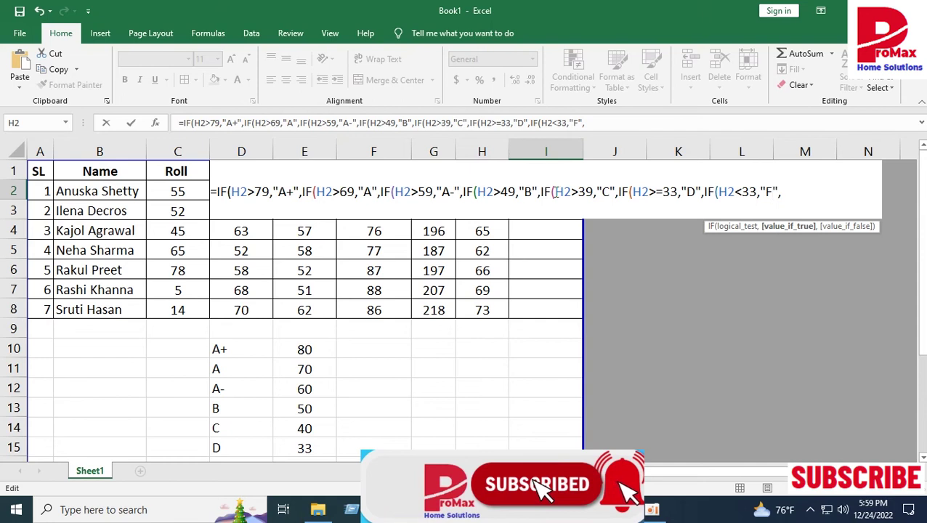
{"action": "left_click", "coordinate": [798, 193]}
{"action": "key", "text": "BackSpace"}
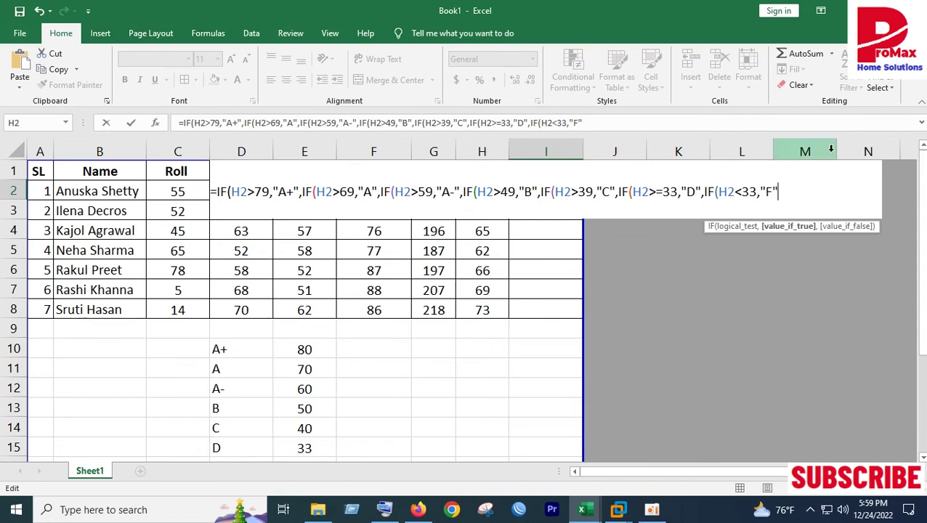
- Close the nested formula with seven closing parentheses using the on-screen keyboard and enter it in I2
{"action": "left_click", "coordinate": [386, 509]}
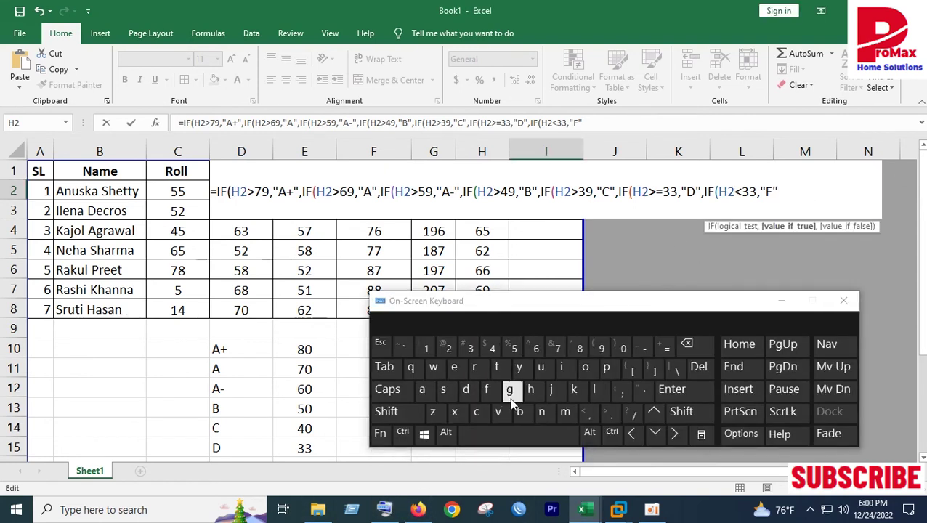
{"action": "left_click", "coordinate": [386, 411]}
{"action": "left_click", "coordinate": [617, 348]}
{"action": "left_click", "coordinate": [617, 347]}
{"action": "left_click", "coordinate": [617, 348]}
{"action": "left_click", "coordinate": [617, 347]}
{"action": "left_click", "coordinate": [617, 348]}
{"action": "left_click", "coordinate": [617, 348]}
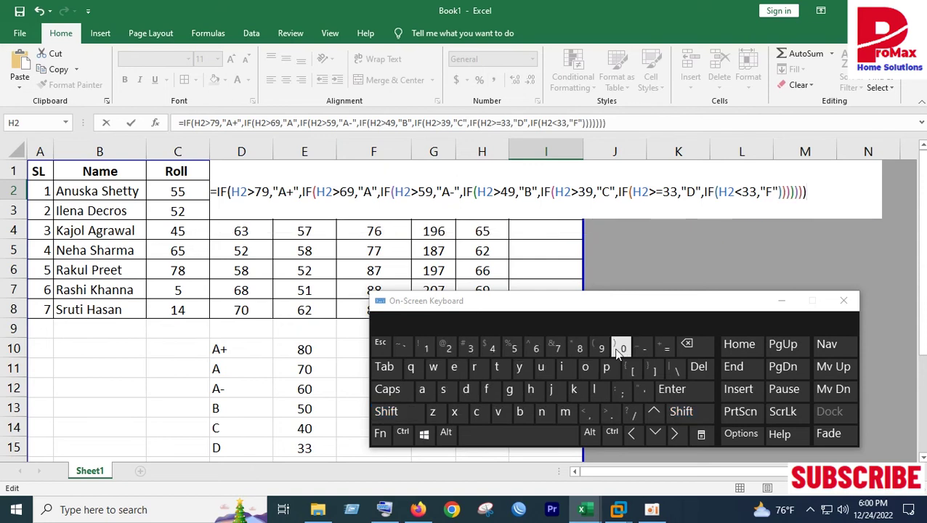
{"action": "key", "text": "Return"}
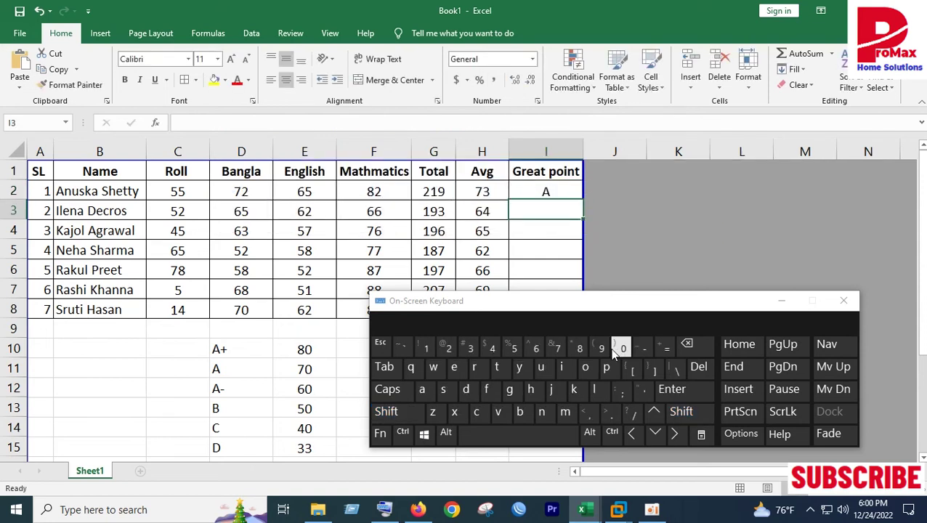
{"action": "left_click", "coordinate": [844, 301]}
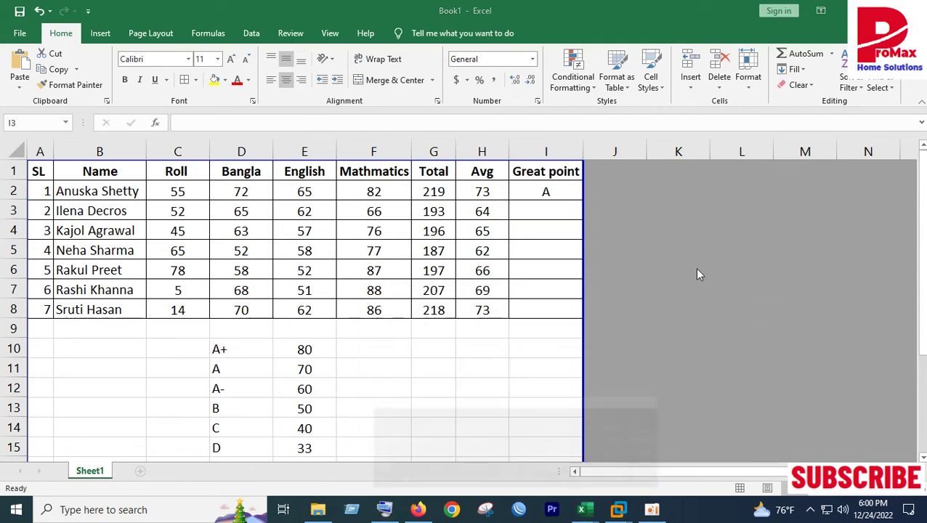
- Edit the formula in I2 so the condition returning "D" tests H2>32
{"action": "left_click", "coordinate": [553, 190]}
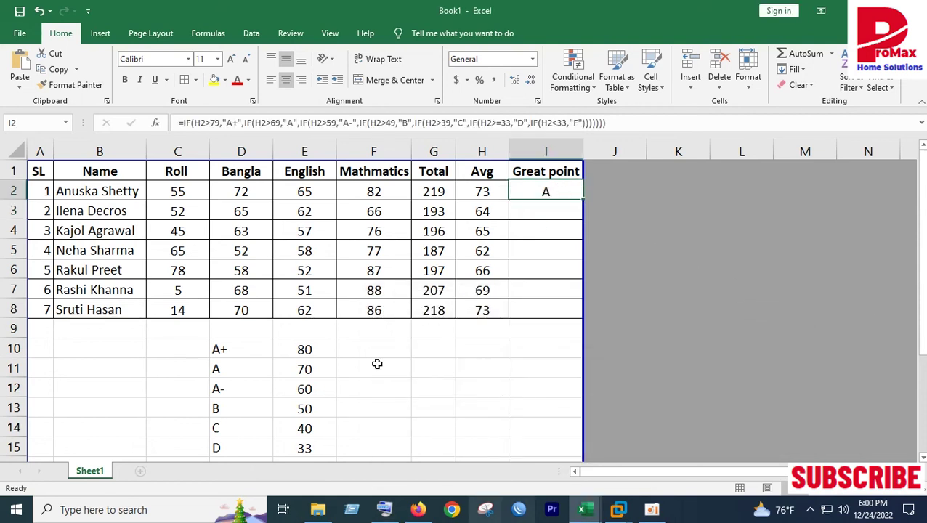
{"action": "left_click", "coordinate": [562, 211]}
{"action": "left_click", "coordinate": [553, 193]}
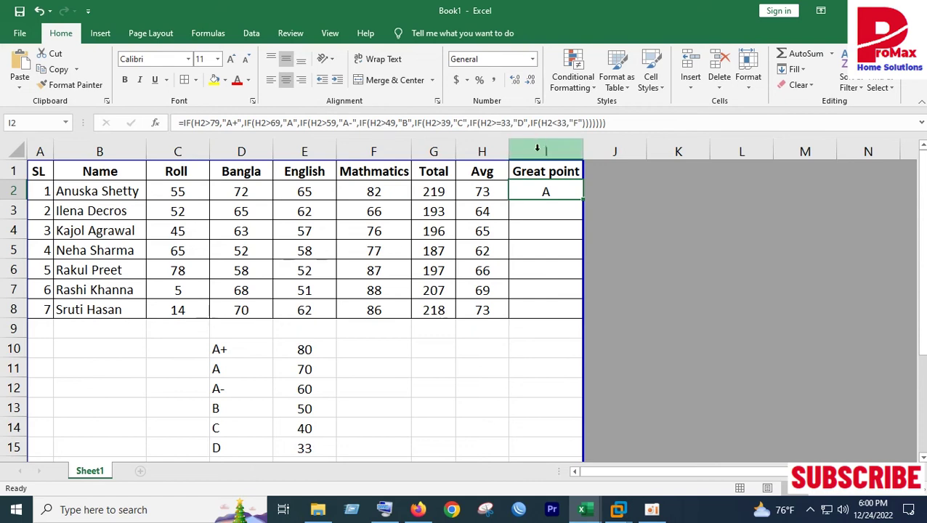
{"action": "scroll", "coordinate": [538, 149], "scroll_direction": "down", "scroll_amount": 1}
{"action": "scroll", "coordinate": [538, 149], "scroll_direction": "right", "scroll_amount": 2}
{"action": "scroll", "coordinate": [538, 149], "scroll_direction": "up", "scroll_amount": 1}
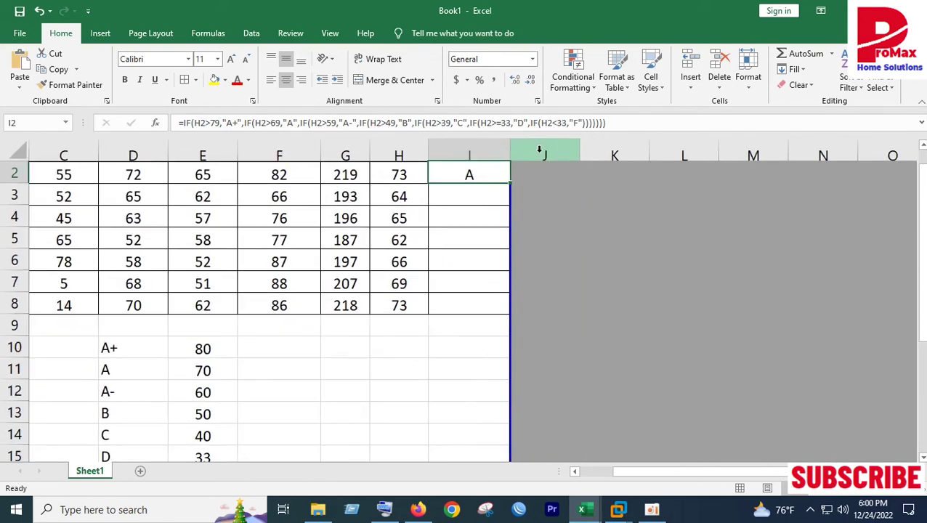
{"action": "scroll", "coordinate": [638, 472], "scroll_direction": "left", "scroll_amount": 2}
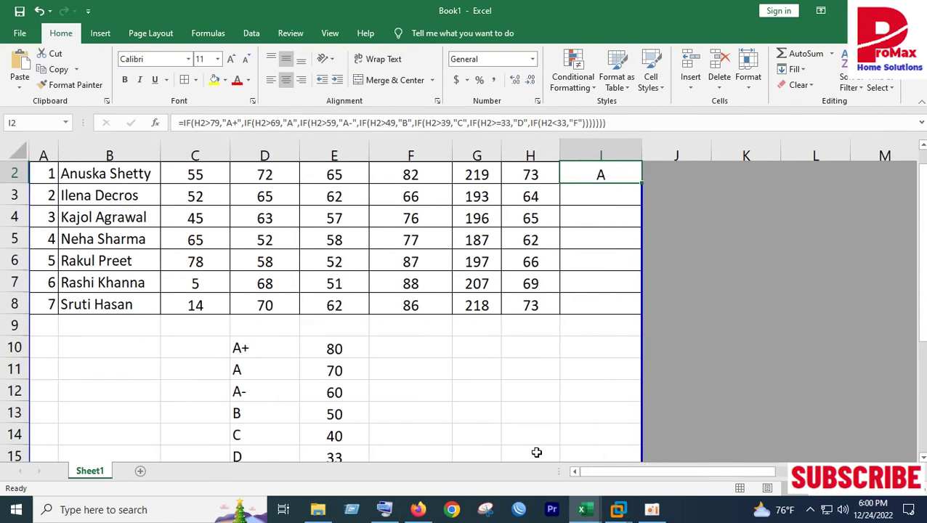
{"action": "left_click", "coordinate": [614, 122]}
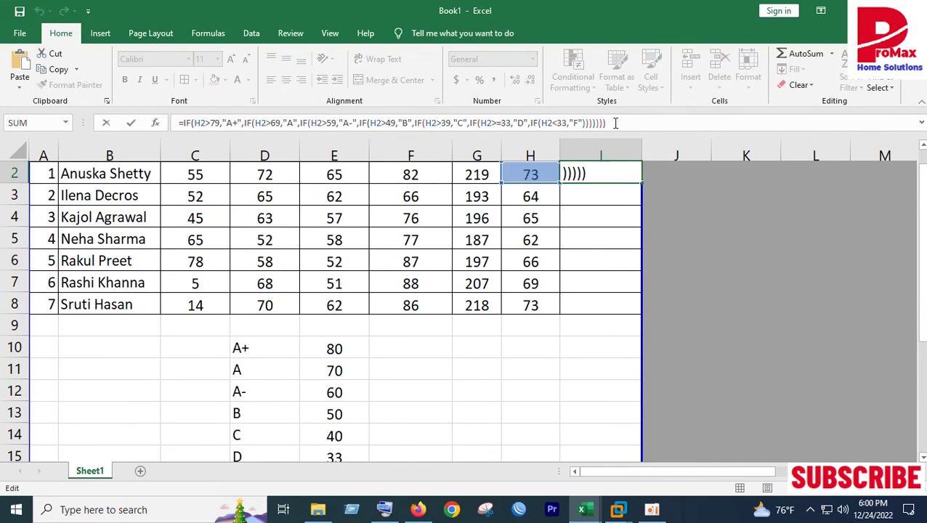
{"action": "left_click_drag", "start_coordinate": [586, 174], "coordinate": [483, 169]}
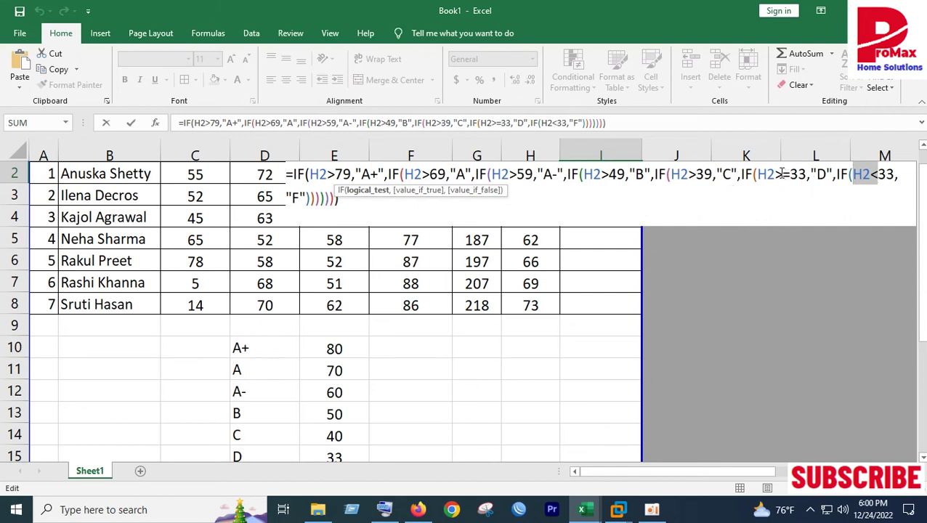
{"action": "left_click_drag", "start_coordinate": [782, 174], "coordinate": [807, 176]}
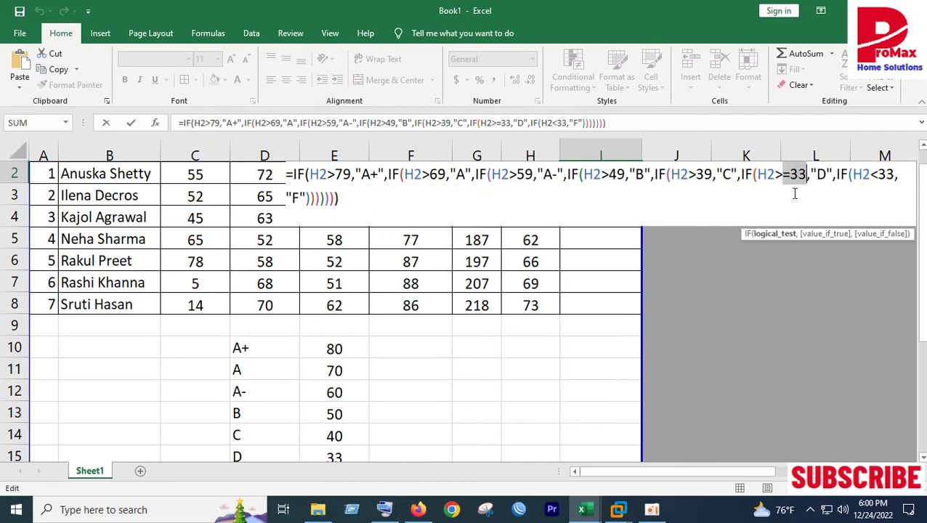
{"action": "type", "text": "32"}
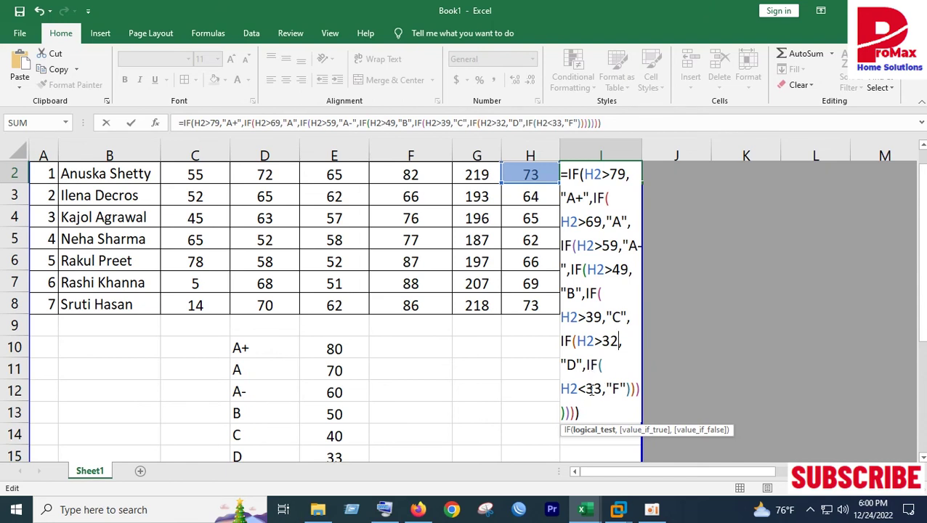
- Change the condition returning "F" to test H2<32 and commit the formula in I2
{"action": "left_click_drag", "start_coordinate": [600, 390], "coordinate": [593, 390]}
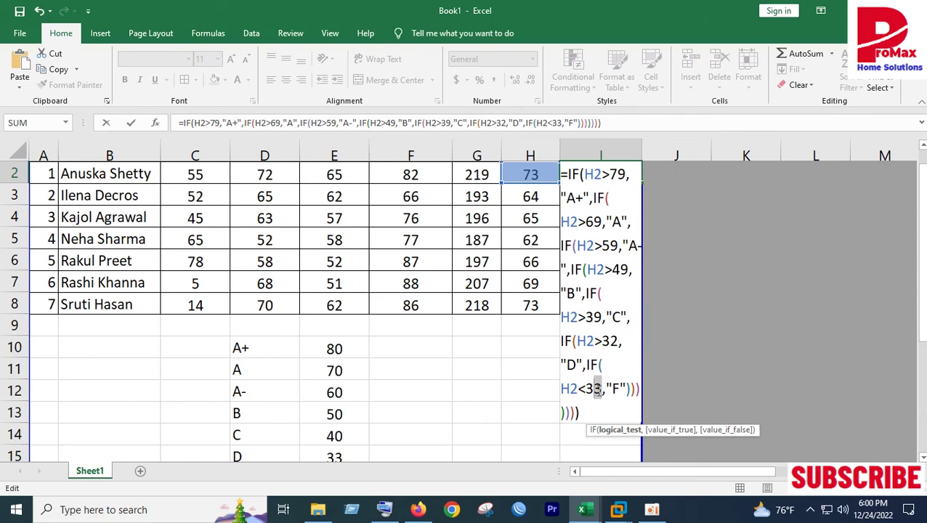
{"action": "type", "text": "2"}
{"action": "key", "text": "ctrl+Return"}
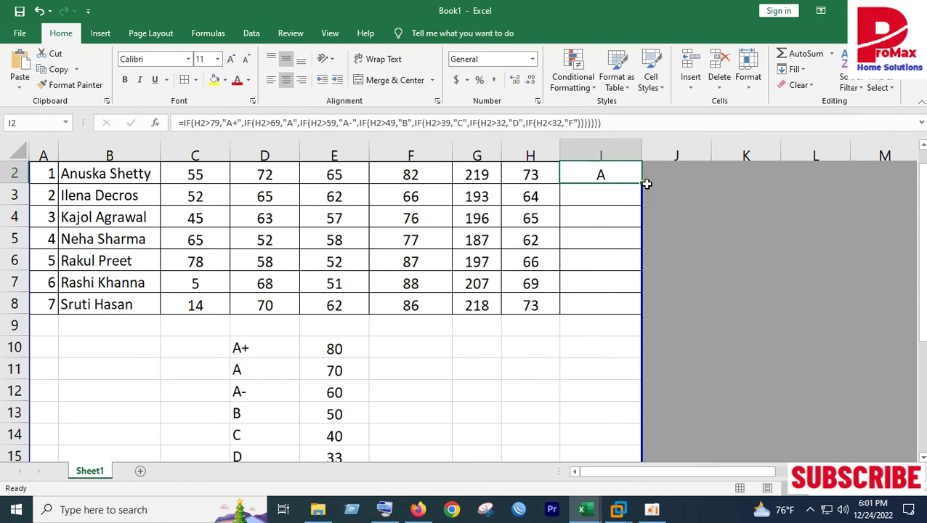
- Fill the grade formula from I2 down to I8 and check the filled cells
{"action": "left_click_drag", "start_coordinate": [644, 184], "coordinate": [641, 311]}
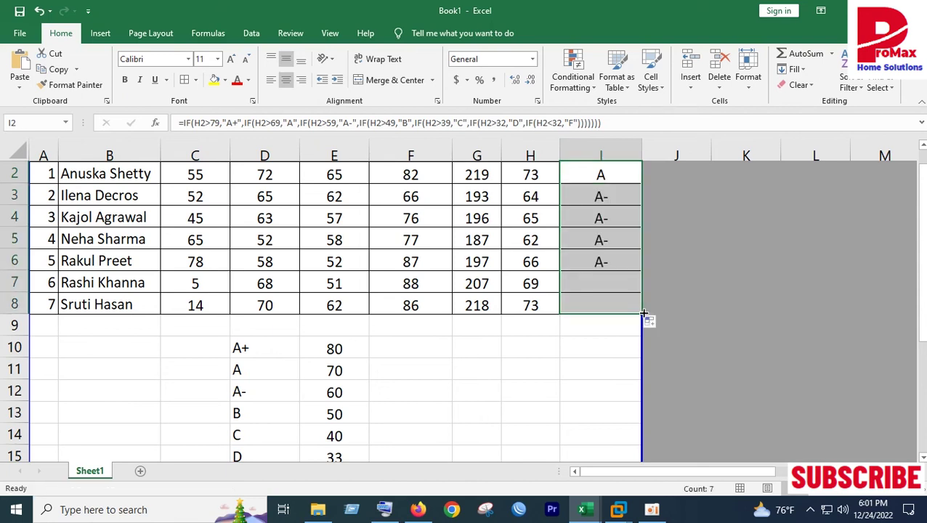
{"action": "left_click", "coordinate": [611, 339]}
{"action": "left_click", "coordinate": [607, 306]}
{"action": "left_click", "coordinate": [604, 288]}
{"action": "left_click", "coordinate": [604, 256]}
{"action": "left_click", "coordinate": [606, 220]}
{"action": "left_click", "coordinate": [614, 194]}
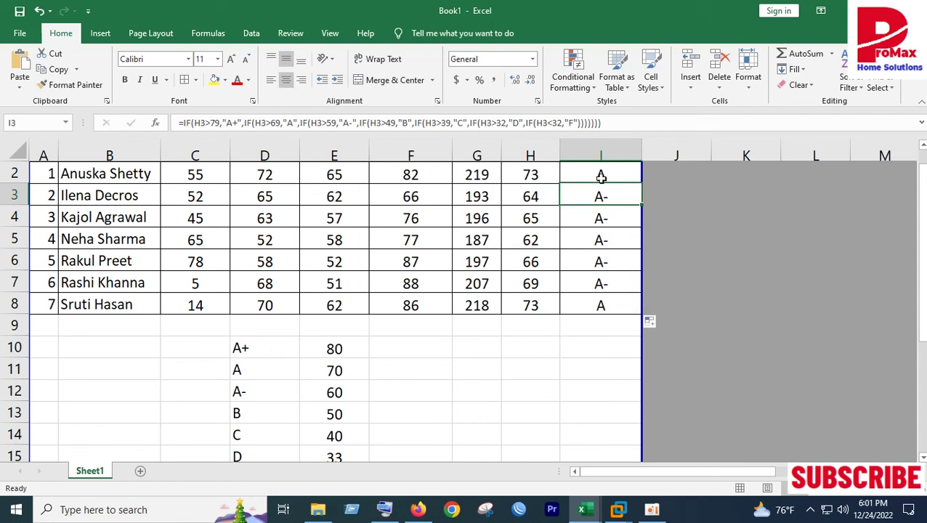
{"action": "left_click", "coordinate": [600, 176]}
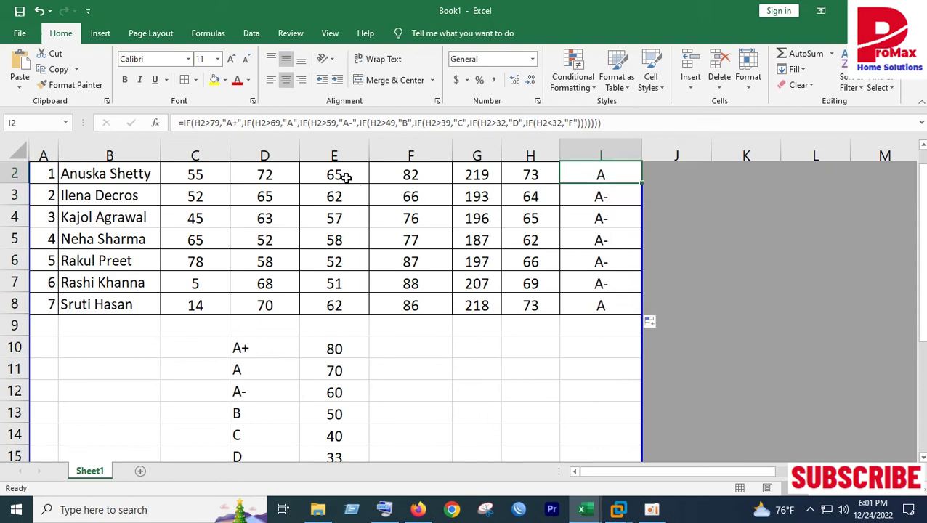
- Test the grade formula by setting the row 2 Bangla mark to 80 and English mark to 85
{"action": "left_click", "coordinate": [266, 174]}
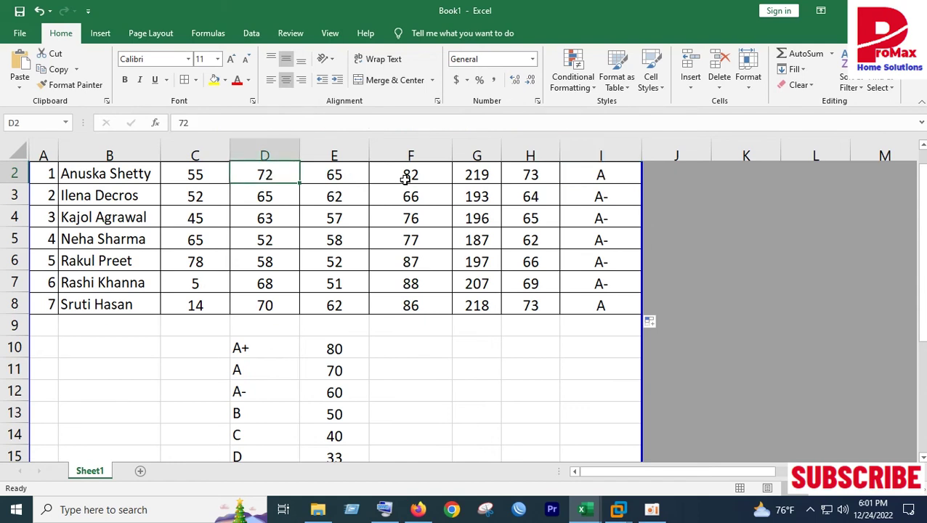
{"action": "type", "text": "80"}
{"action": "left_click", "coordinate": [340, 225]}
{"action": "left_click", "coordinate": [352, 172]}
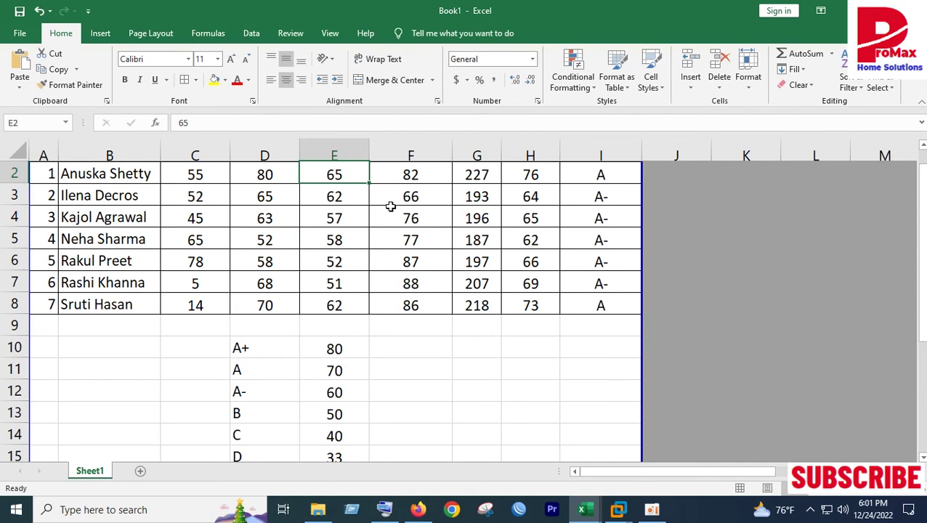
{"action": "type", "text": "85"}
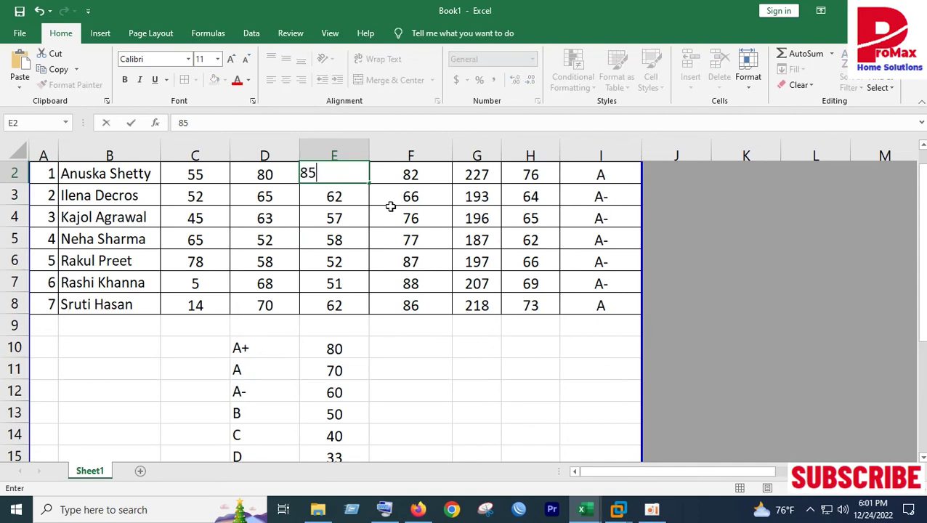
{"action": "key", "text": "Return"}
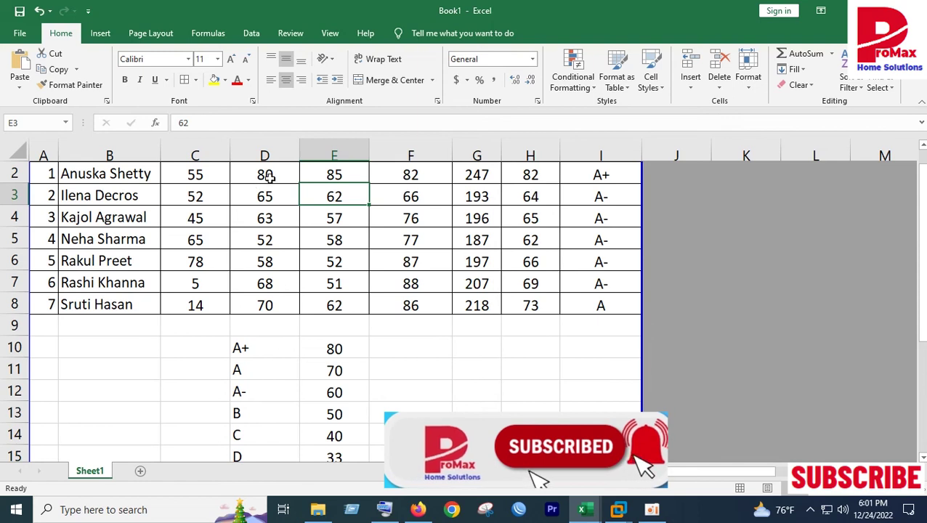
- Undo the two test changes to the Bangla and English marks in row 2
{"action": "left_click", "coordinate": [39, 11]}
{"action": "left_click", "coordinate": [39, 11]}
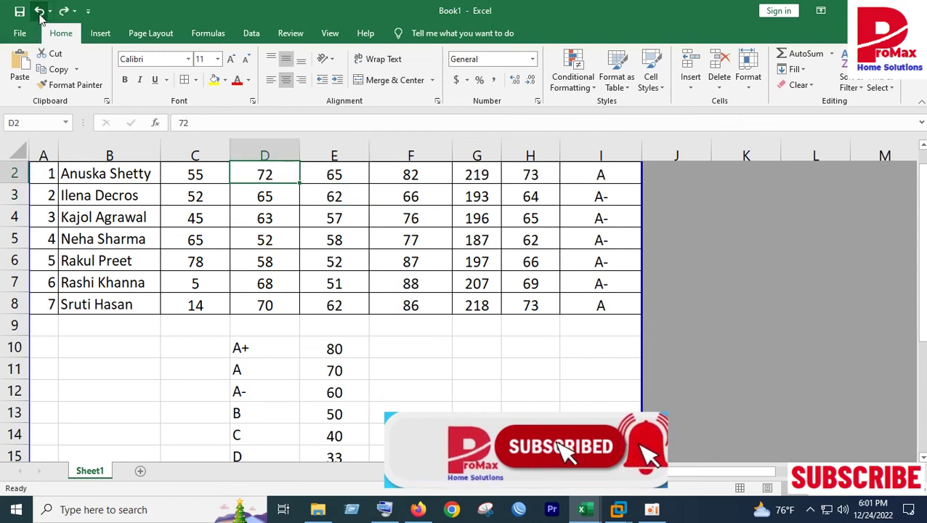
- Test the failing grade by setting the row 8 marks to Bangla 20, English 32 and Mathmatics 31
{"action": "left_click", "coordinate": [413, 278]}
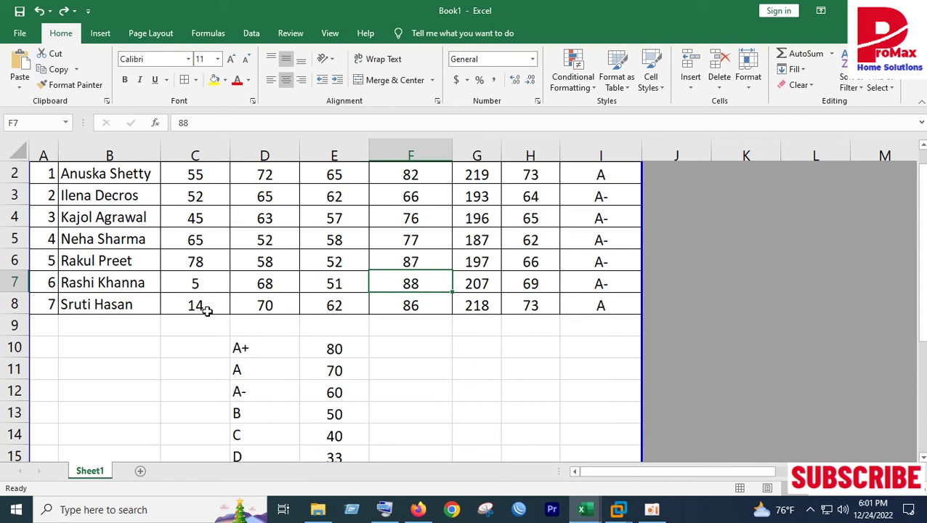
{"action": "left_click", "coordinate": [276, 306]}
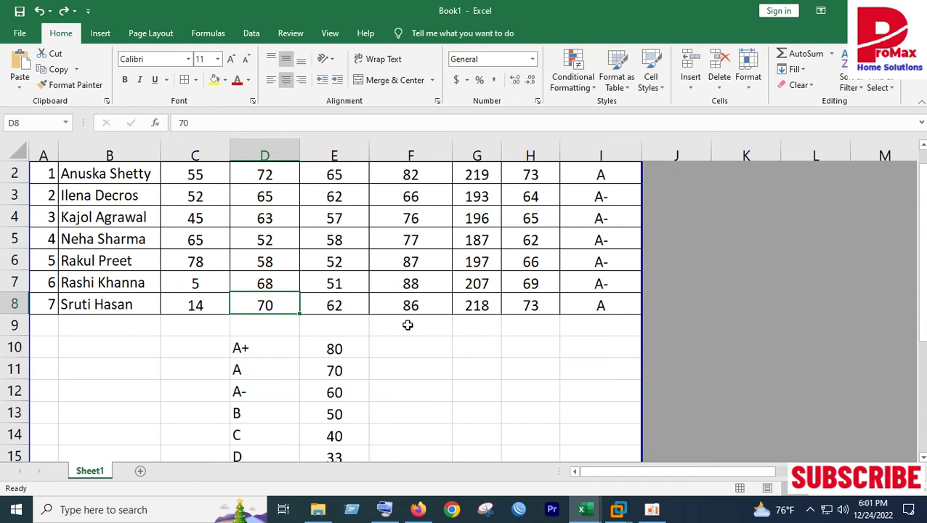
{"action": "type", "text": "20"}
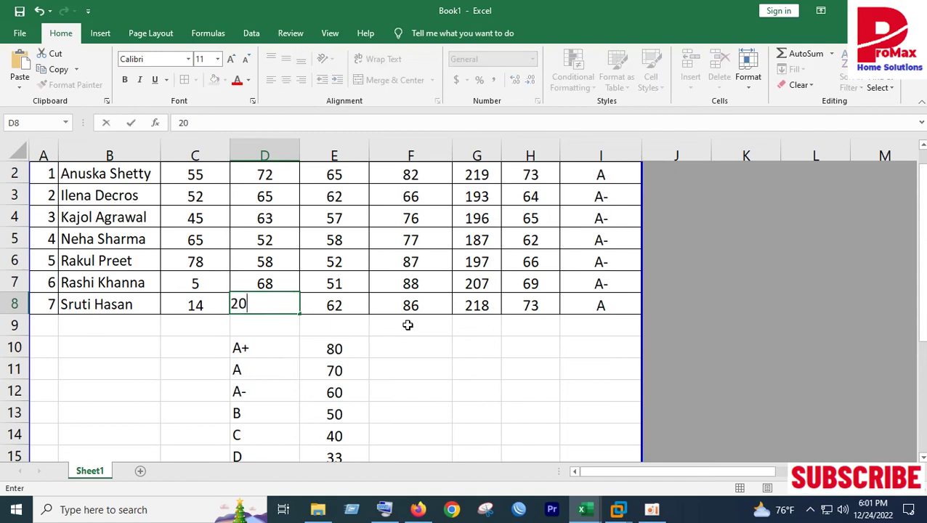
{"action": "key", "text": "Tab"}
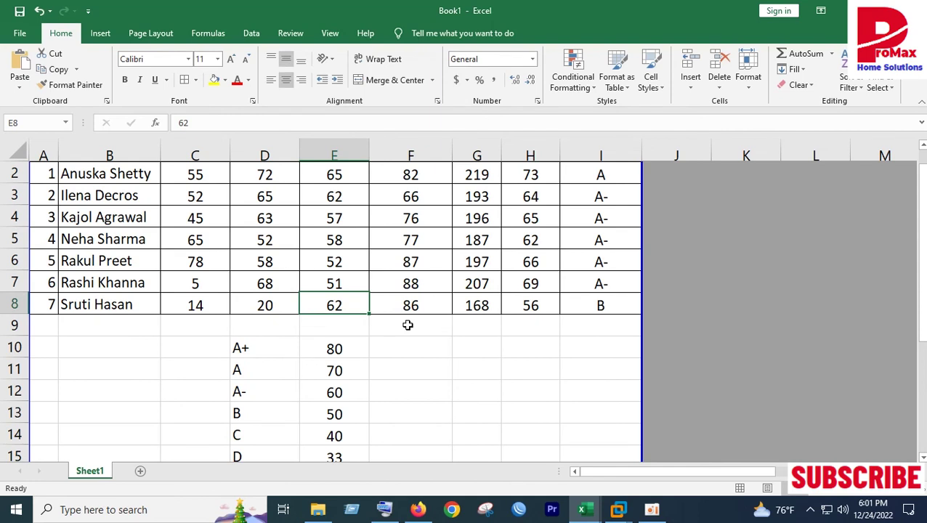
{"action": "type", "text": "32"}
{"action": "key", "text": "Tab"}
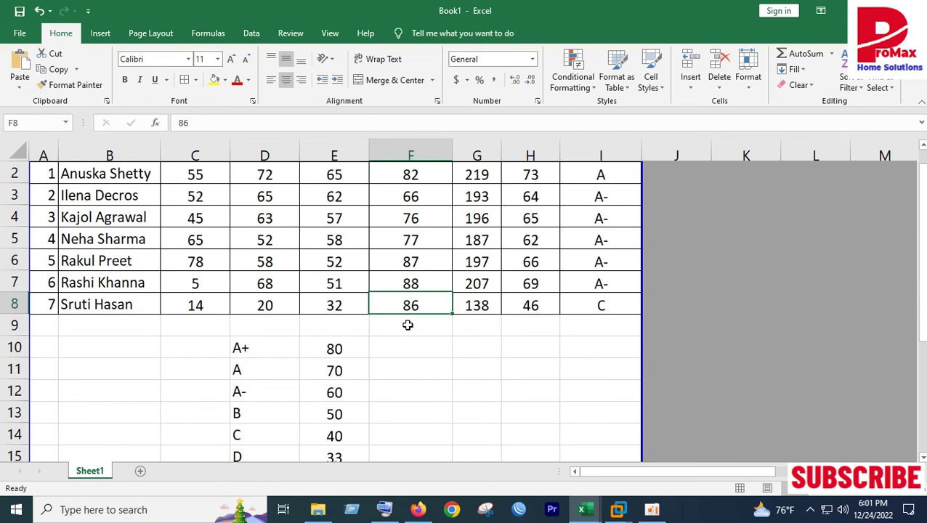
{"action": "type", "text": "31"}
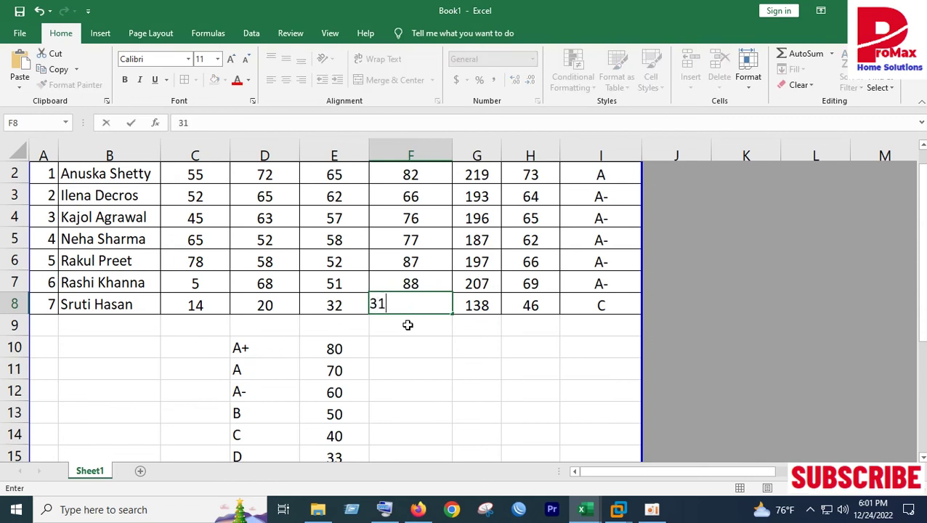
{"action": "key", "text": "Return"}
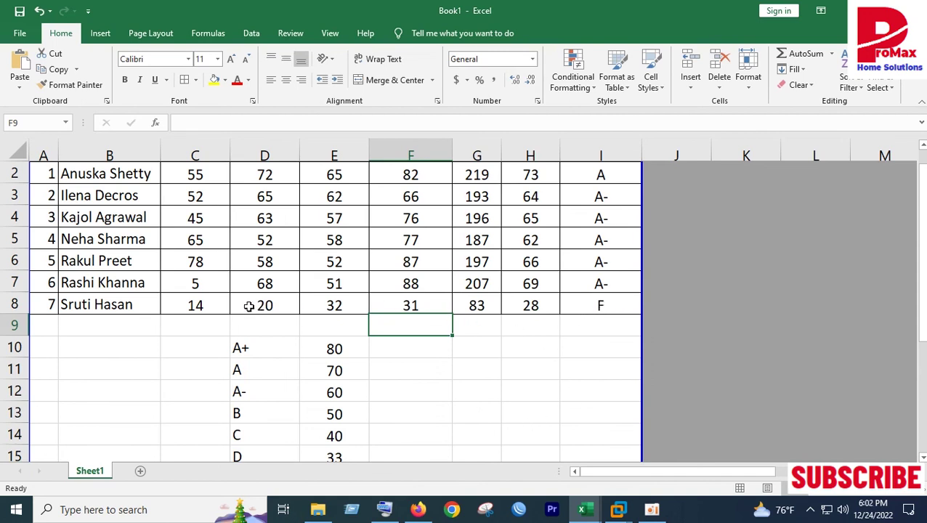
- Make the grades in the Great point column, I2 to I8, bold
{"action": "left_click", "coordinate": [264, 241]}
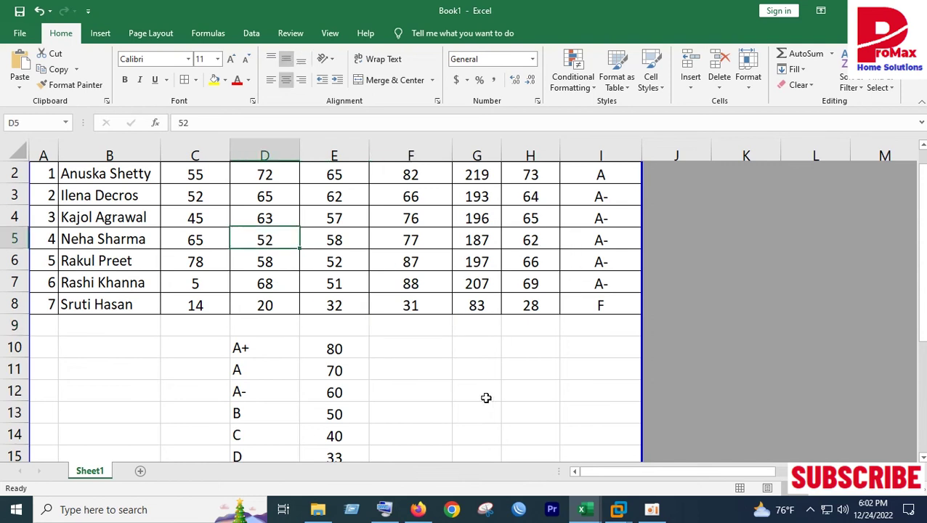
{"action": "scroll", "coordinate": [513, 378], "scroll_direction": "down", "scroll_amount": 2}
{"action": "scroll", "coordinate": [528, 400], "scroll_direction": "up", "scroll_amount": 3}
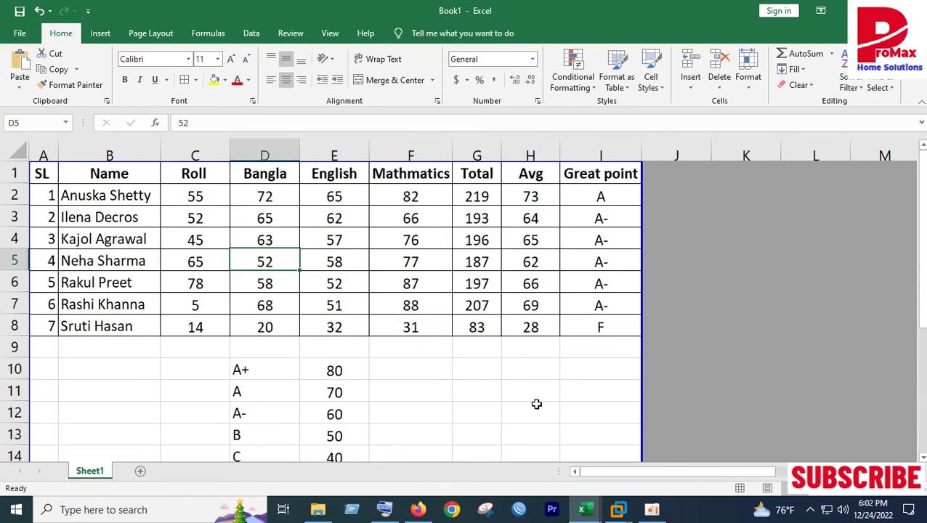
{"action": "left_click", "coordinate": [536, 404]}
{"action": "left_click_drag", "start_coordinate": [597, 192], "coordinate": [601, 325]}
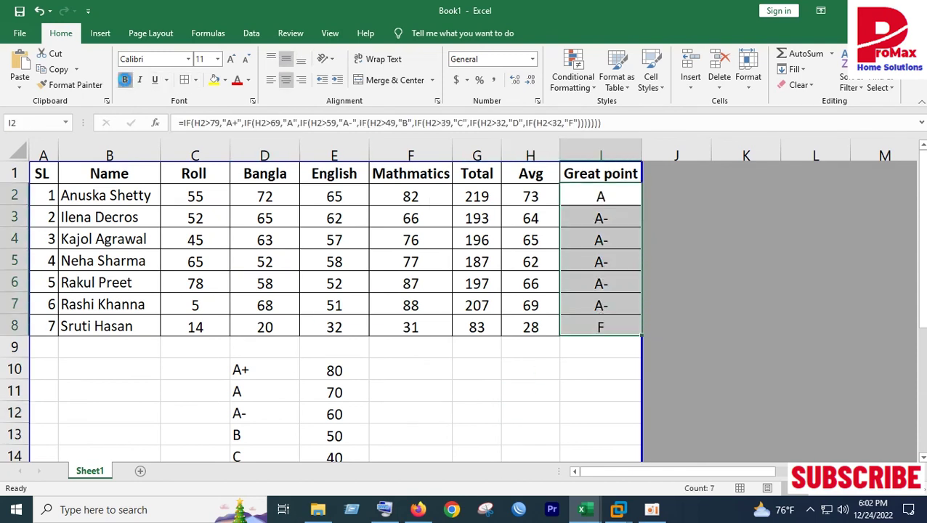
{"action": "left_click", "coordinate": [124, 79]}
{"action": "left_click", "coordinate": [467, 369]}
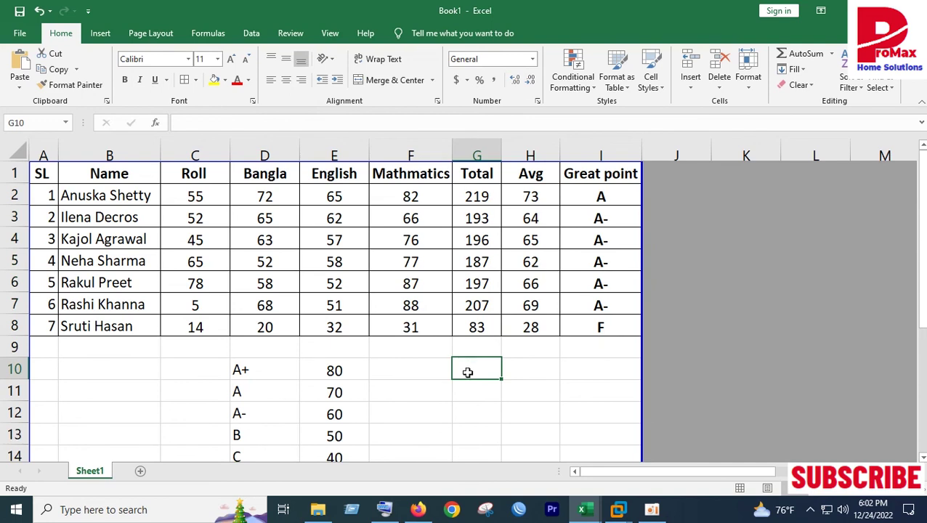
{"action": "left_click", "coordinate": [259, 194]}
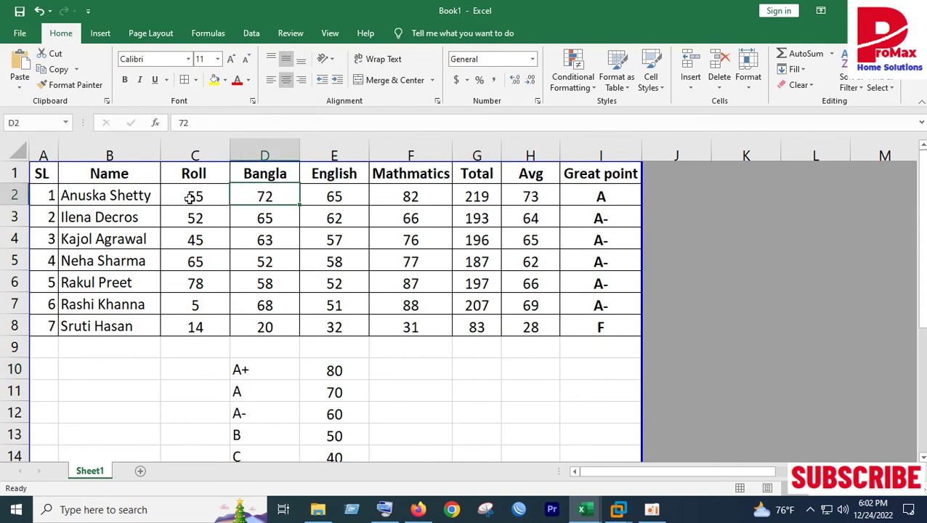
{"action": "left_click_drag", "start_coordinate": [256, 196], "coordinate": [536, 327]}
{"action": "left_click", "coordinate": [535, 387]}
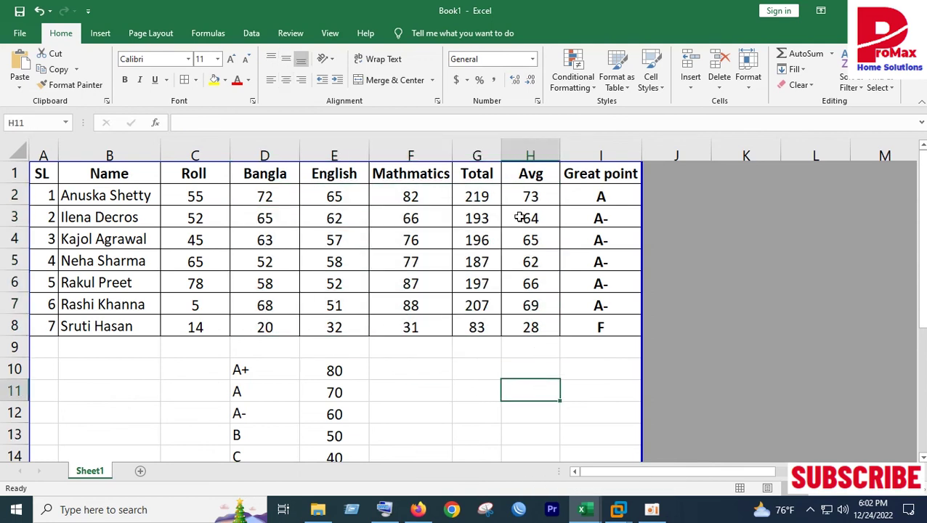
{"action": "left_click_drag", "start_coordinate": [530, 195], "coordinate": [537, 329]}
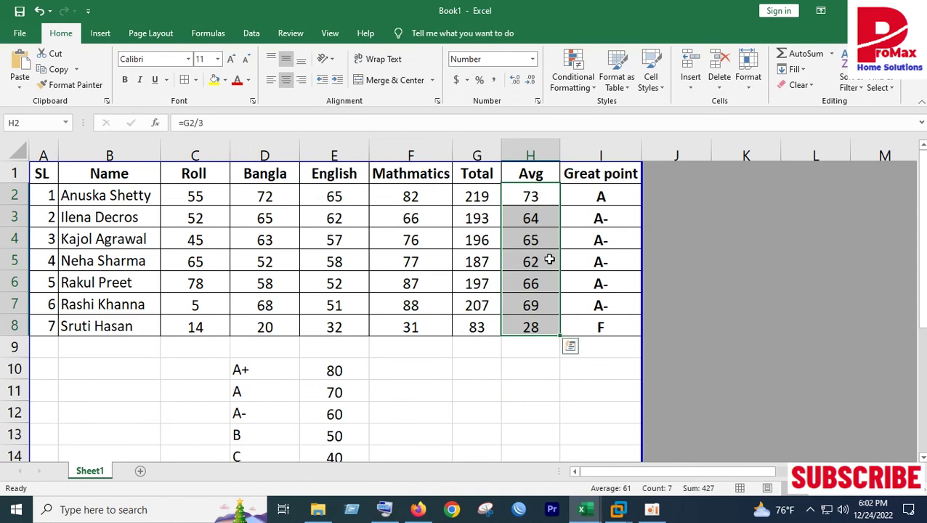
{"action": "left_click", "coordinate": [545, 288]}
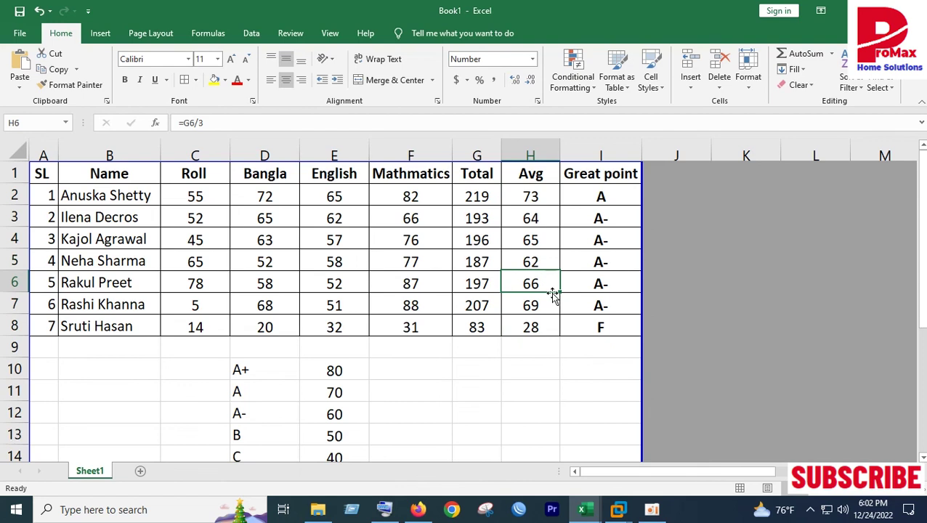
{"action": "left_click", "coordinate": [552, 295]}
{"action": "left_click", "coordinate": [538, 216]}
- Sort the student rows by Avg from smallest to largest, expanding the selection to the neighbouring columns
{"action": "left_click_drag", "start_coordinate": [532, 193], "coordinate": [538, 323]}
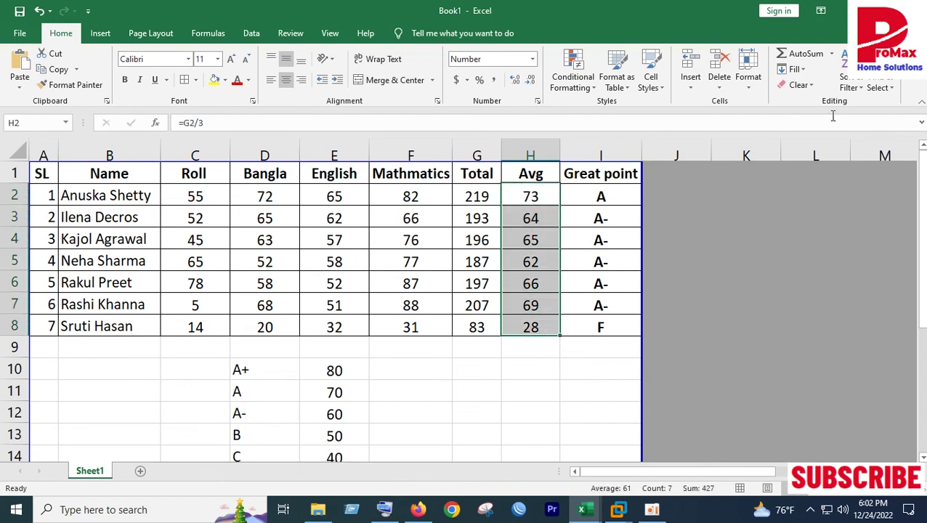
{"action": "left_click", "coordinate": [851, 86]}
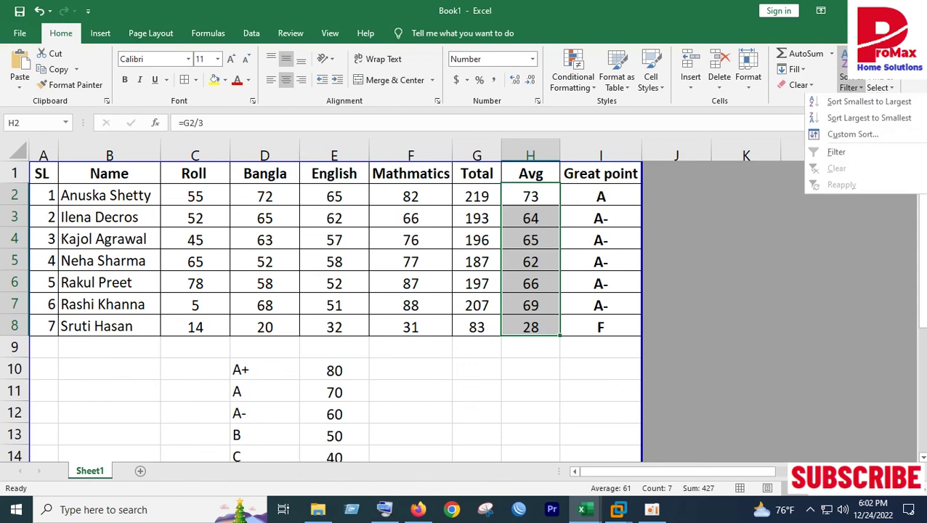
{"action": "left_click", "coordinate": [850, 105]}
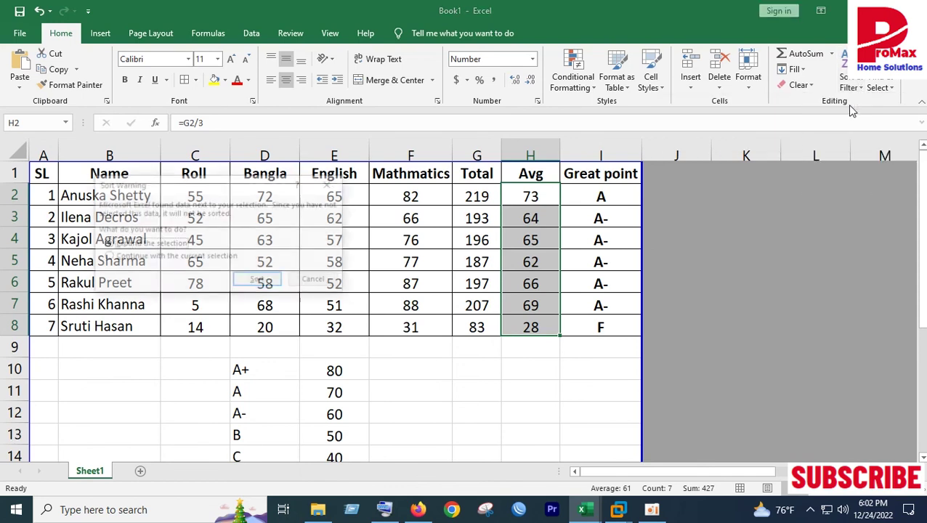
{"action": "left_click", "coordinate": [124, 258]}
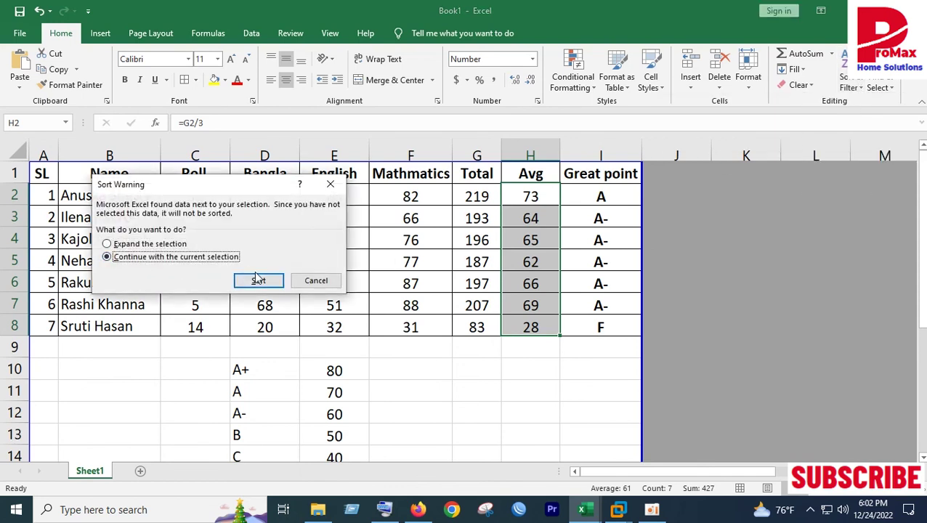
{"action": "left_click", "coordinate": [142, 247]}
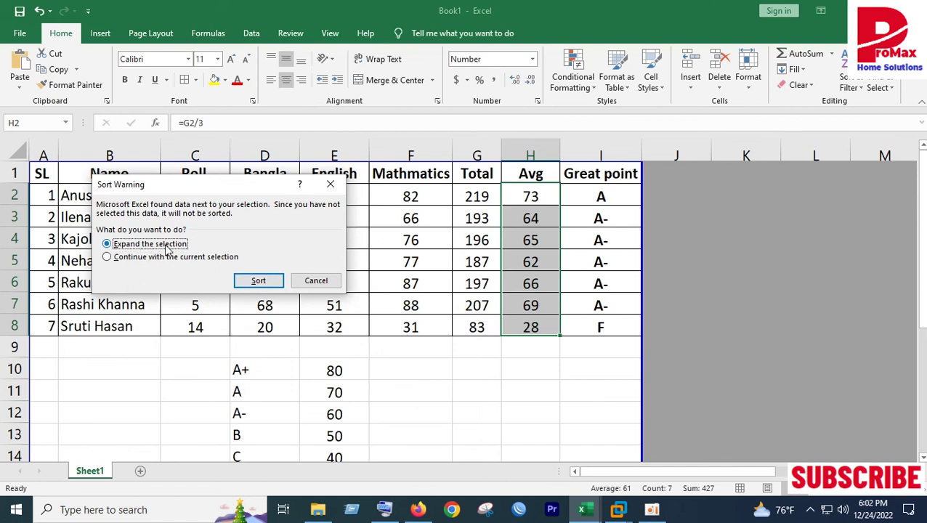
{"action": "left_click", "coordinate": [259, 282]}
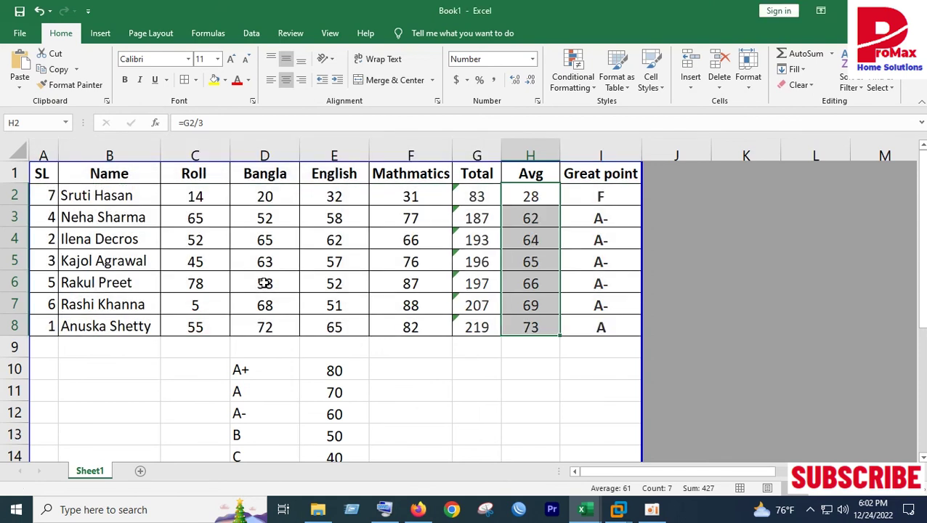
- Ignore the formula error flags on the Total cells G2 to G8
{"action": "left_click_drag", "start_coordinate": [476, 200], "coordinate": [478, 328]}
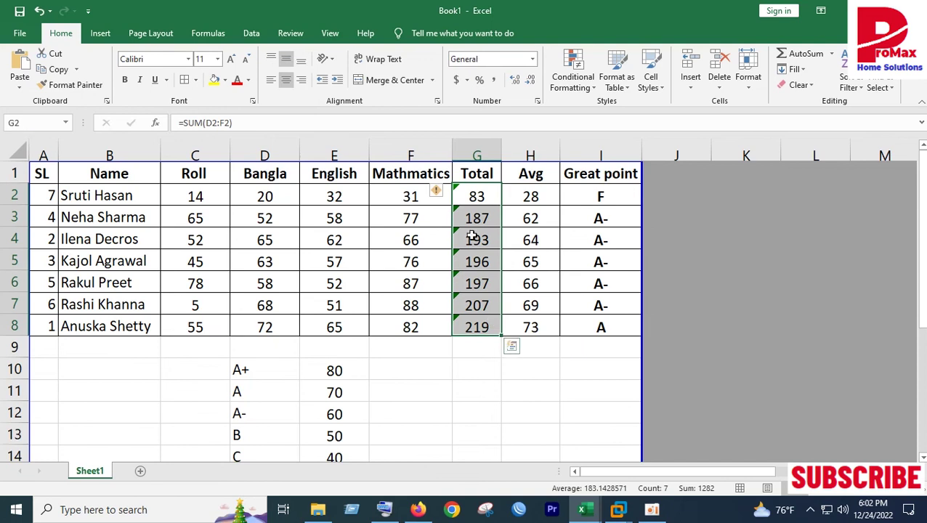
{"action": "left_click", "coordinate": [441, 192]}
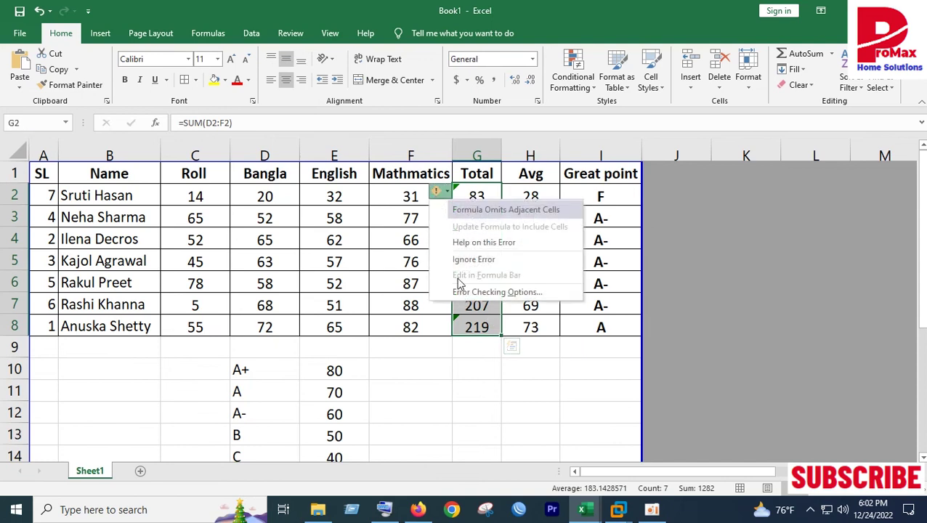
{"action": "left_click", "coordinate": [460, 259]}
{"action": "left_click", "coordinate": [466, 369]}
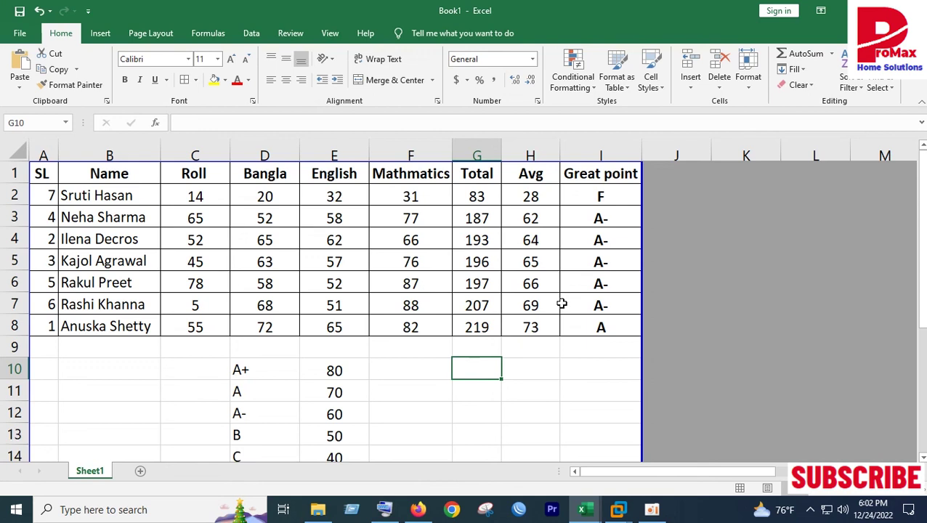
- Sort the student rows by Avg from largest to smallest with the selection expanded to the whole table
{"action": "left_click", "coordinate": [529, 193]}
{"action": "left_click_drag", "start_coordinate": [529, 193], "coordinate": [529, 327]}
{"action": "left_click", "coordinate": [857, 82]}
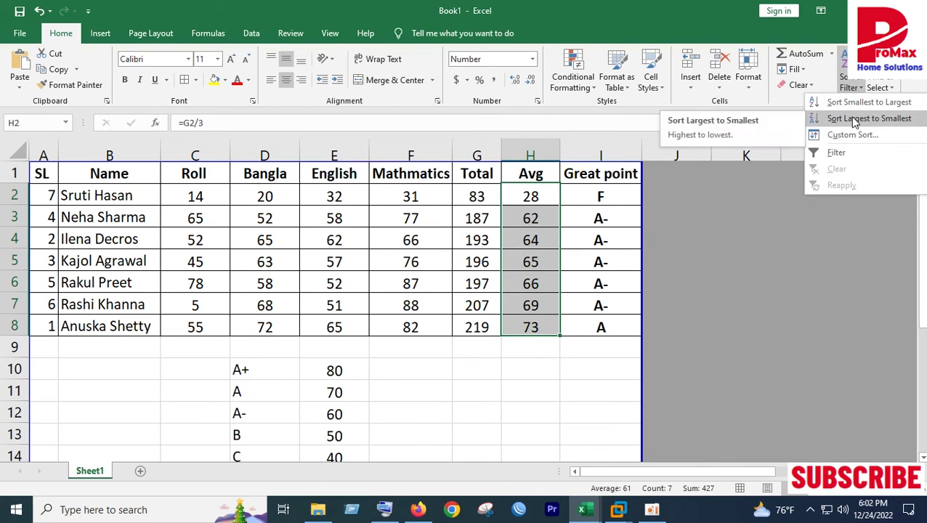
{"action": "left_click", "coordinate": [856, 120]}
{"action": "left_click", "coordinate": [262, 280]}
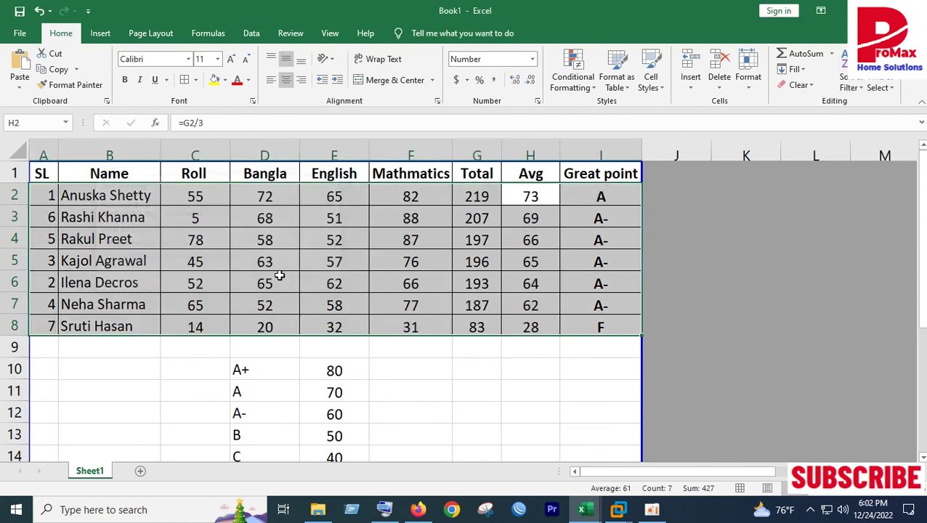
{"action": "left_click", "coordinate": [492, 362]}
- Dismiss the omitted-cells error flags in G2:G8 of the re-sorted Total column by ignoring the error
{"action": "left_click_drag", "start_coordinate": [477, 196], "coordinate": [477, 328]}
{"action": "left_click", "coordinate": [436, 191]}
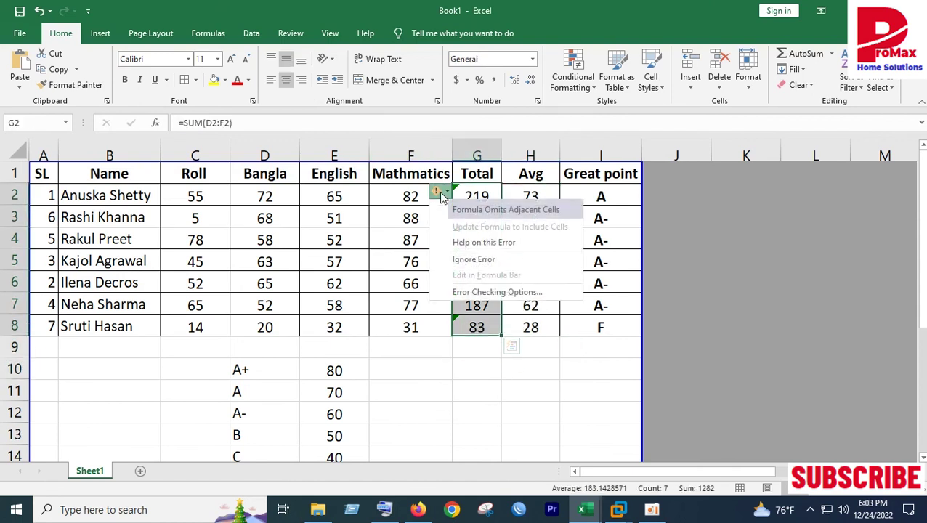
{"action": "left_click", "coordinate": [473, 262]}
{"action": "left_click", "coordinate": [496, 385]}
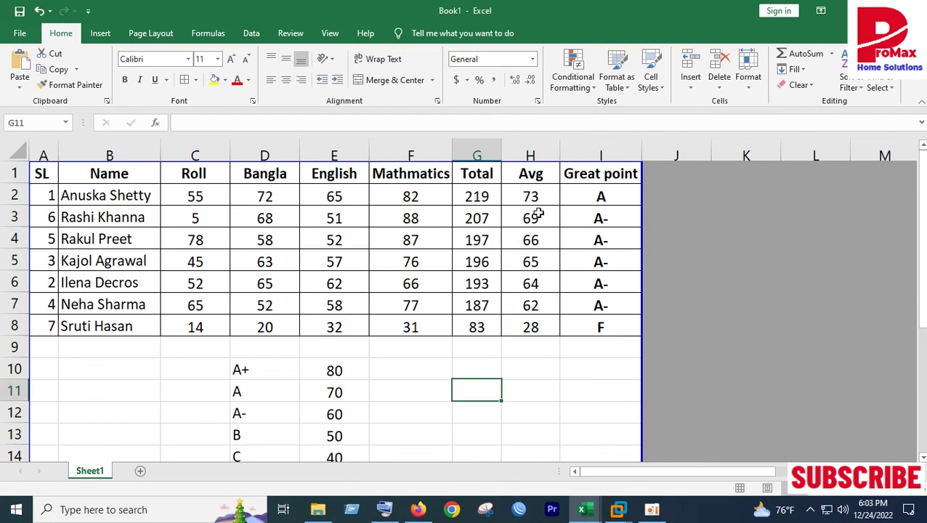
- Examine the two top-ranked rows, comparing their serial numbers and averages after the sort
{"action": "left_click", "coordinate": [12, 194]}
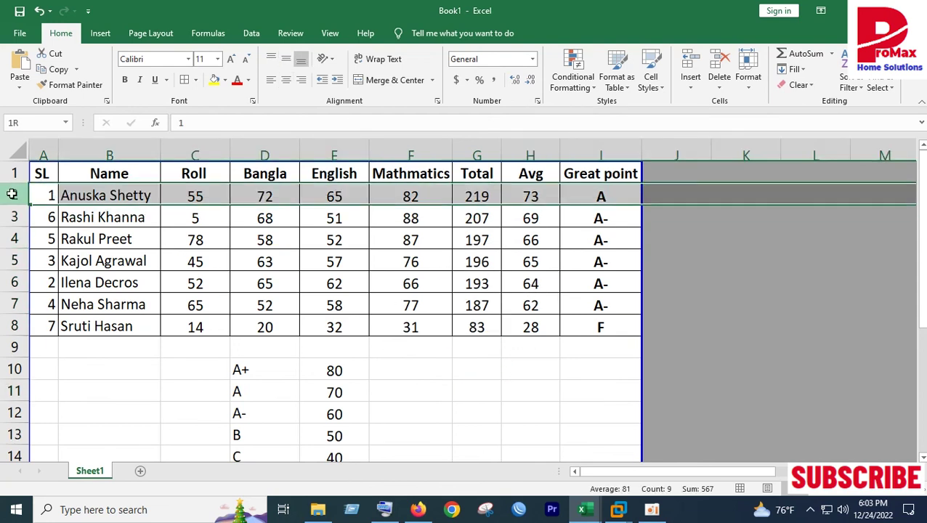
{"action": "left_click_drag", "start_coordinate": [14, 199], "coordinate": [16, 233]}
{"action": "left_click", "coordinate": [195, 261]}
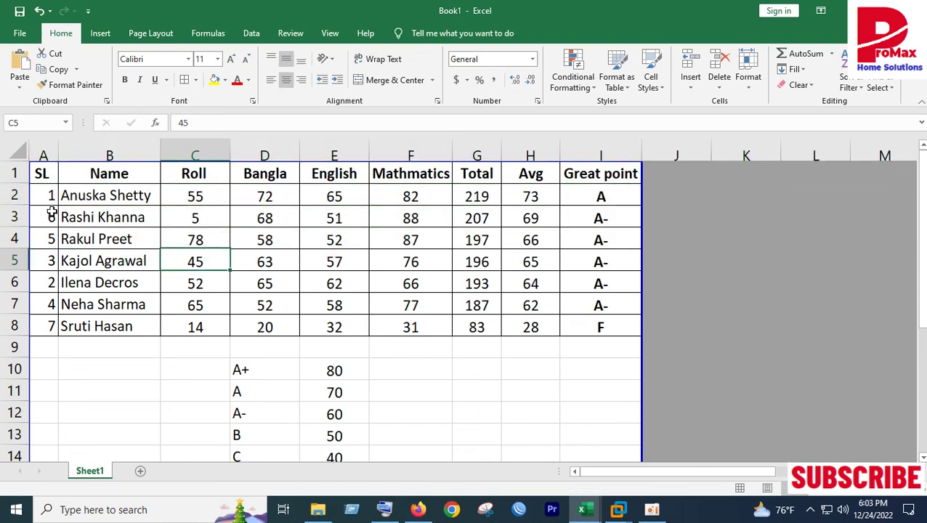
{"action": "left_click_drag", "start_coordinate": [52, 195], "coordinate": [56, 216]}
{"action": "left_click", "coordinate": [71, 237]}
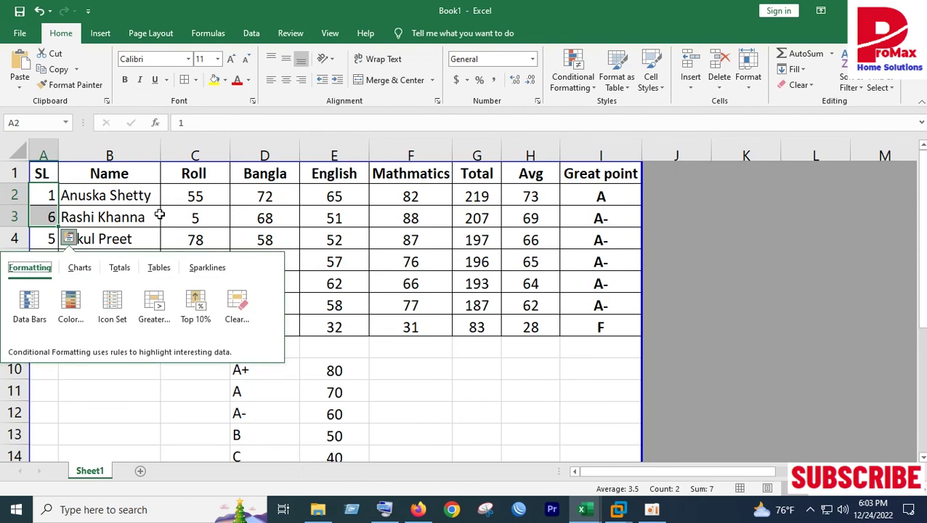
{"action": "left_click", "coordinate": [167, 217]}
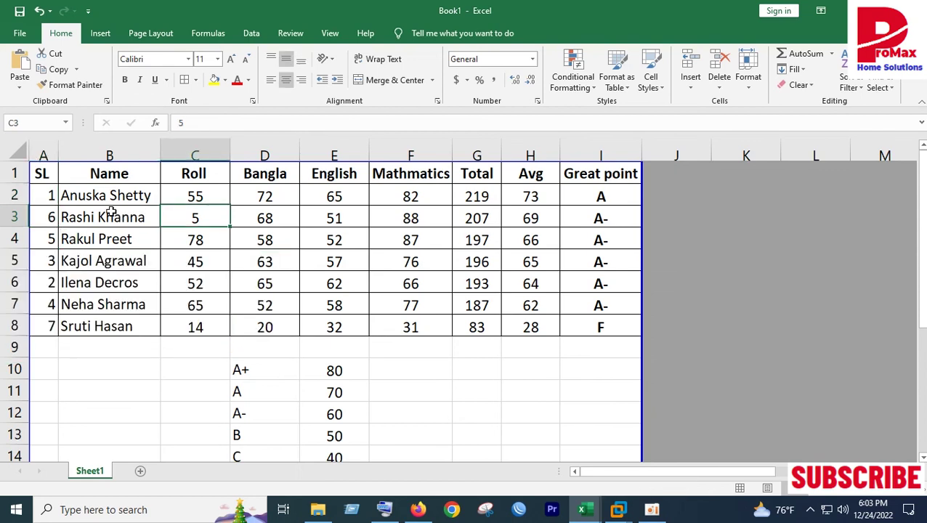
{"action": "left_click", "coordinate": [533, 197]}
{"action": "left_click", "coordinate": [532, 217]}
{"action": "left_click", "coordinate": [50, 216]}
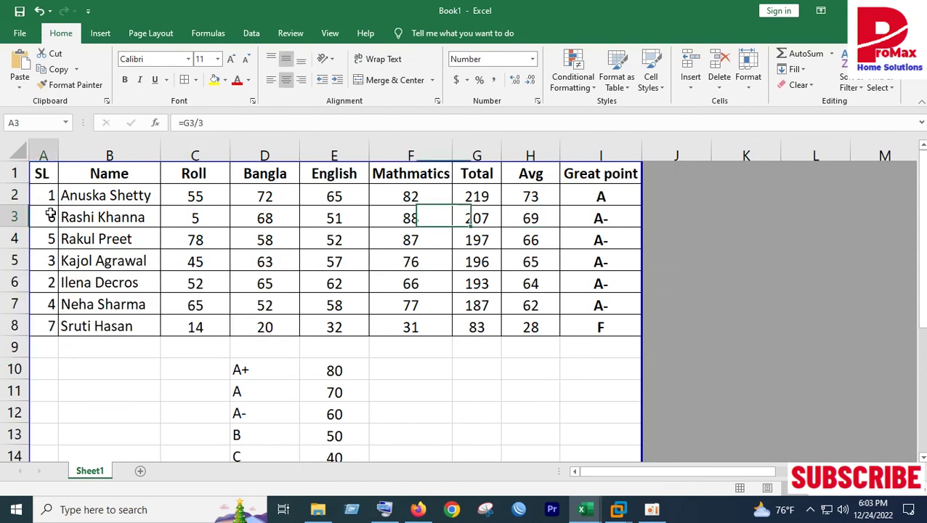
- Check the last-ranked student's row and grade formula in I8, and review the whole table A1:I8
{"action": "left_click", "coordinate": [43, 329]}
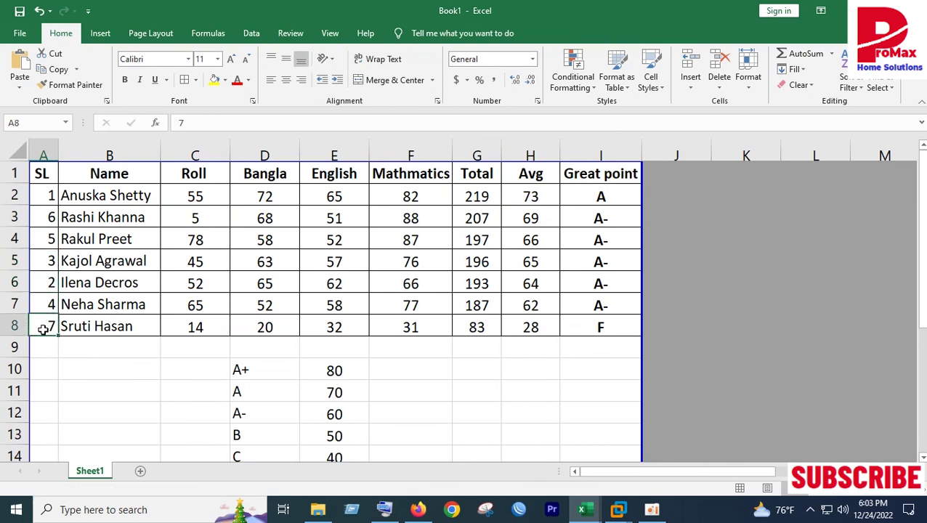
{"action": "left_click", "coordinate": [15, 326]}
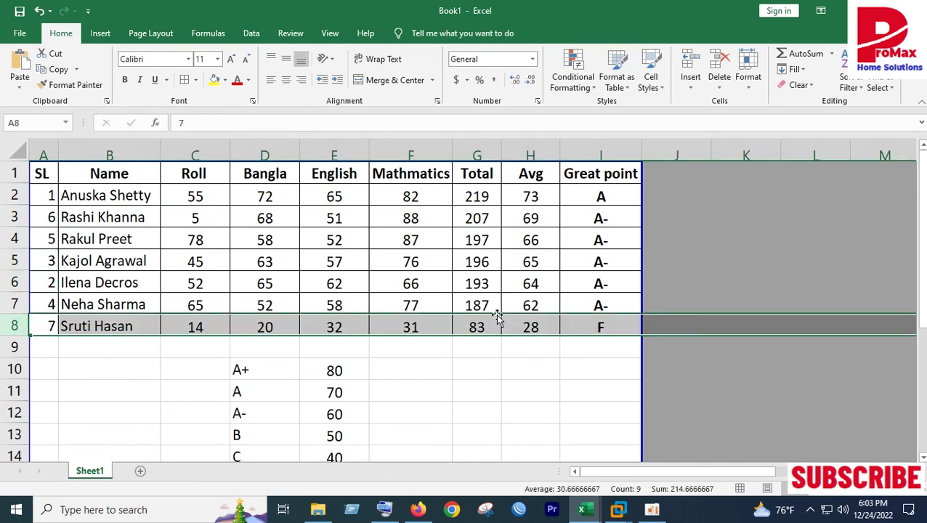
{"action": "left_click", "coordinate": [509, 346]}
{"action": "left_click", "coordinate": [603, 328]}
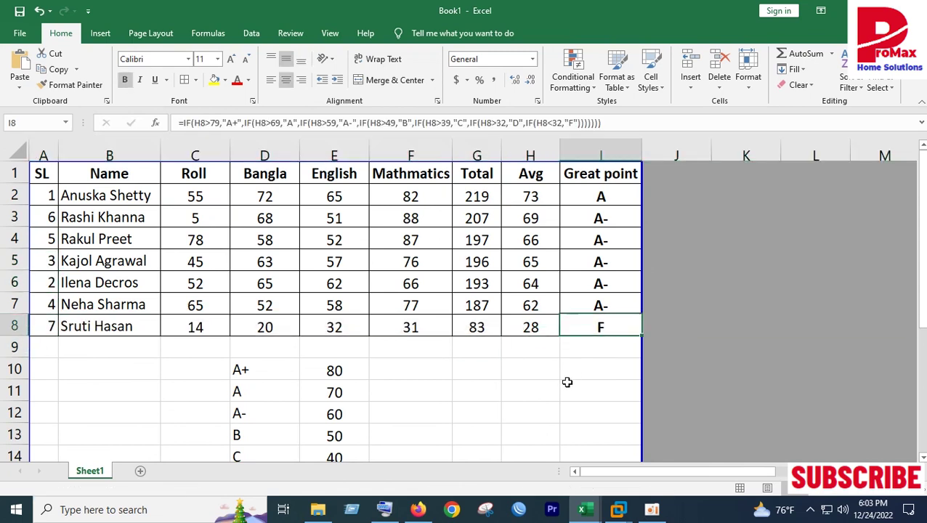
{"action": "left_click", "coordinate": [526, 376]}
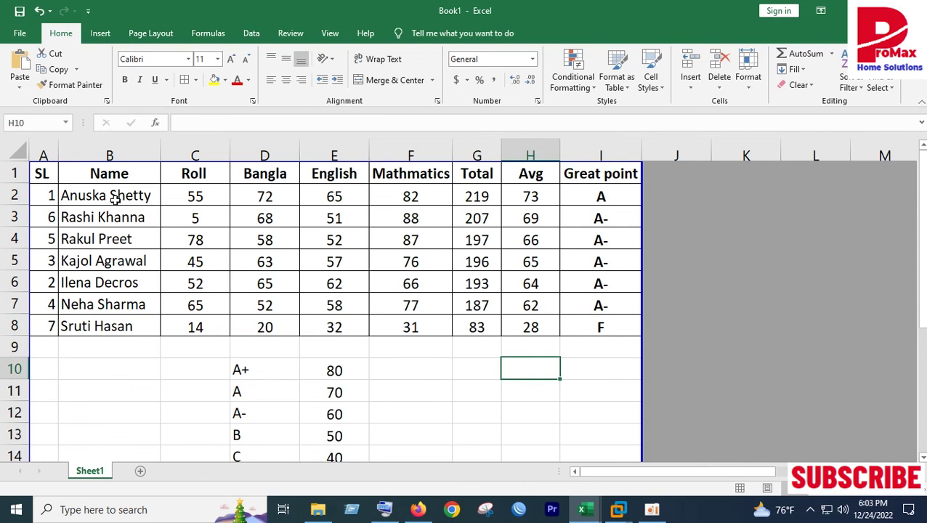
{"action": "left_click_drag", "start_coordinate": [55, 174], "coordinate": [594, 325]}
{"action": "left_click", "coordinate": [511, 386]}
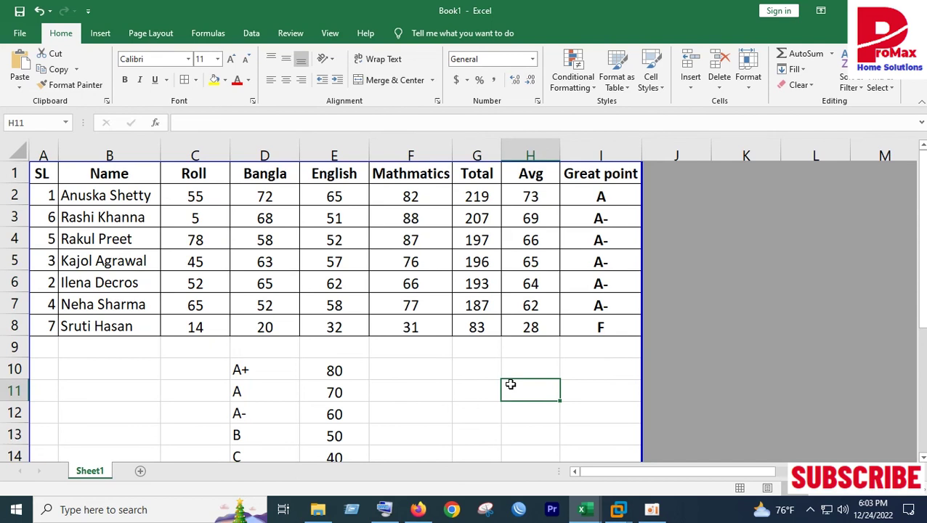